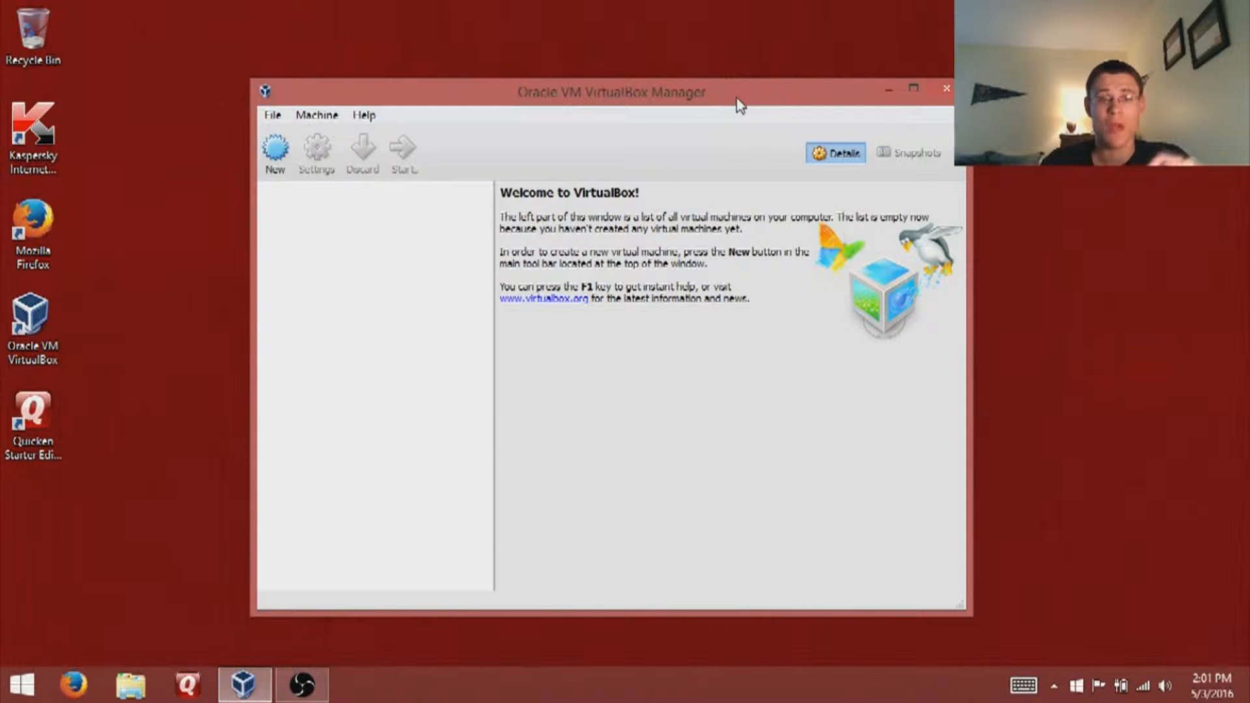
# - Reposition the VirtualBox Manager window on the desktop and bring up the Help menu
pyautogui.moveTo(740, 106); pyautogui.dragTo(736, 86)
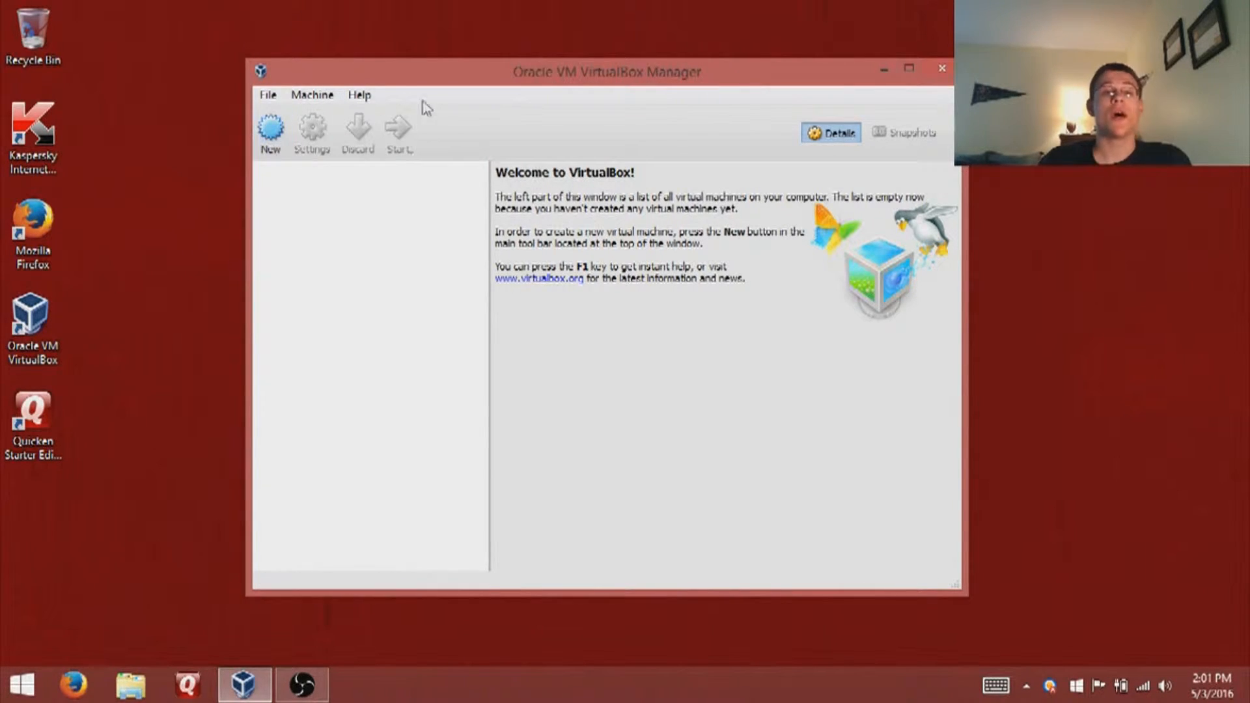
pyautogui.moveTo(484, 80); pyautogui.dragTo(503, 77)
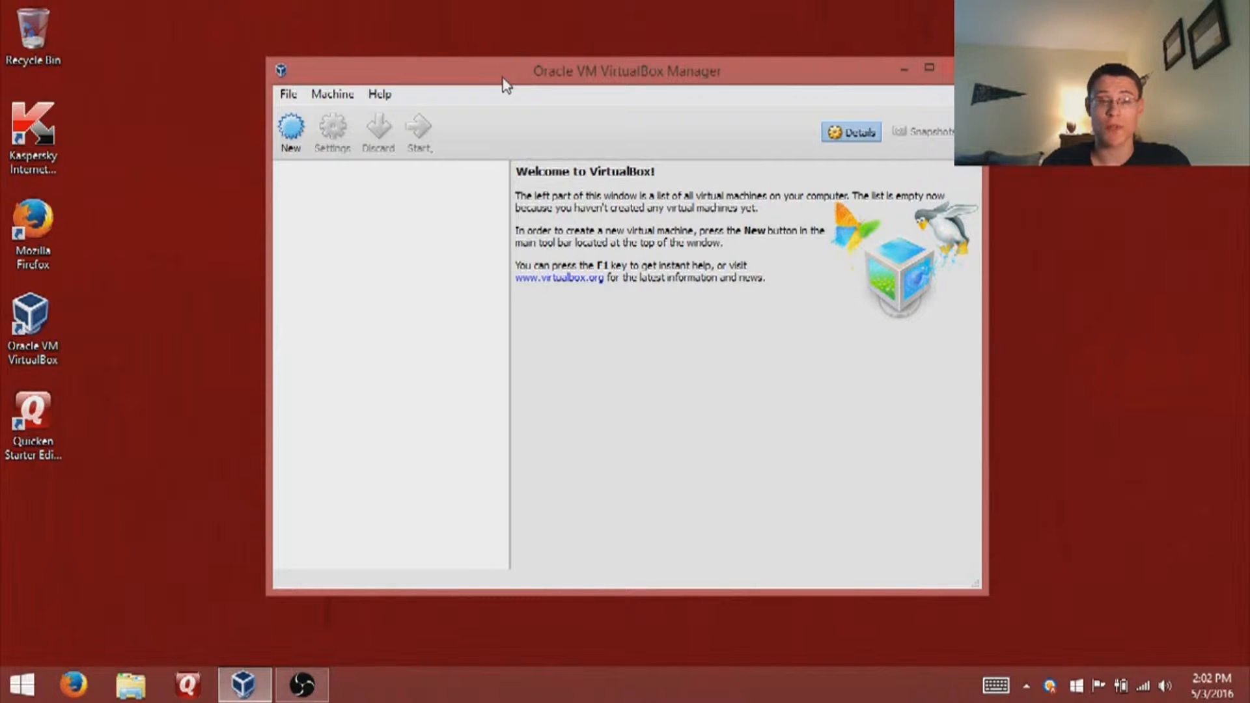
pyautogui.click(378, 96)
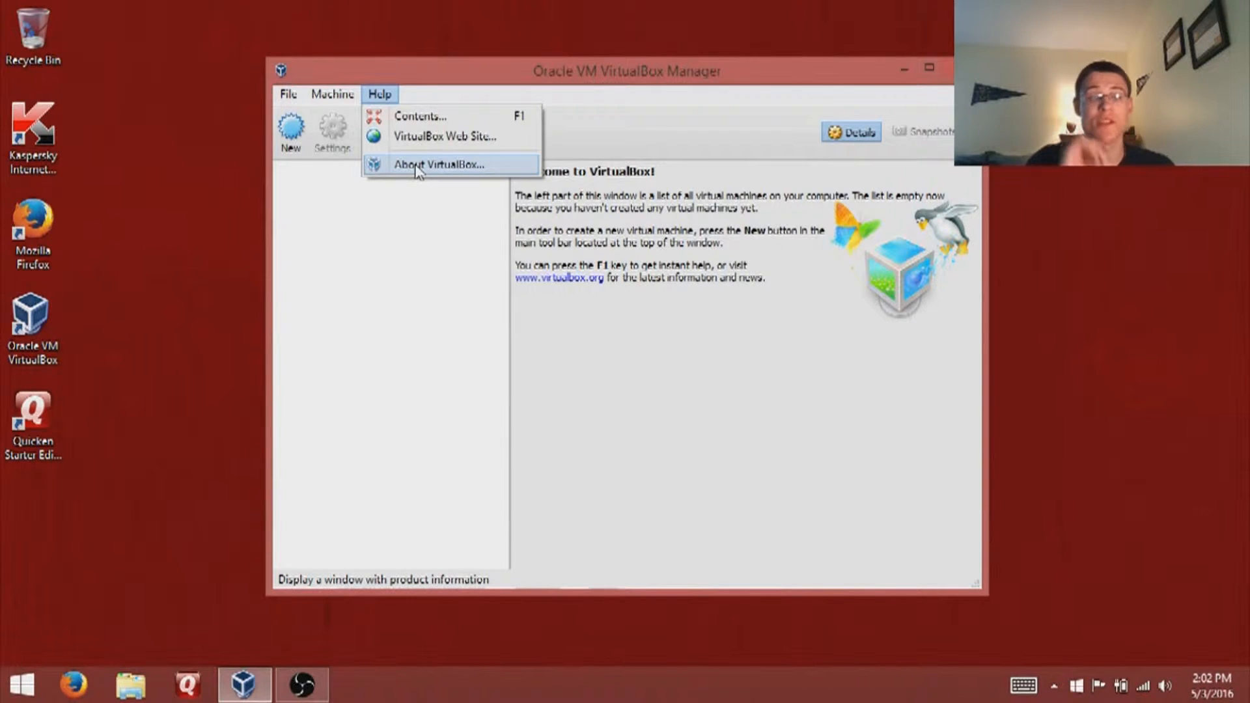
# - View the VirtualBox version under Help > About VirtualBox, then close the window
pyautogui.click(417, 166)
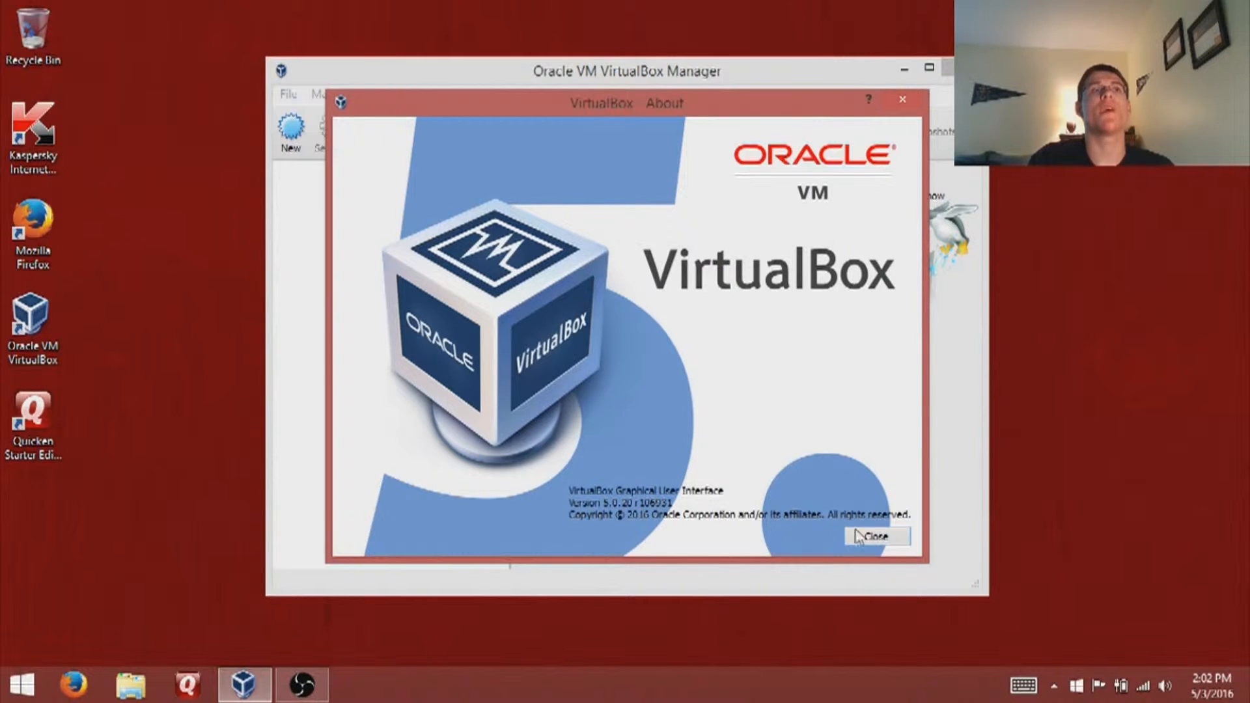
pyautogui.click(878, 538)
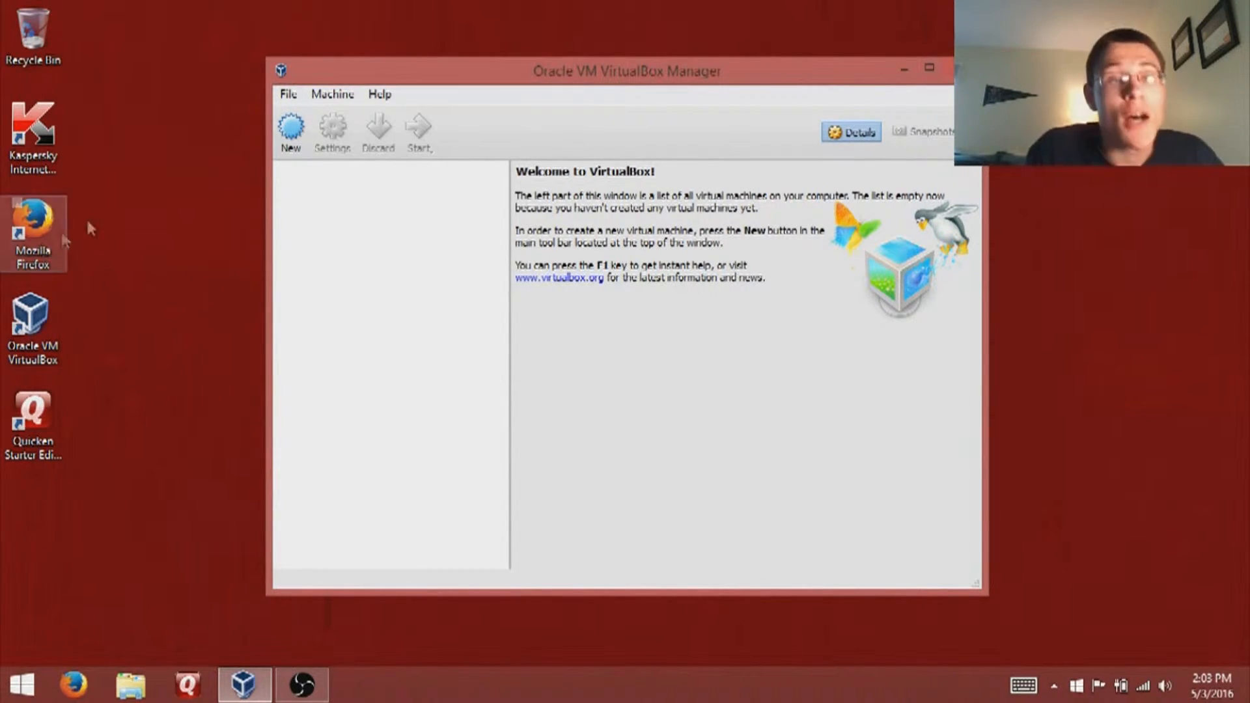
# - Create a new machine named 'Ubuntu' (Linux, Ubuntu 64-bit) instead of 'Windows XP', using Expert Mode
pyautogui.click(291, 134)
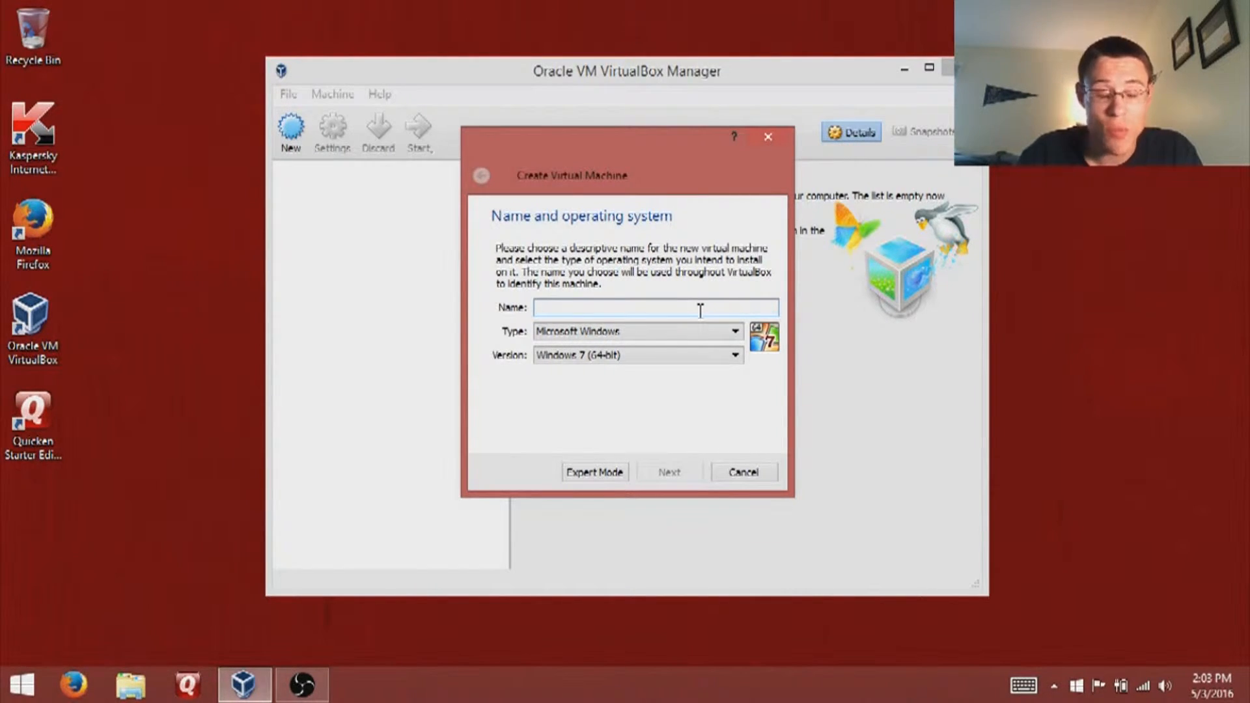
pyautogui.write('Windows')
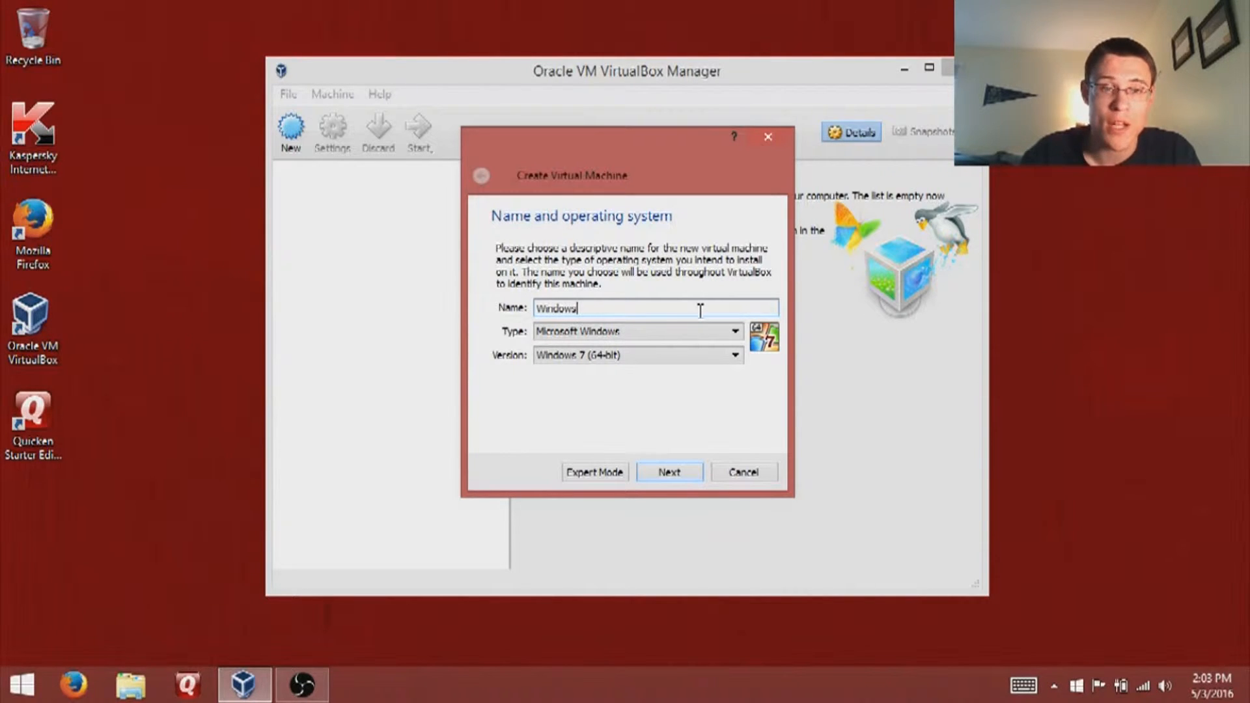
pyautogui.write(' XP')
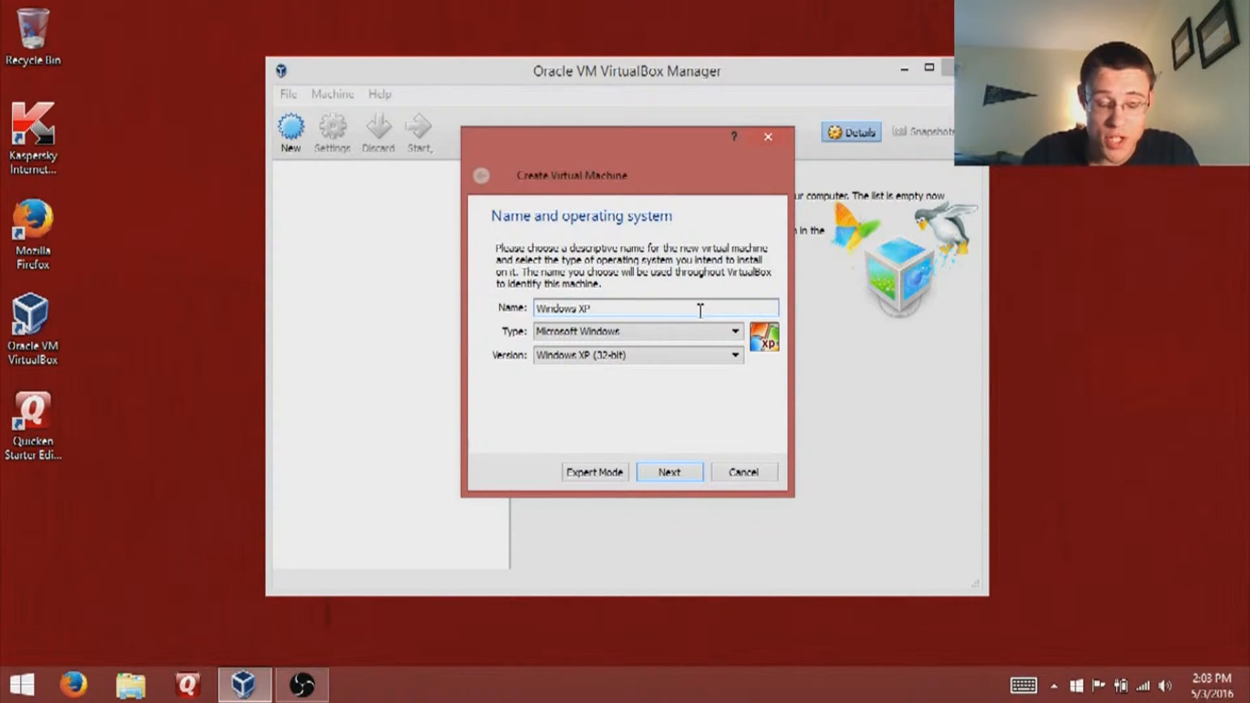
pyautogui.hotkey('ctrl', 'a')
pyautogui.press('BackSpace')
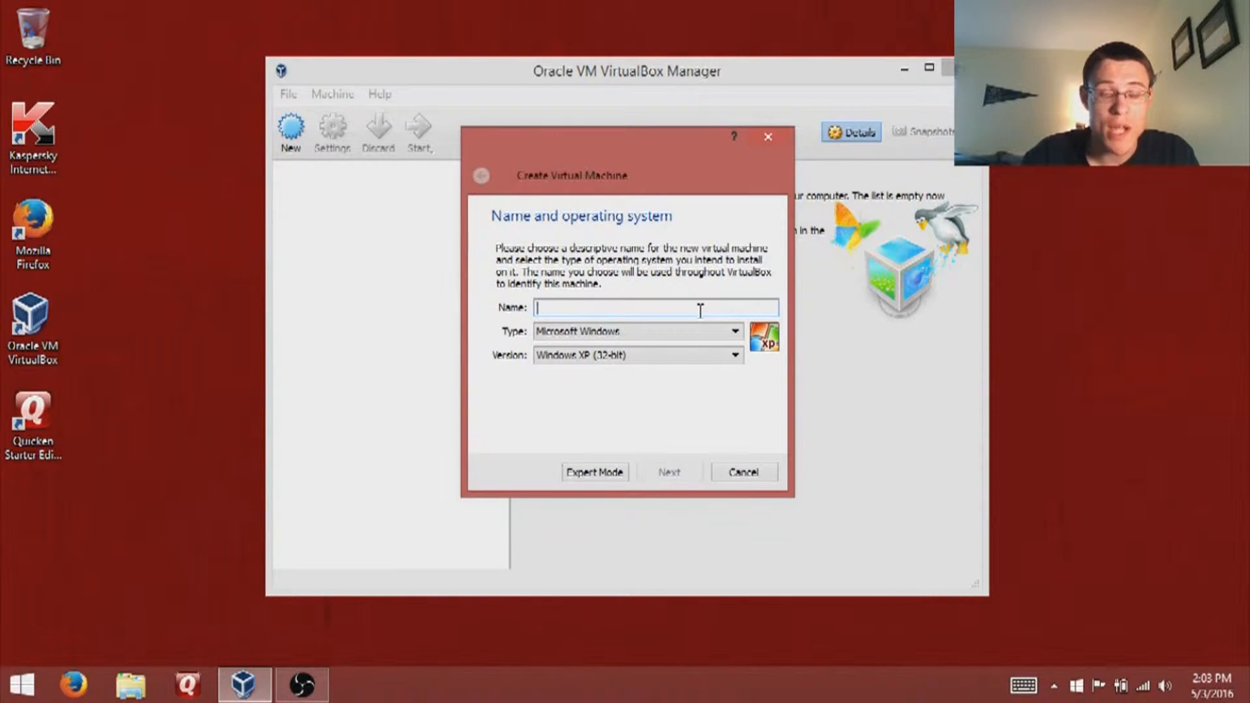
pyautogui.write('Ubuntu')
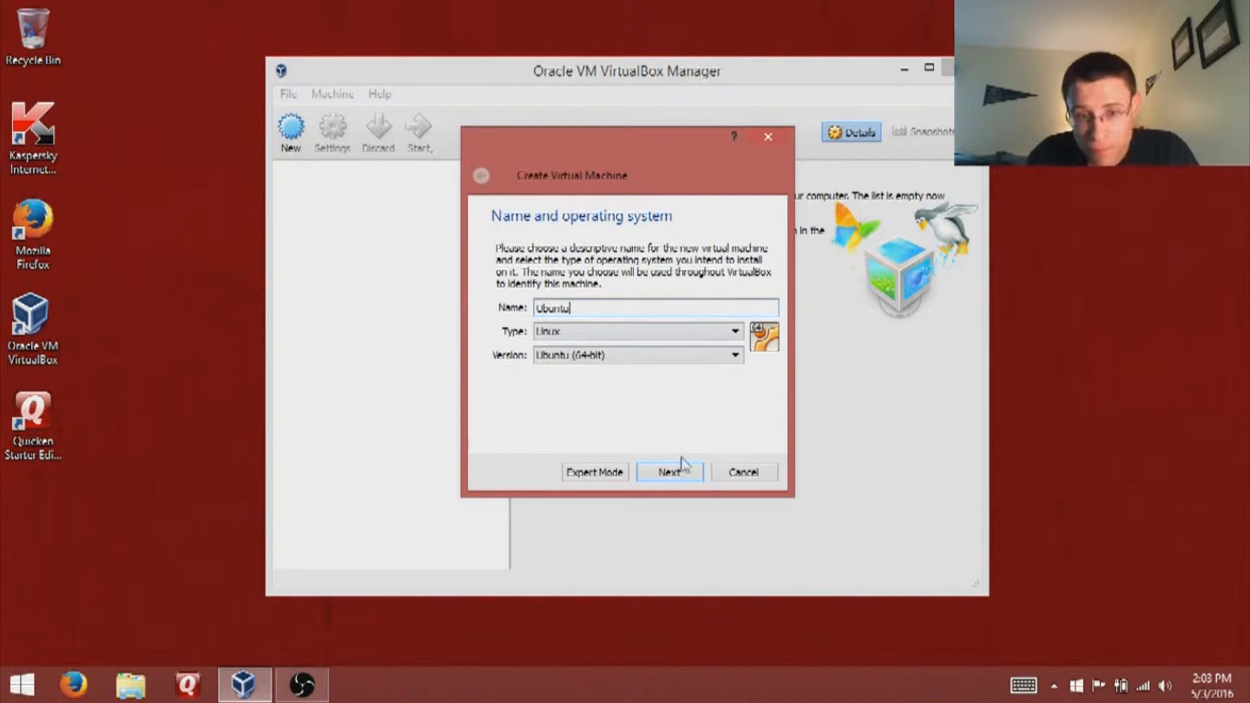
pyautogui.click(601, 475)
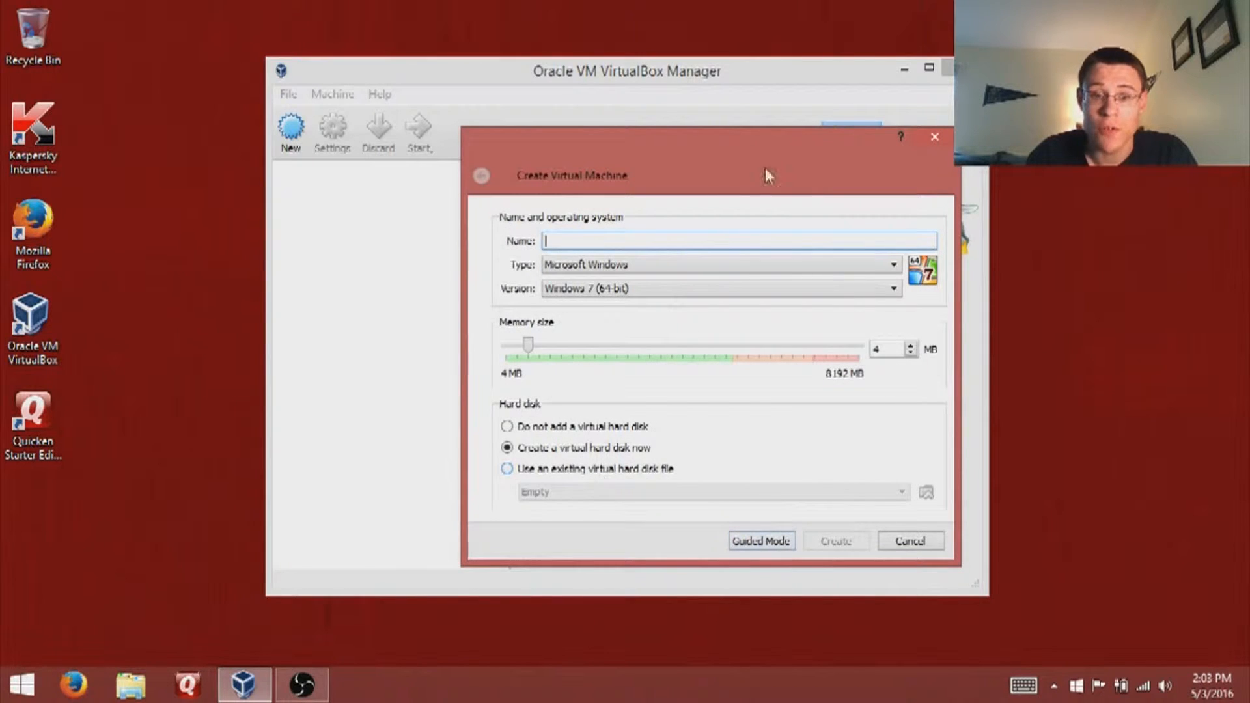
pyautogui.moveTo(742, 139); pyautogui.dragTo(654, 112)
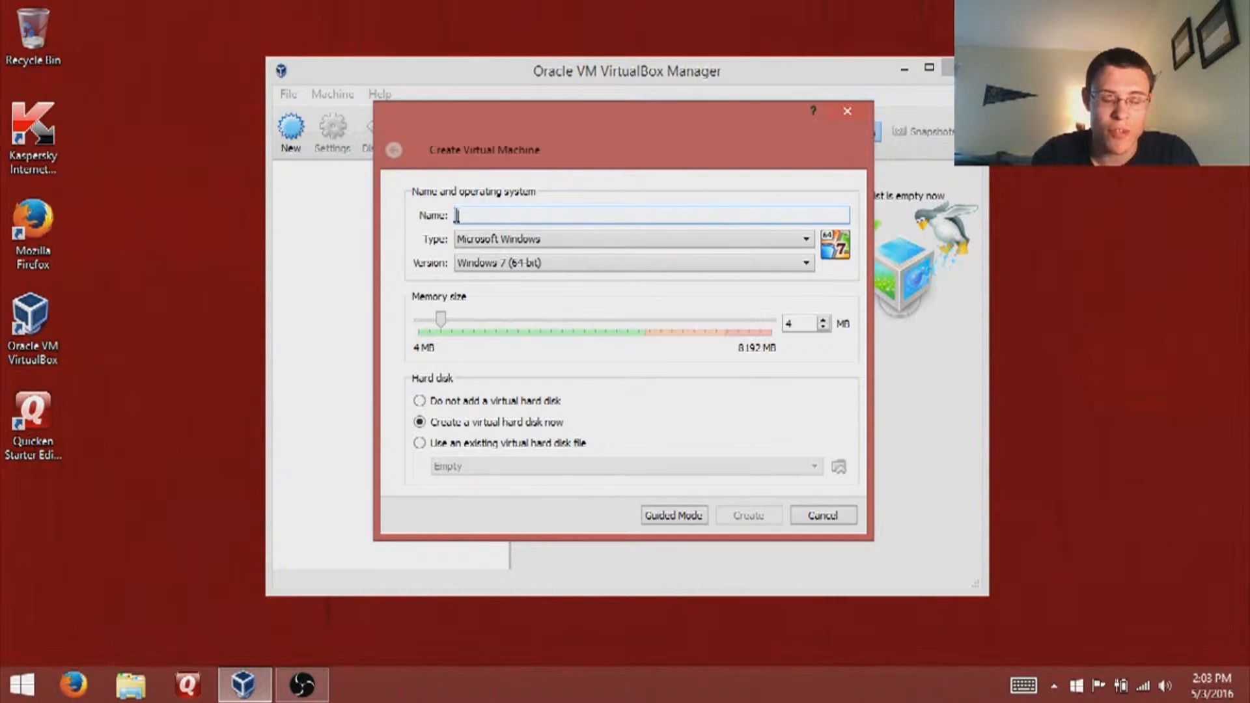
pyautogui.write('Ubuntu')
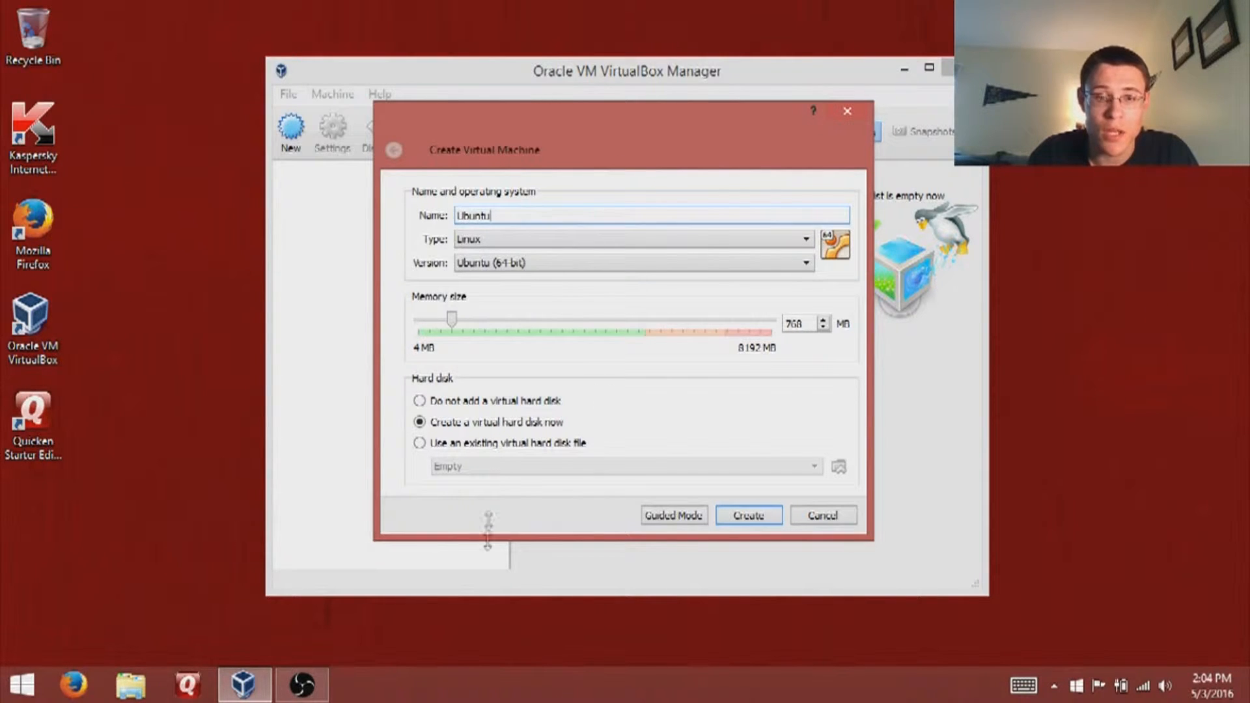
pyautogui.click(665, 515)
pyautogui.write('Ubuntu')
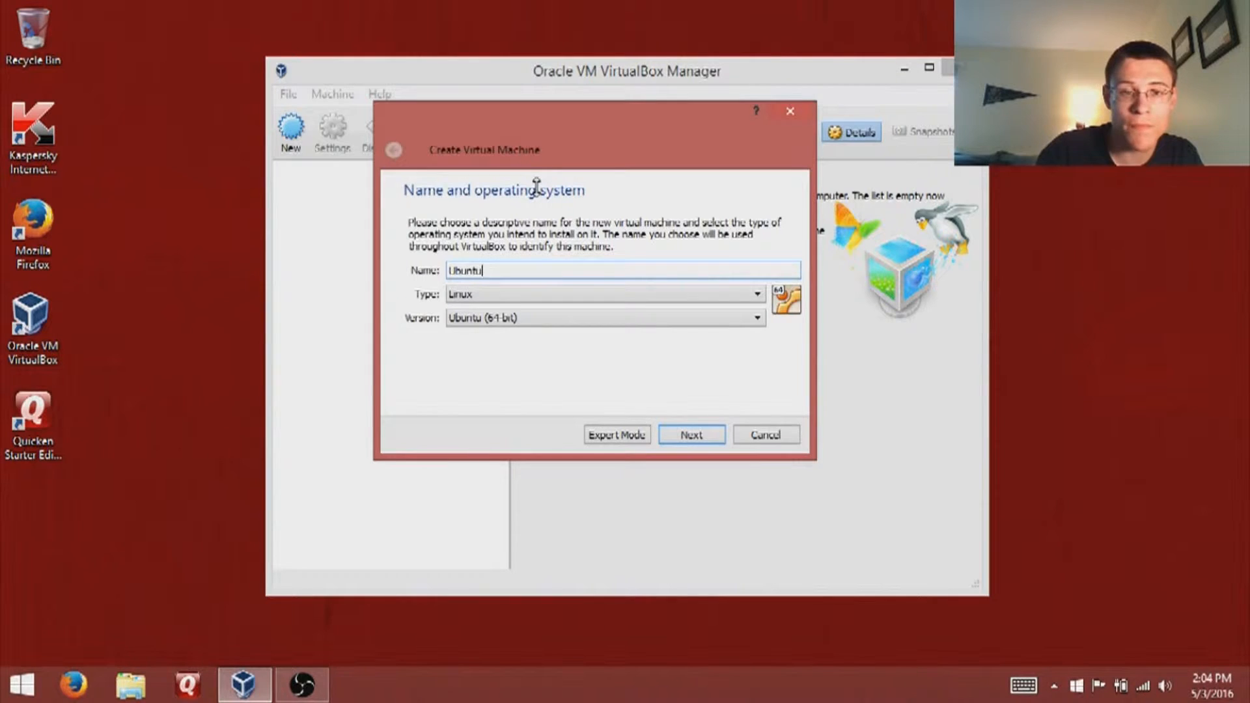
# - Move past the name page, keep memory at 768 MB, and reach the Hard disk page
pyautogui.press('Return')
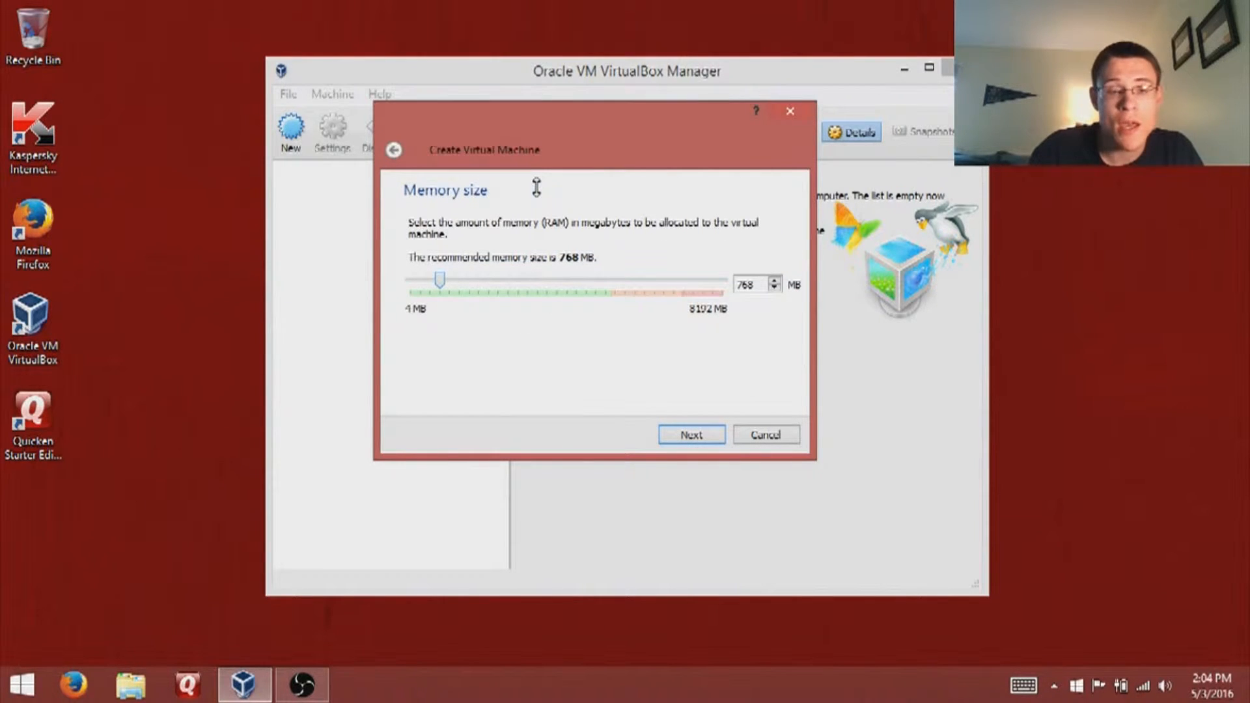
pyautogui.moveTo(573, 126); pyautogui.dragTo(617, 162)
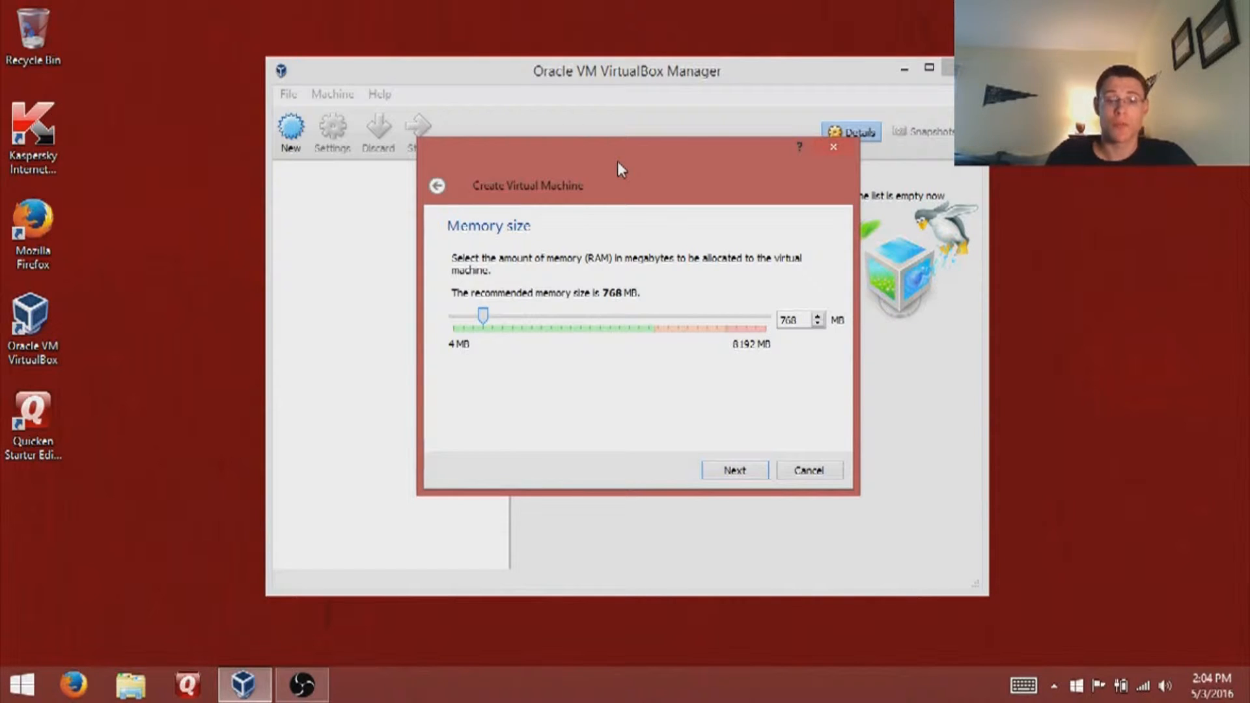
pyautogui.press('Return')
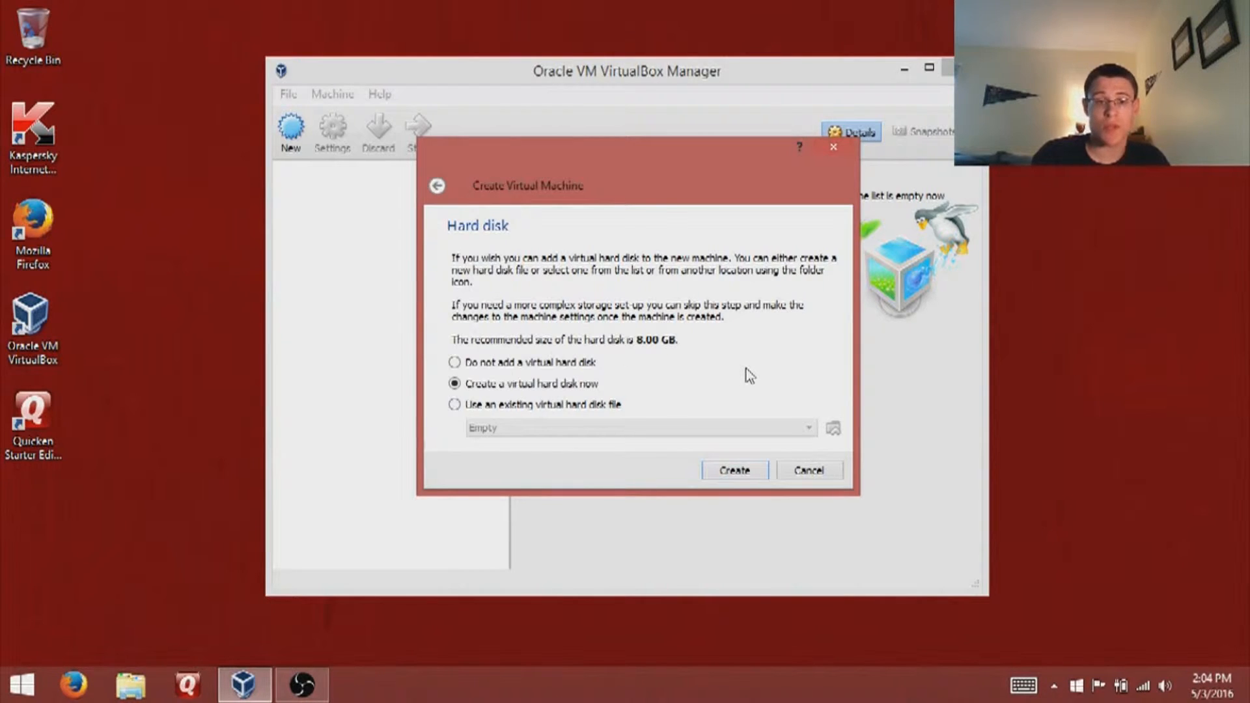
# - Create a dynamically allocated 40 GB VDI hard disk to finish the Ubuntu machine
pyautogui.press('Return')
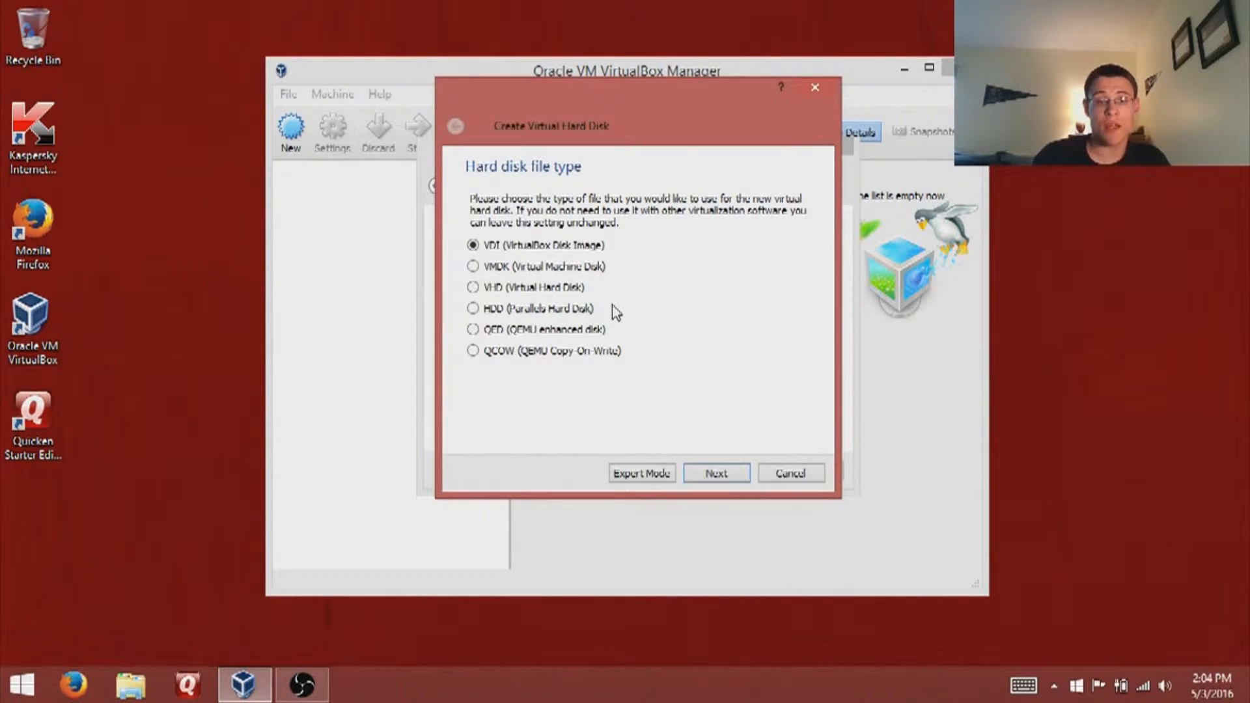
pyautogui.press('Return')
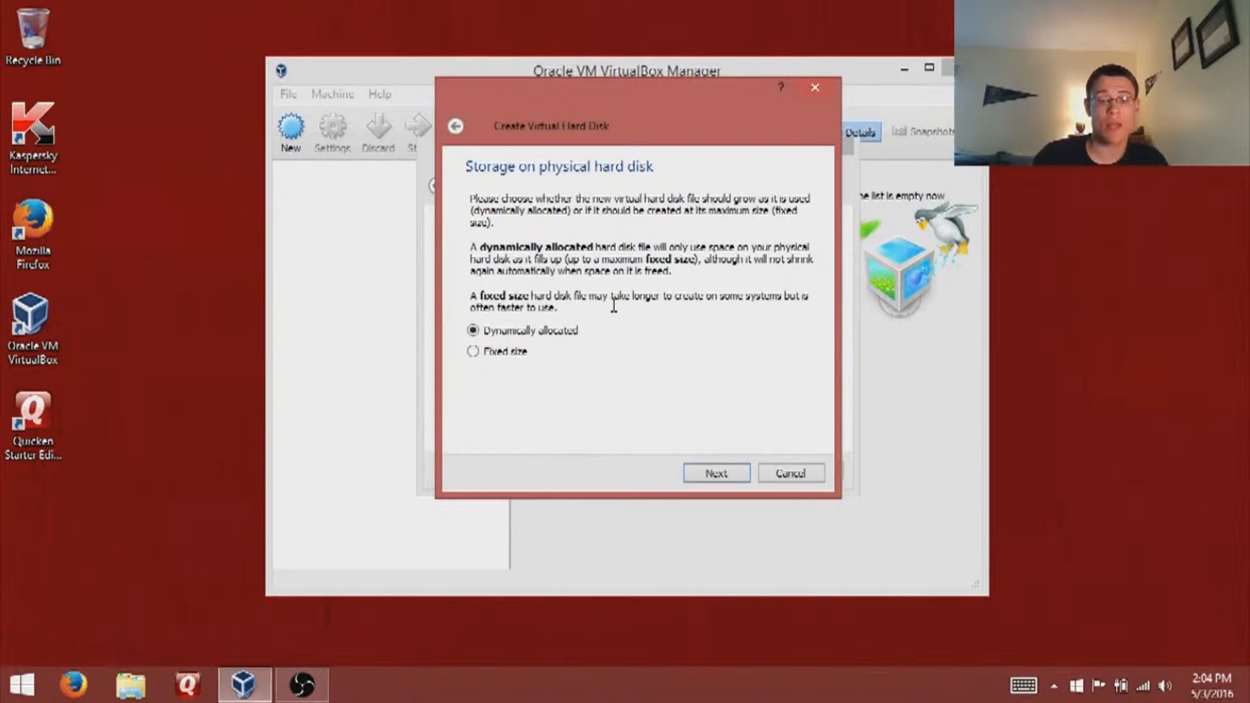
pyautogui.press('Return')
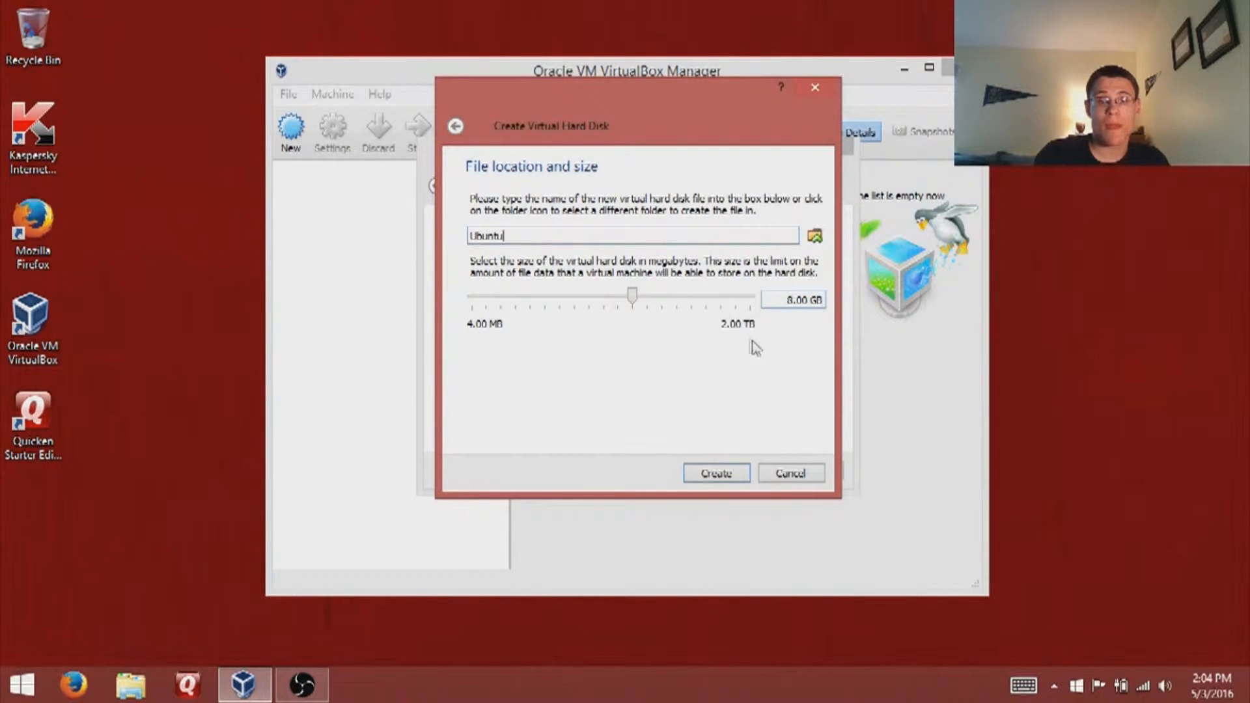
pyautogui.moveTo(786, 300); pyautogui.dragTo(794, 302)
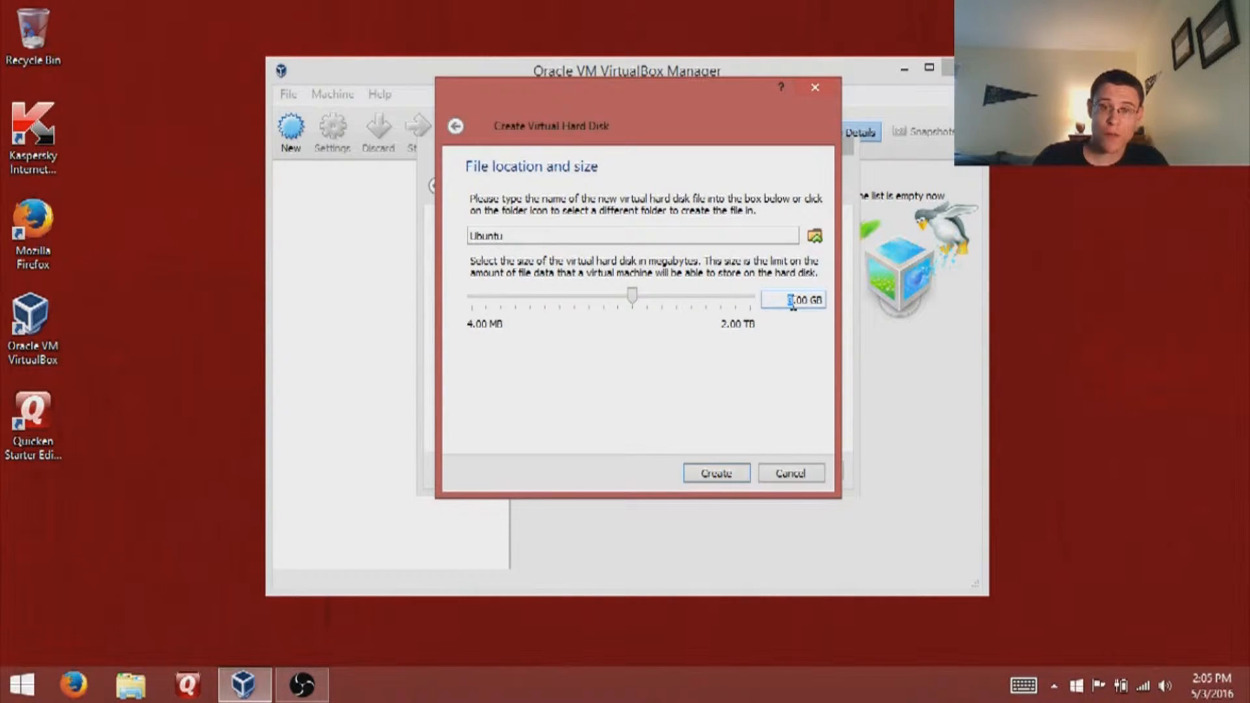
pyautogui.write('40')
pyautogui.press('Return')
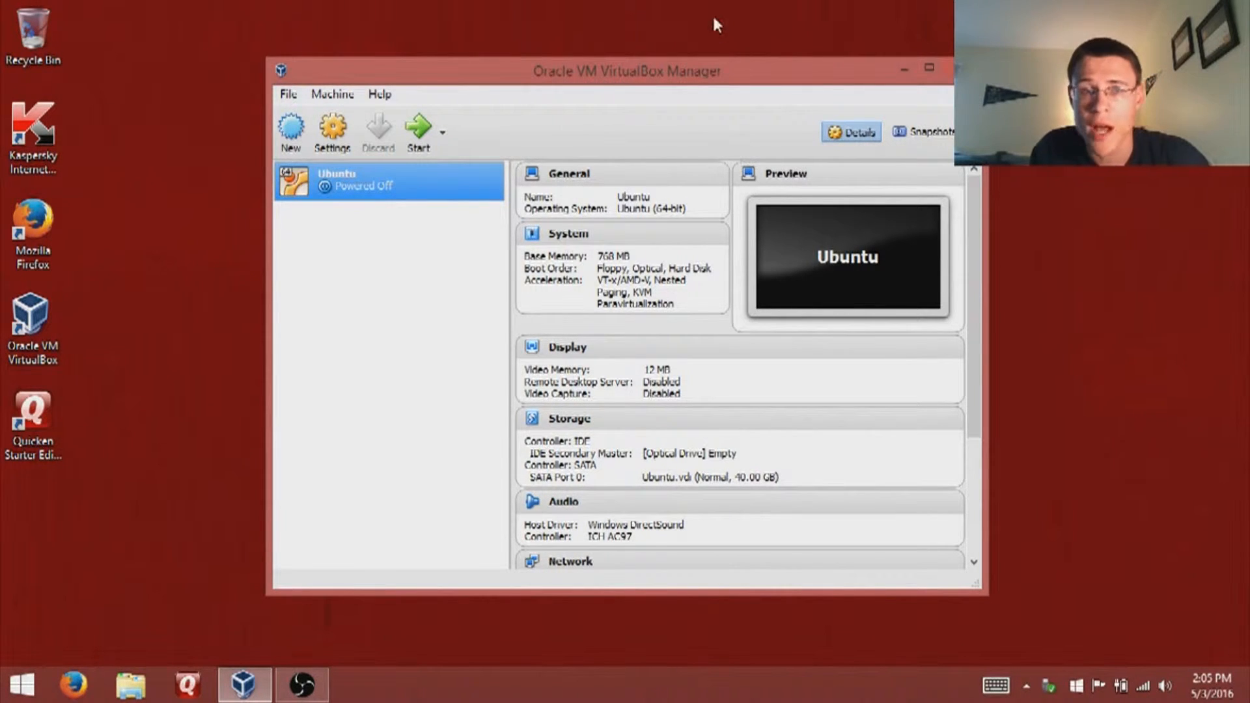
# - Move the manager window up, dismiss the drive scan notification, and open File Explorer
pyautogui.moveTo(722, 77)
pyautogui.mouseDown()
pyautogui.moveTo(722, 50)
pyautogui.moveTo(719, 80)
pyautogui.mouseUp()
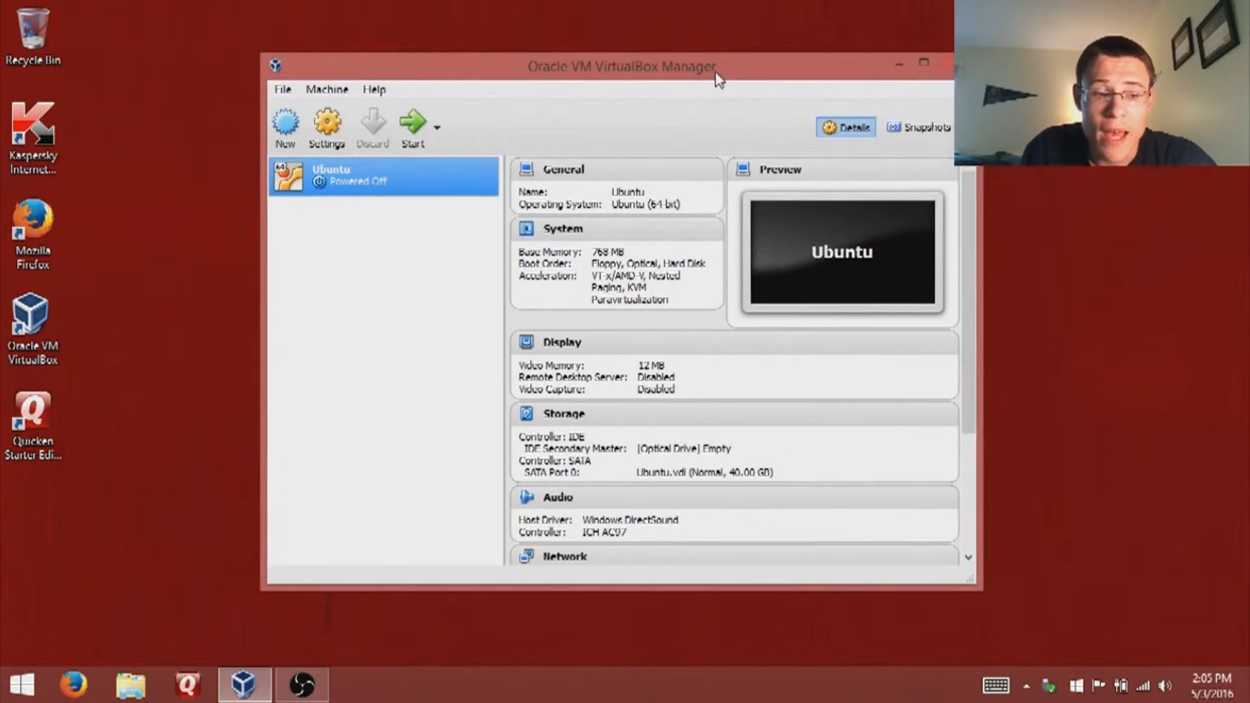
pyautogui.click(1068, 585)
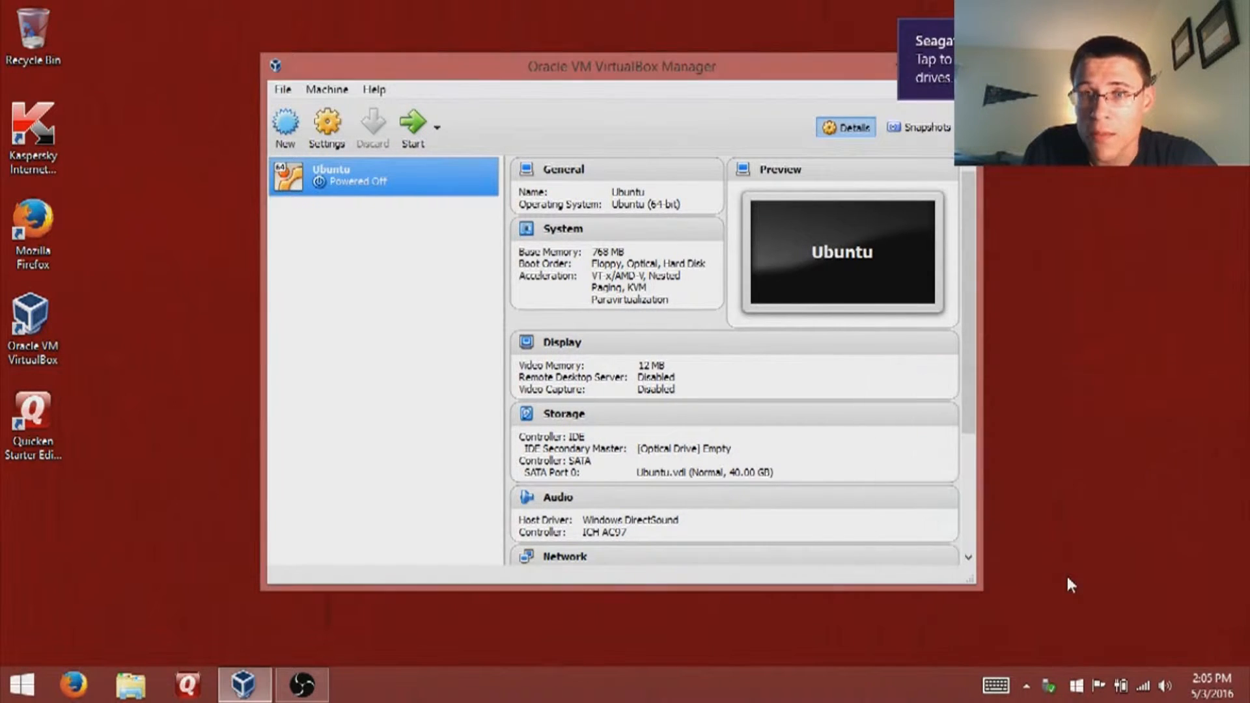
pyautogui.click(147, 695)
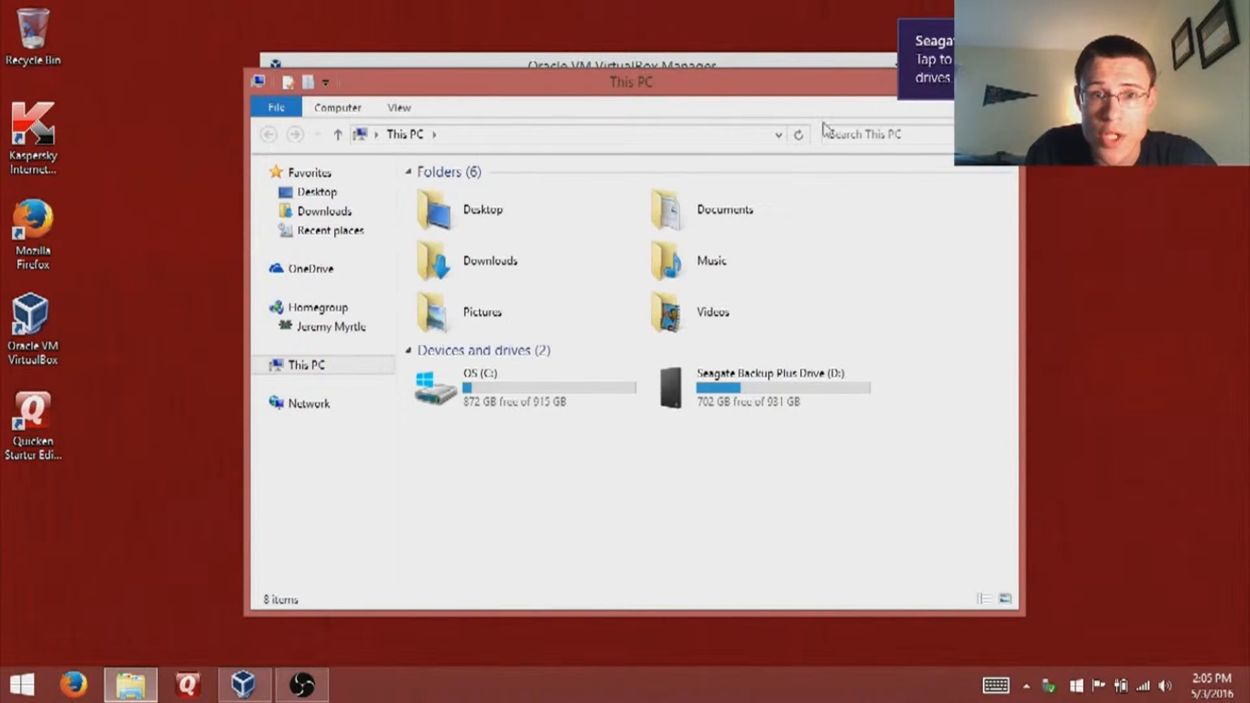
# - Browse from drive D: through Users to Downloads\Disk Images and select ubuntu-14.04.3-desktop-amd64.iso
pyautogui.doubleClick(719, 409)
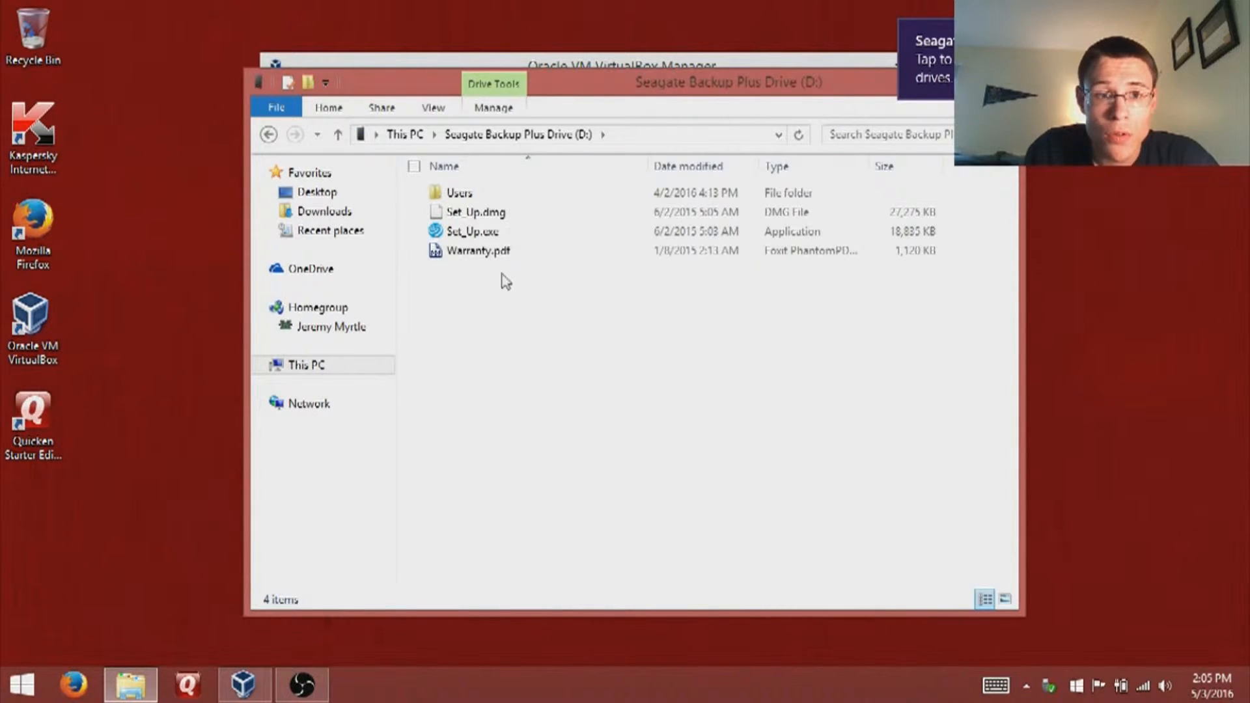
pyautogui.doubleClick(482, 196)
pyautogui.doubleClick(485, 220)
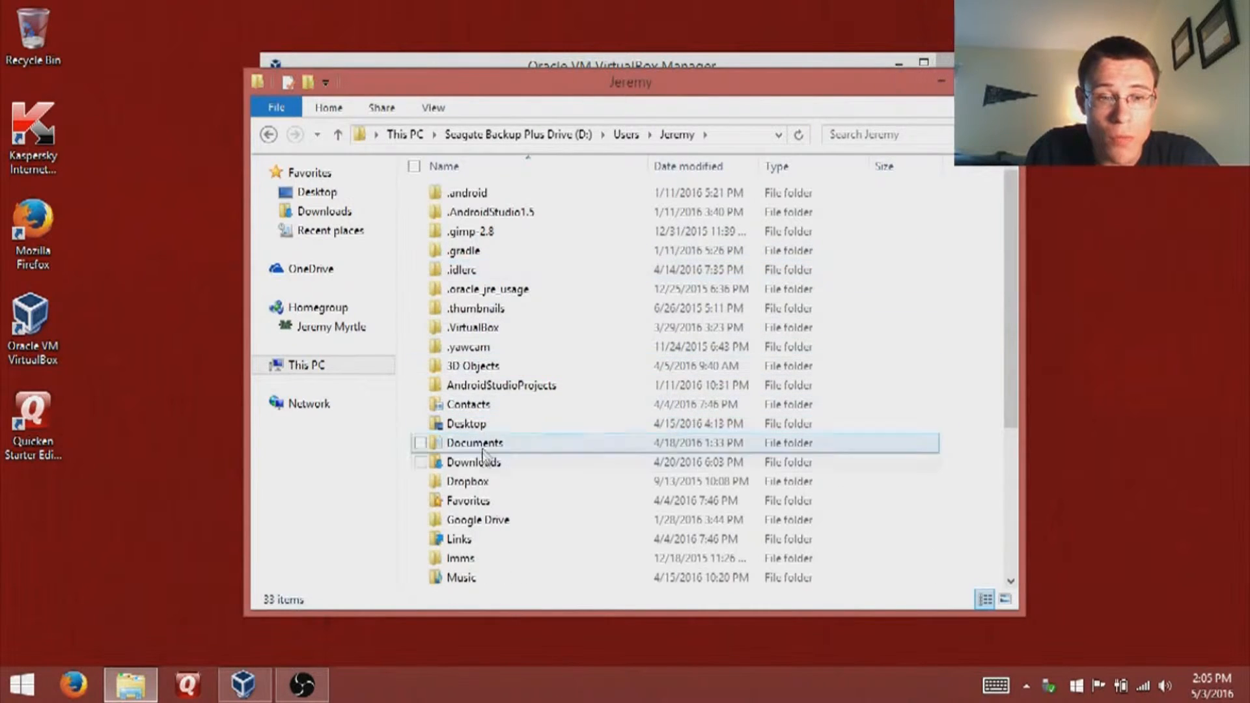
pyautogui.doubleClick(480, 463)
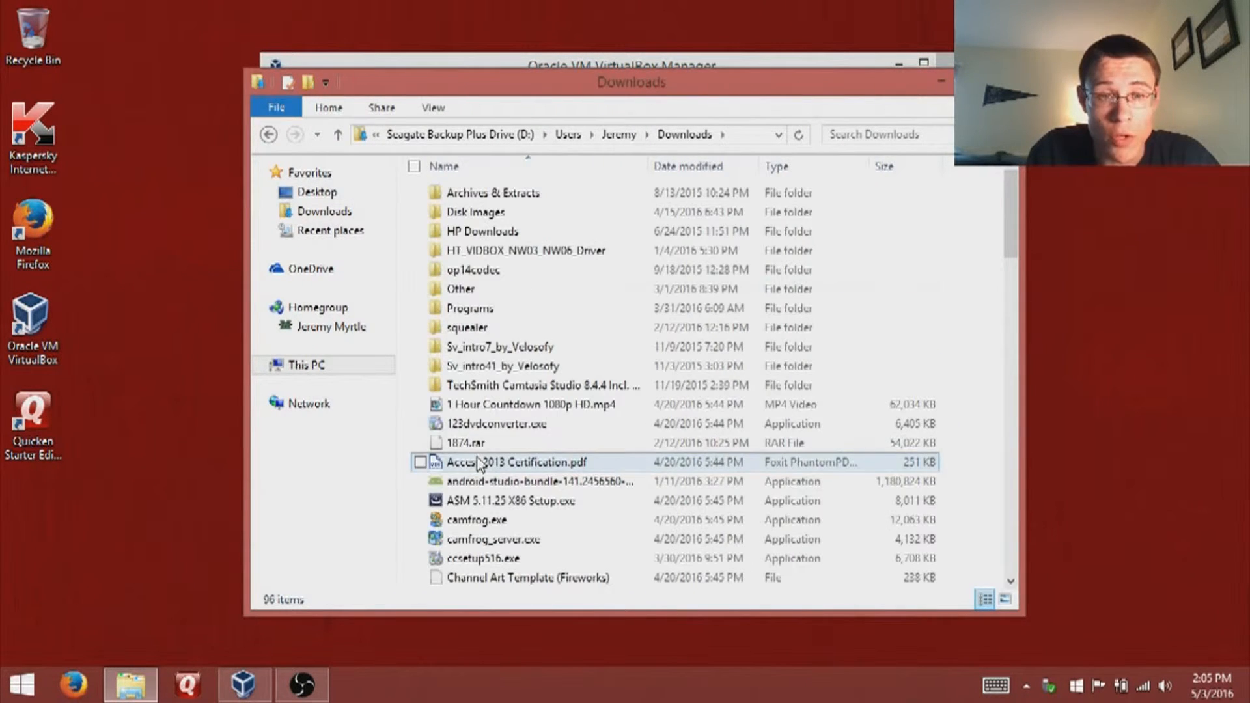
pyautogui.click(511, 213)
pyautogui.click(511, 214)
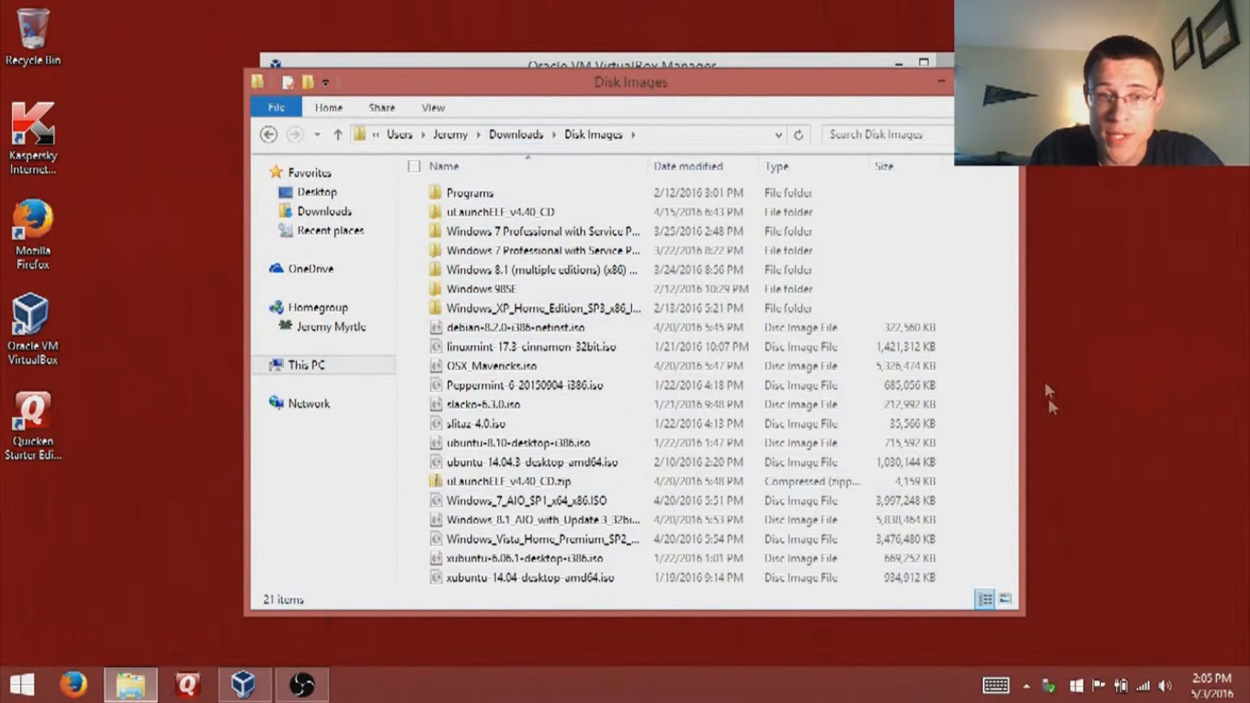
pyautogui.click(594, 464)
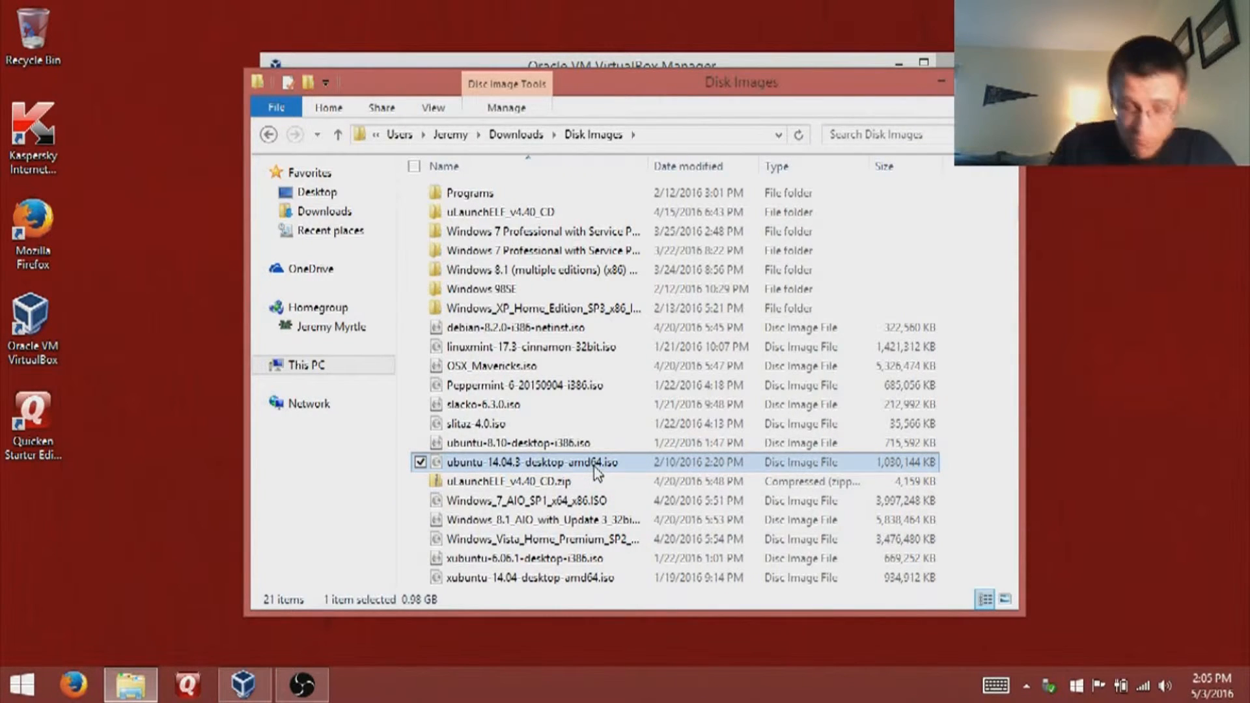
# - In the Ubuntu machine's System settings, set the base memory to 768 MB
pyautogui.click(815, 64)
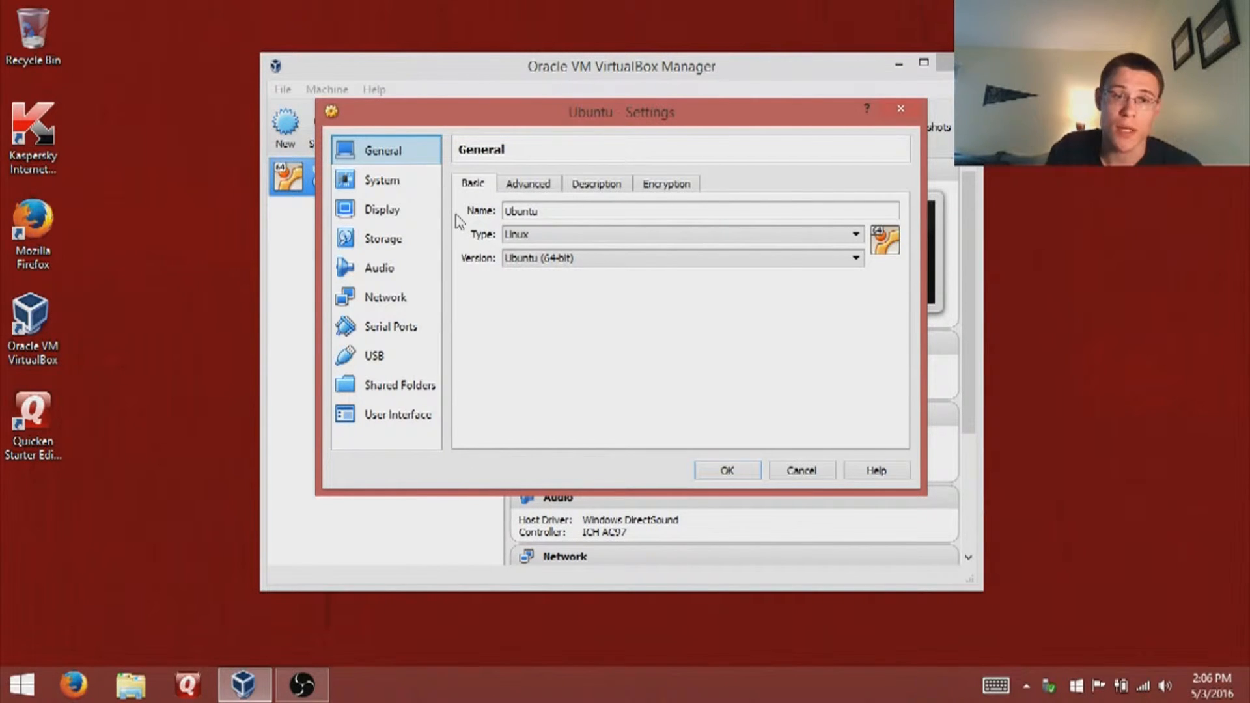
pyautogui.click(394, 189)
pyautogui.moveTo(586, 210); pyautogui.dragTo(772, 231)
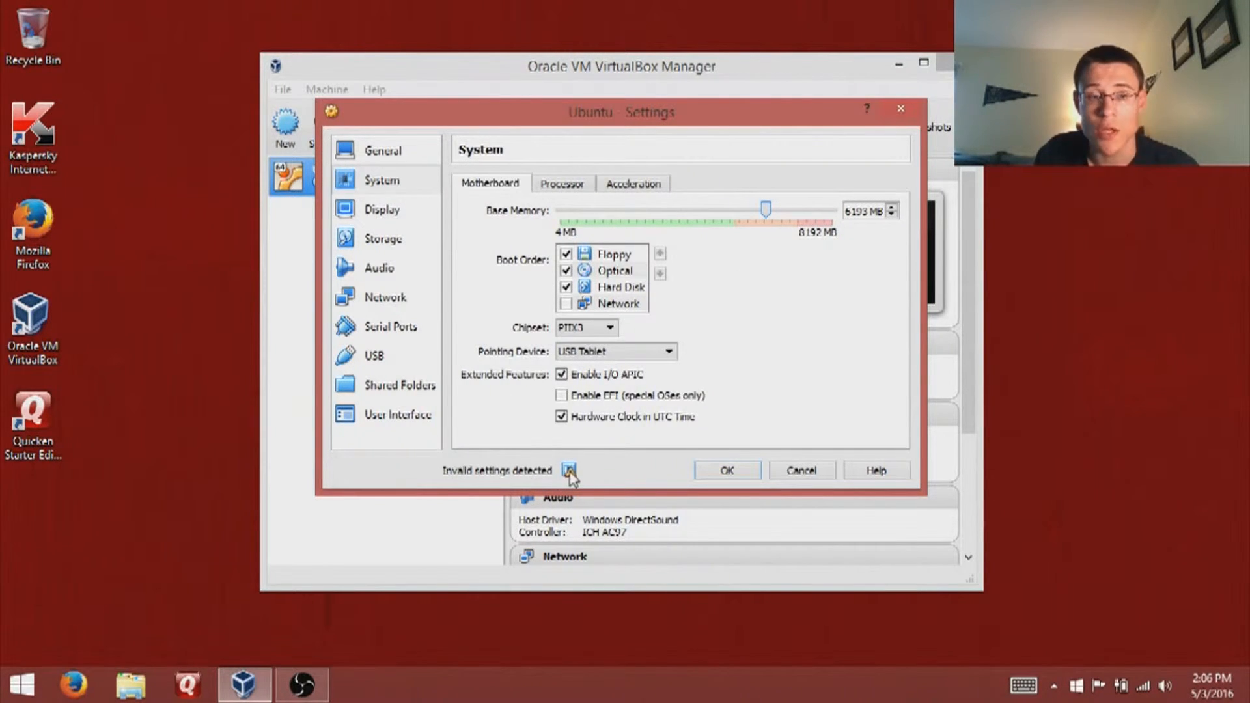
pyautogui.moveTo(570, 474)
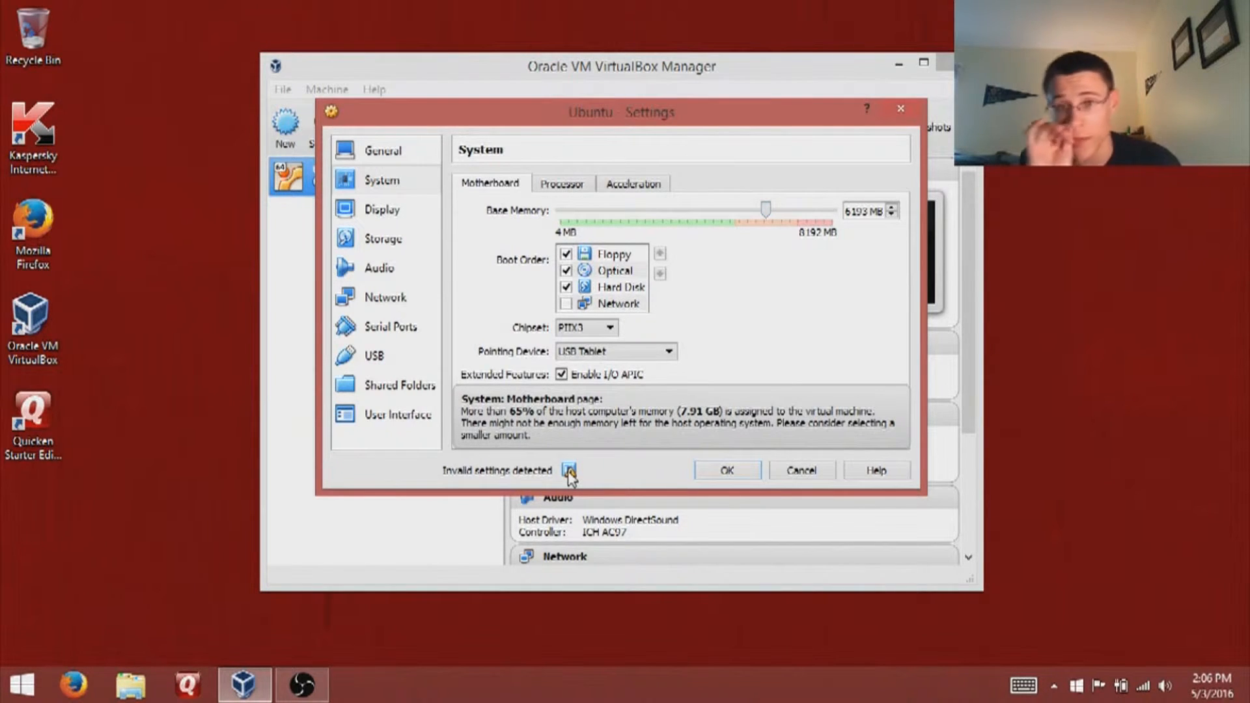
pyautogui.doubleClick(853, 213)
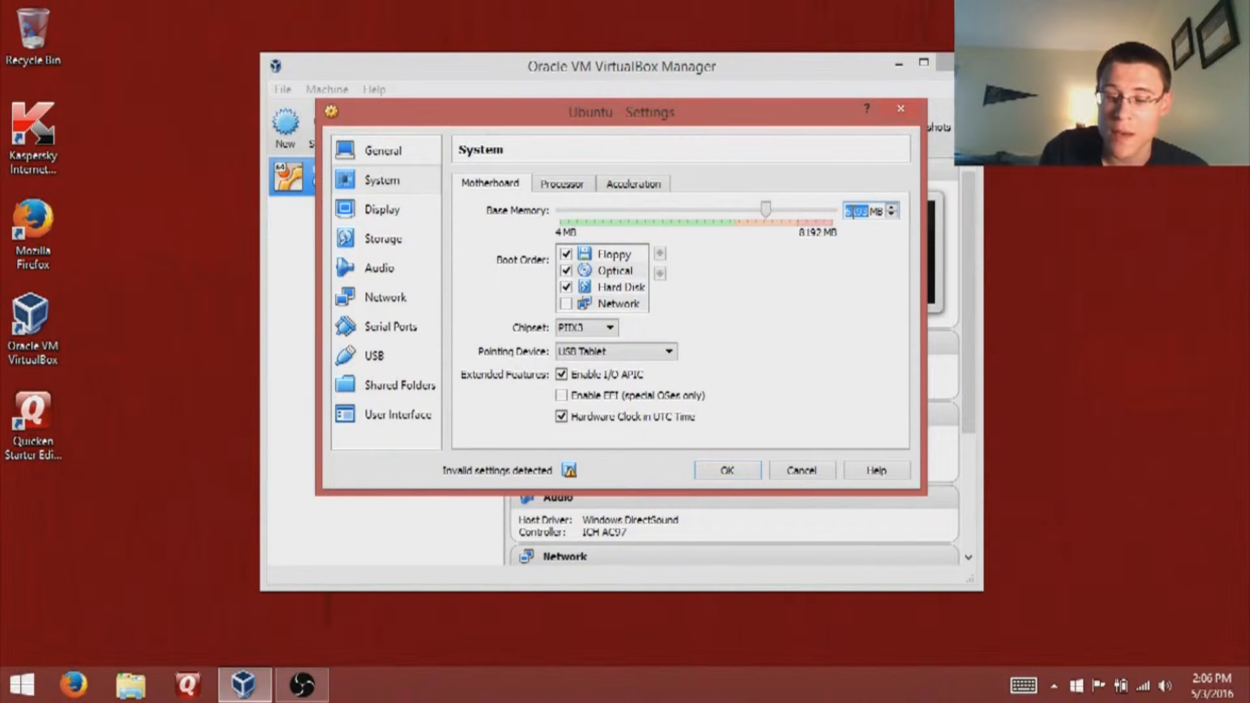
pyautogui.write('768')
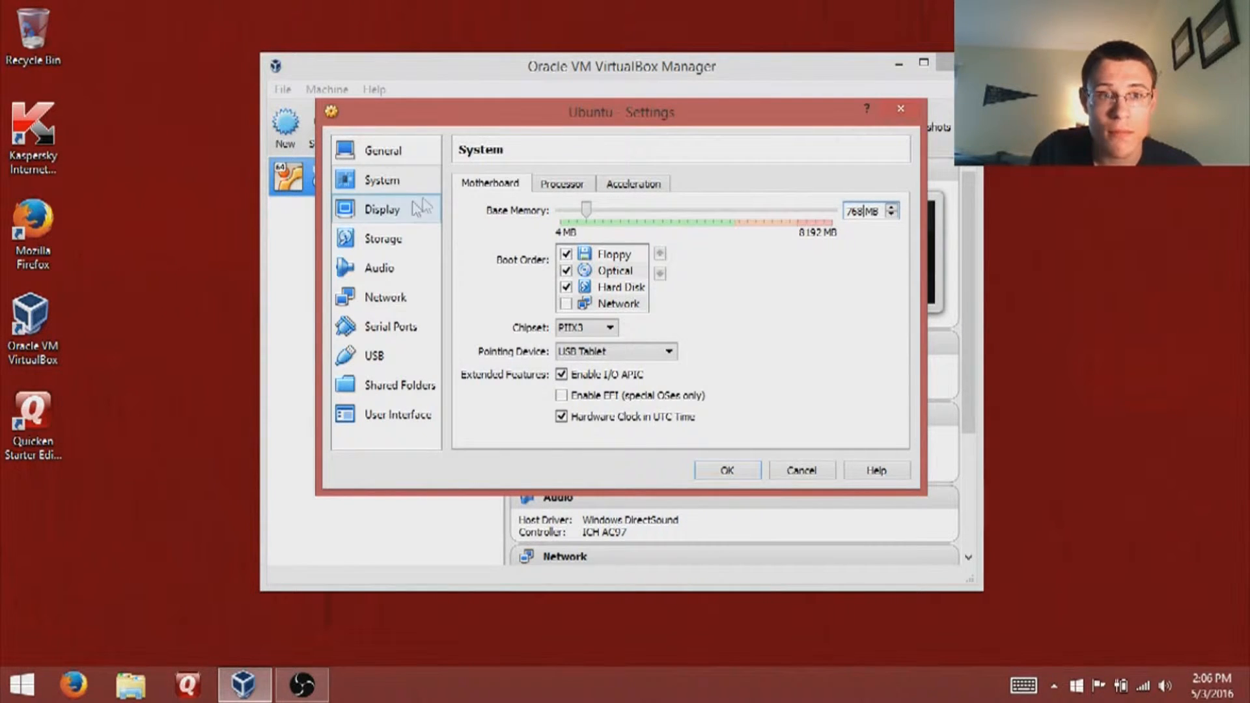
# - Look through the General tabs and Display page, ending on the Storage settings
pyautogui.click(394, 160)
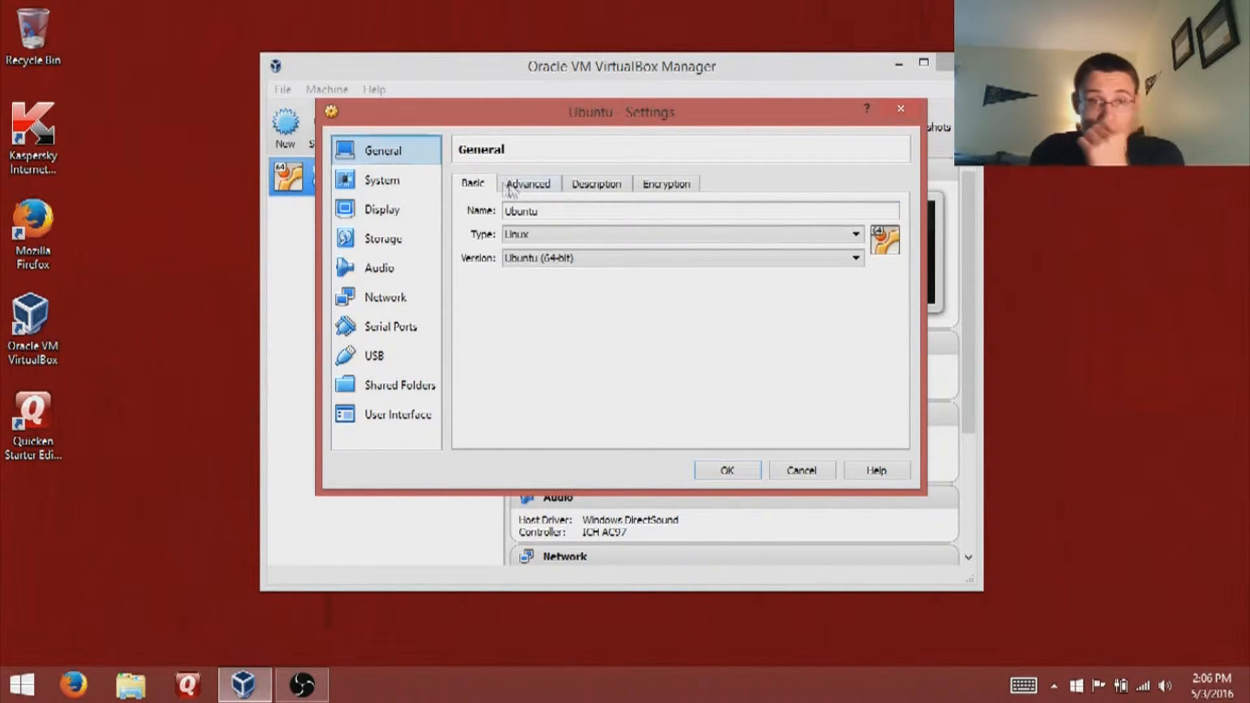
pyautogui.click(529, 185)
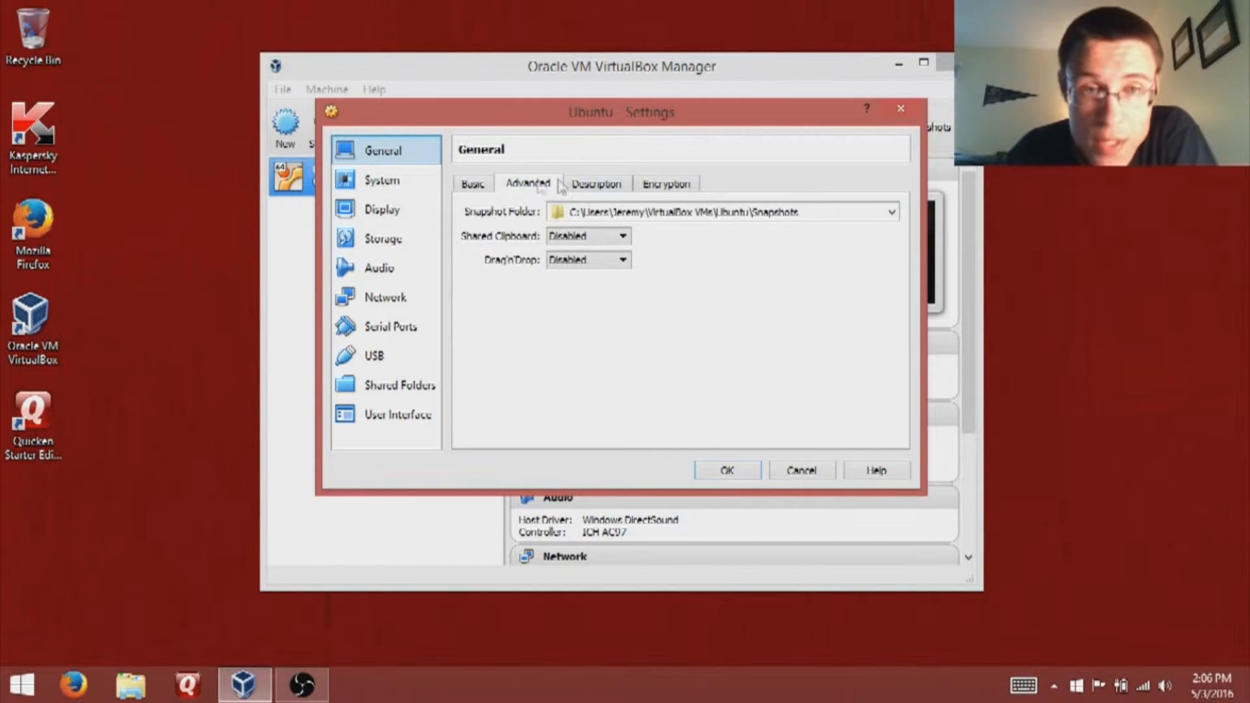
pyautogui.click(620, 189)
pyautogui.click(653, 189)
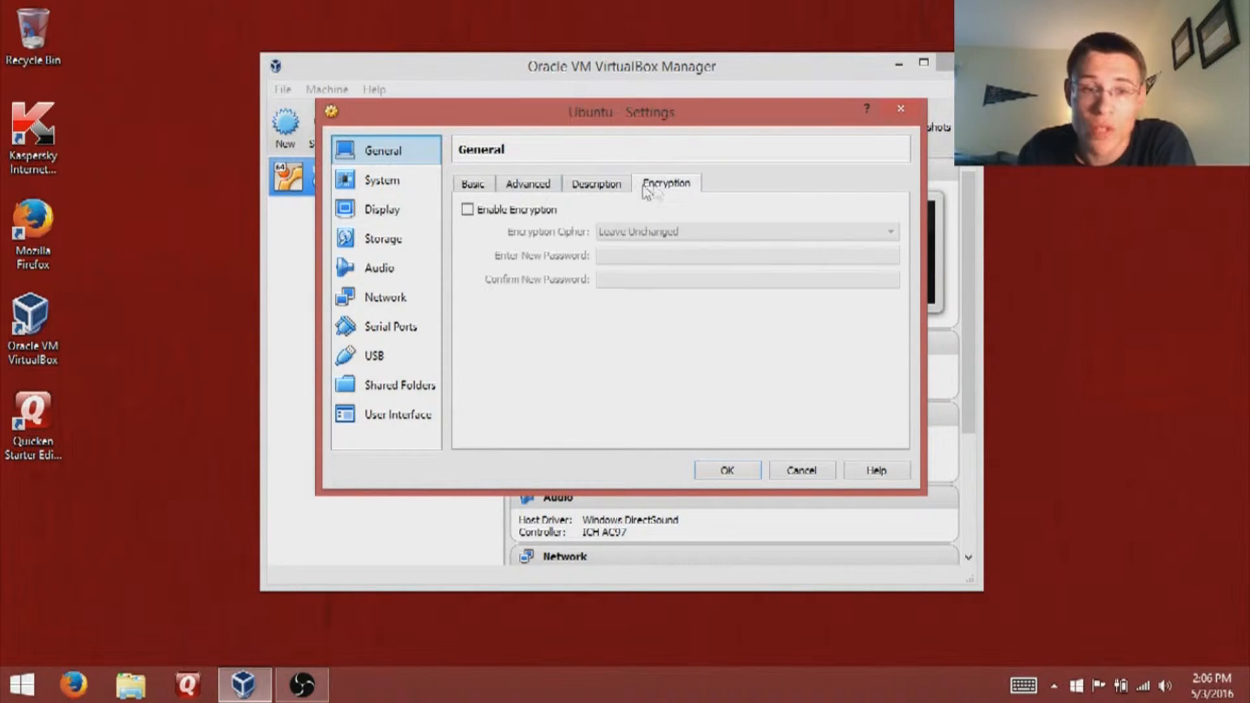
pyautogui.click(466, 185)
pyautogui.click(411, 177)
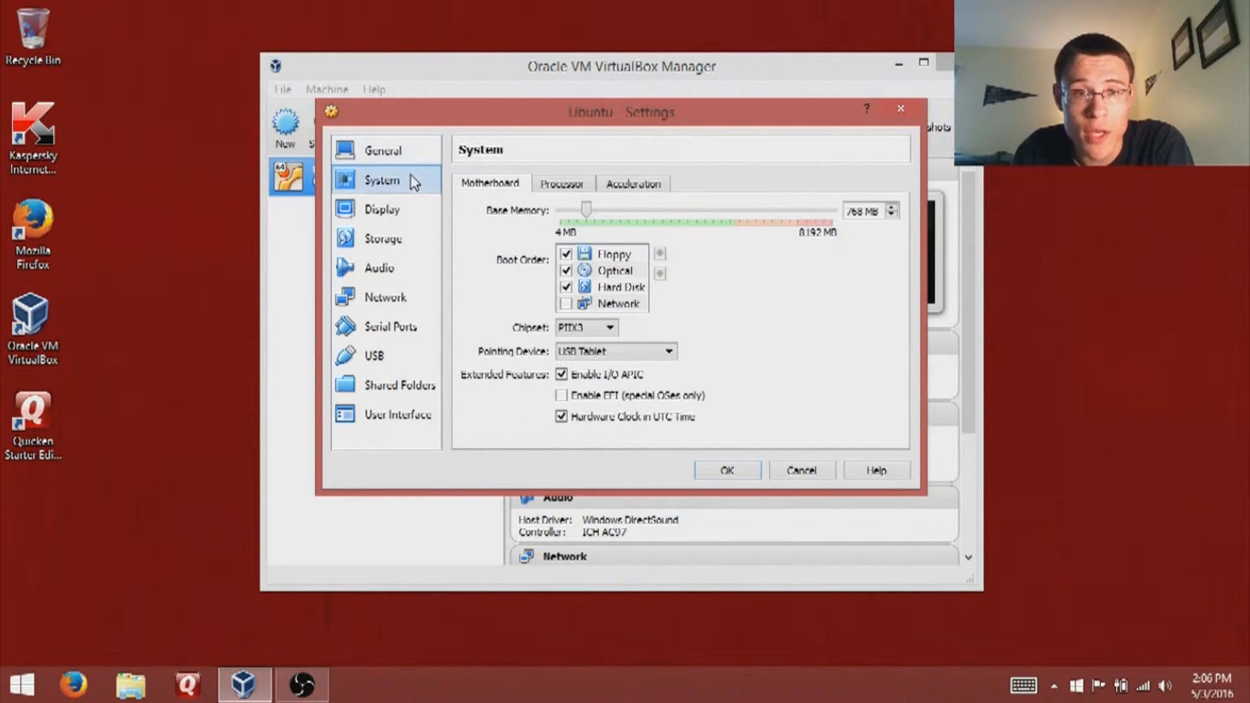
pyautogui.click(389, 221)
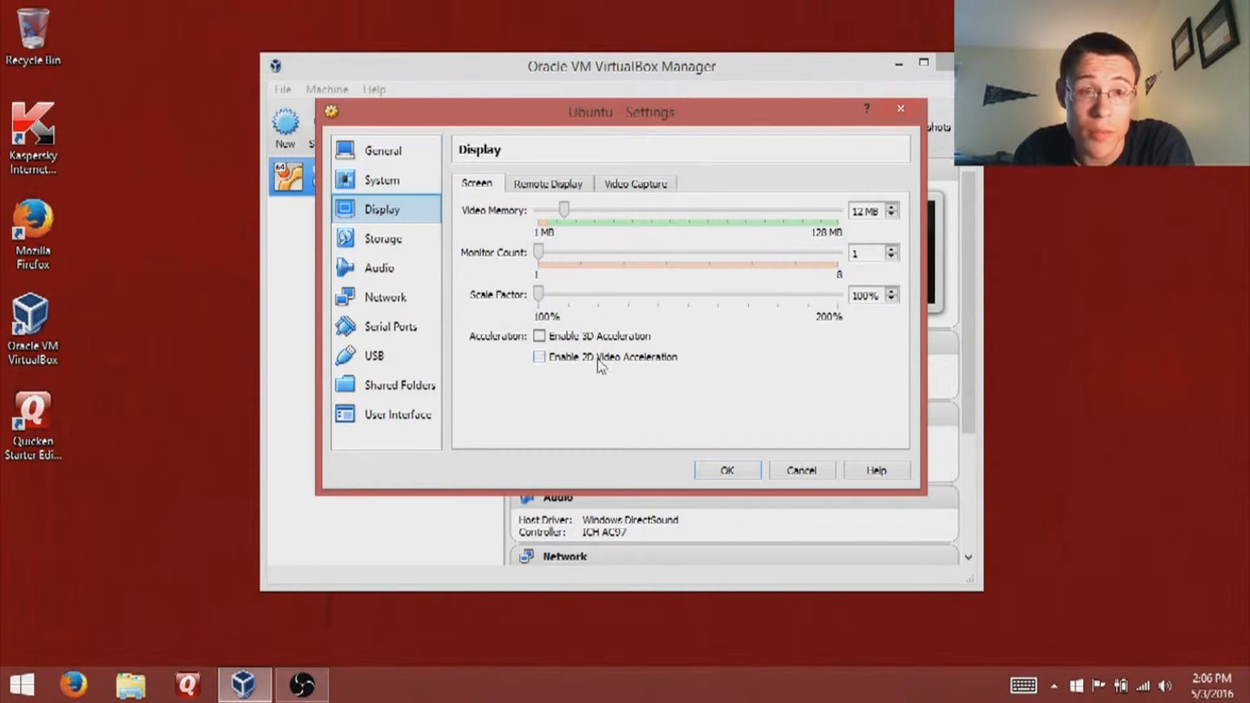
pyautogui.click(374, 246)
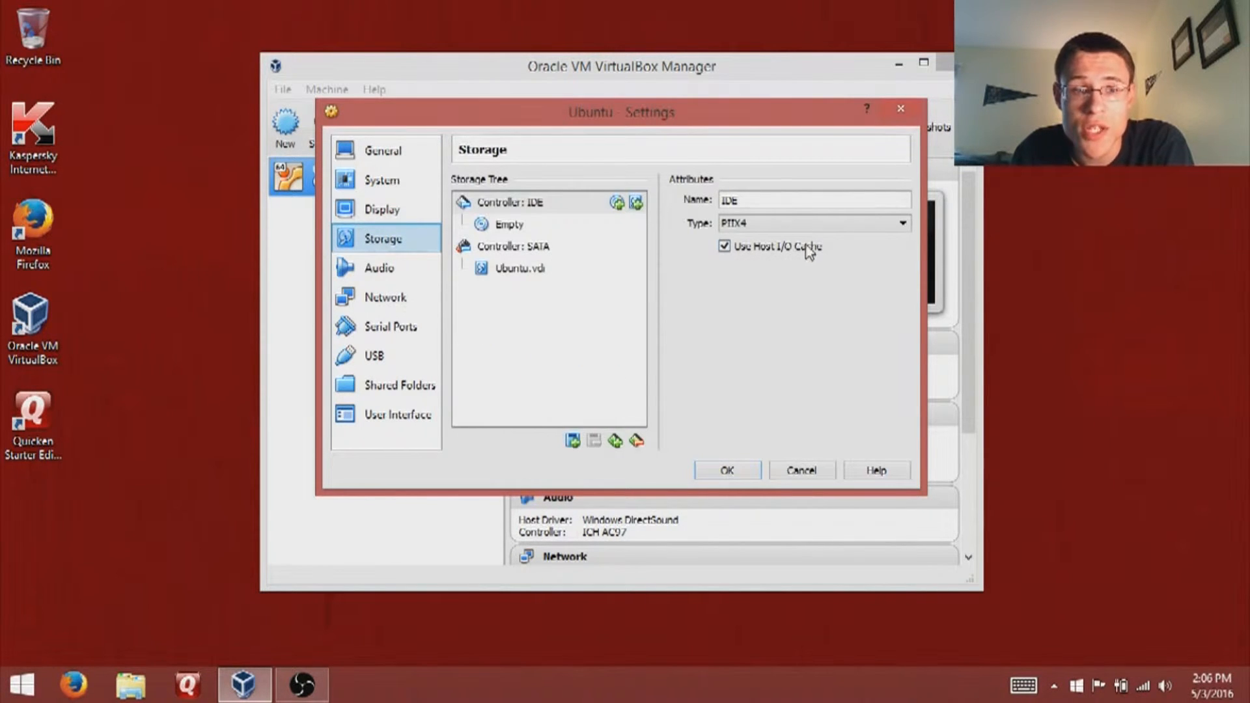
# - Insert ubuntu-14.04.3-desktop-amd64.iso into the empty IDE optical drive
pyautogui.click(521, 229)
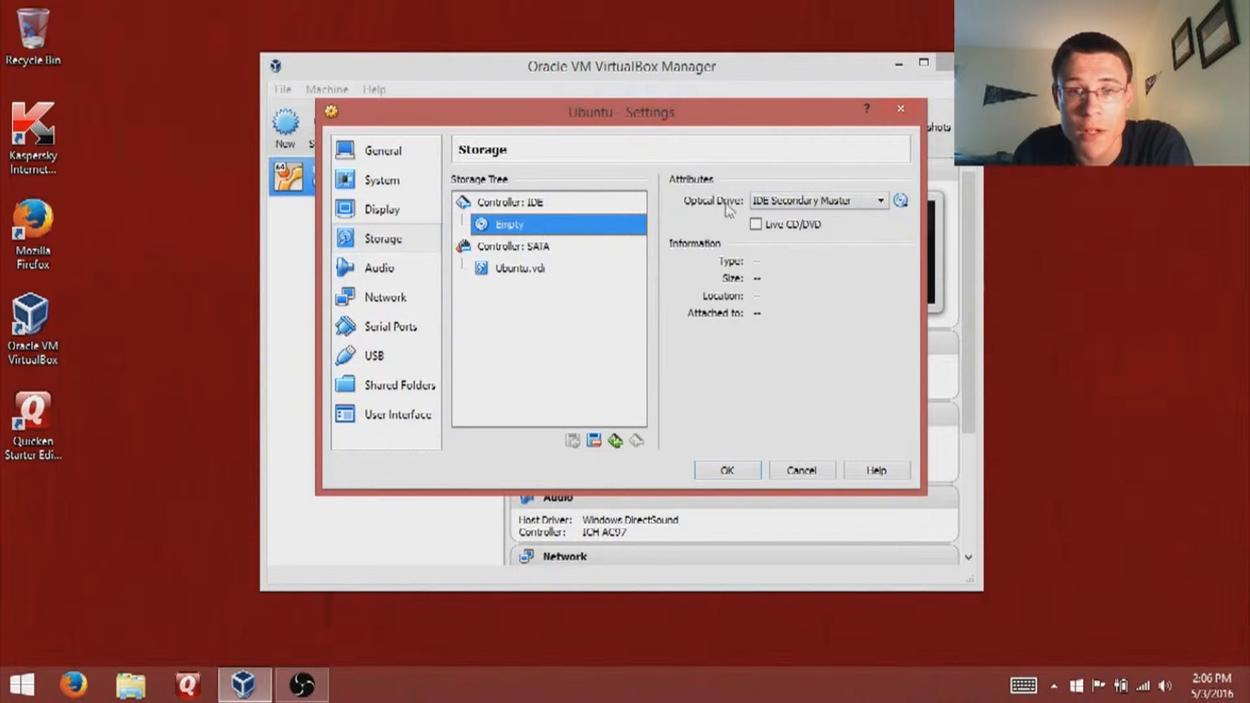
pyautogui.click(903, 201)
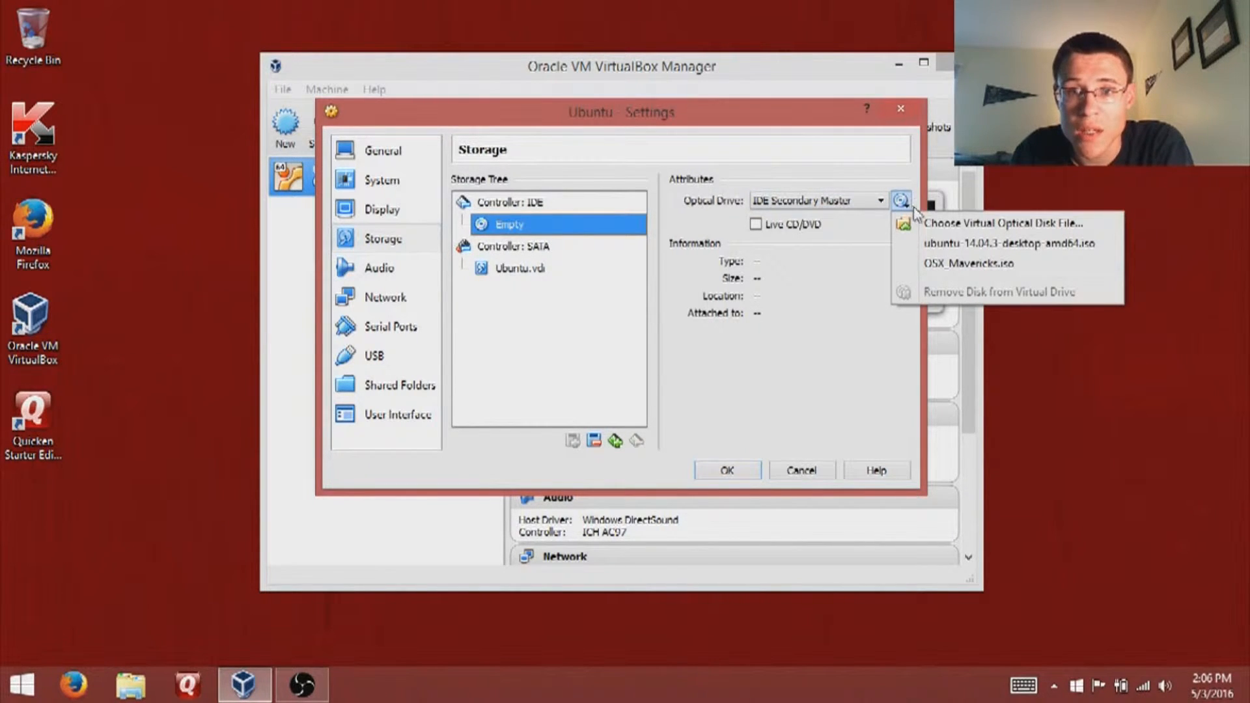
pyautogui.click(999, 243)
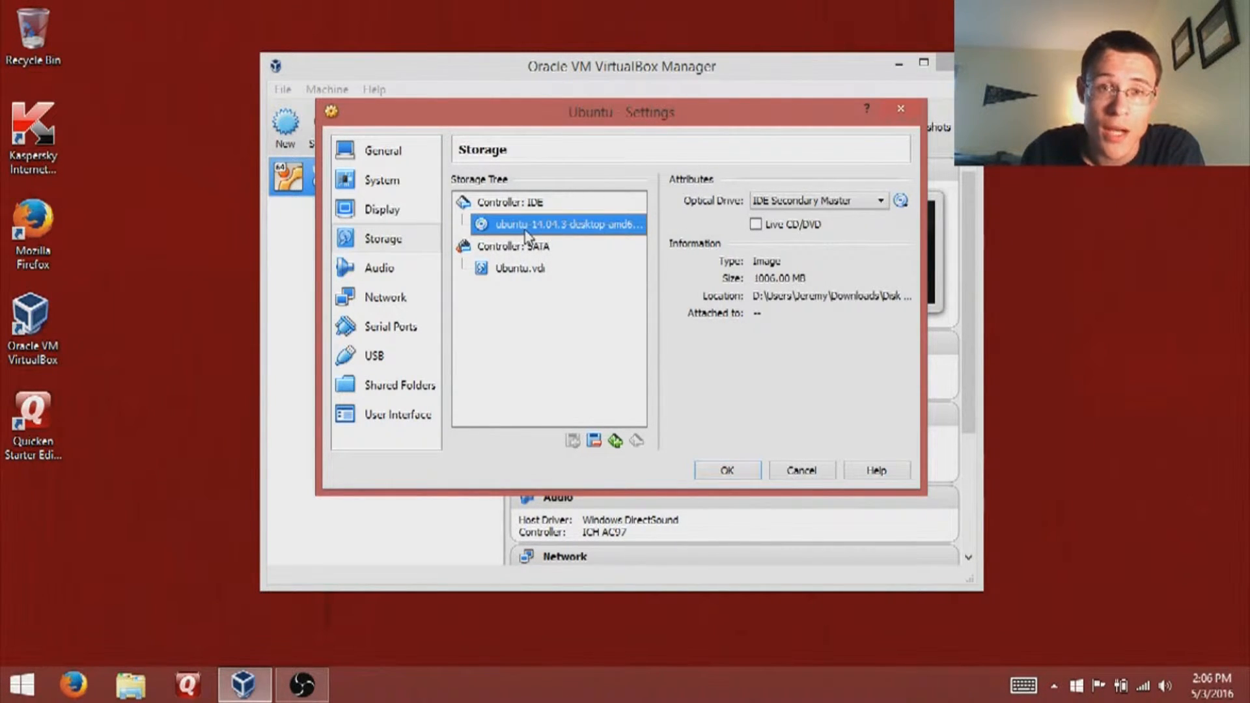
pyautogui.click(386, 287)
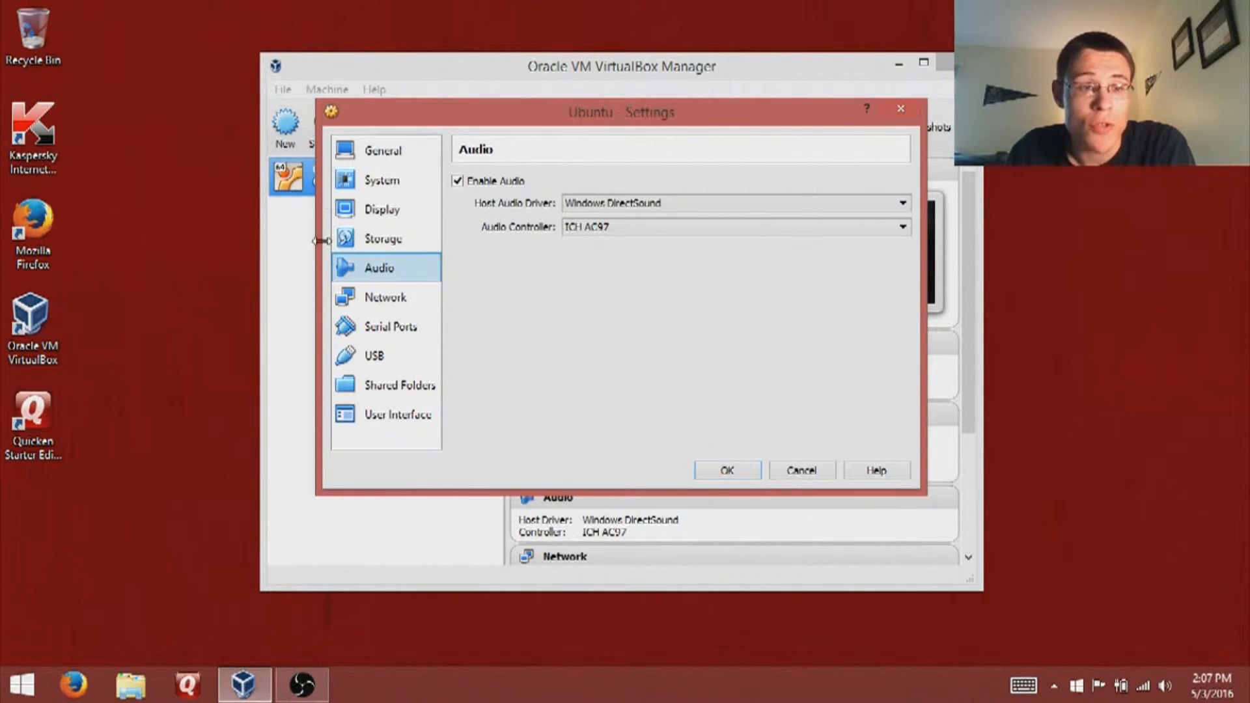
# - Review Network, Serial Ports, USB and Shared Folders without adding a share, ending on User Interface
pyautogui.click(370, 301)
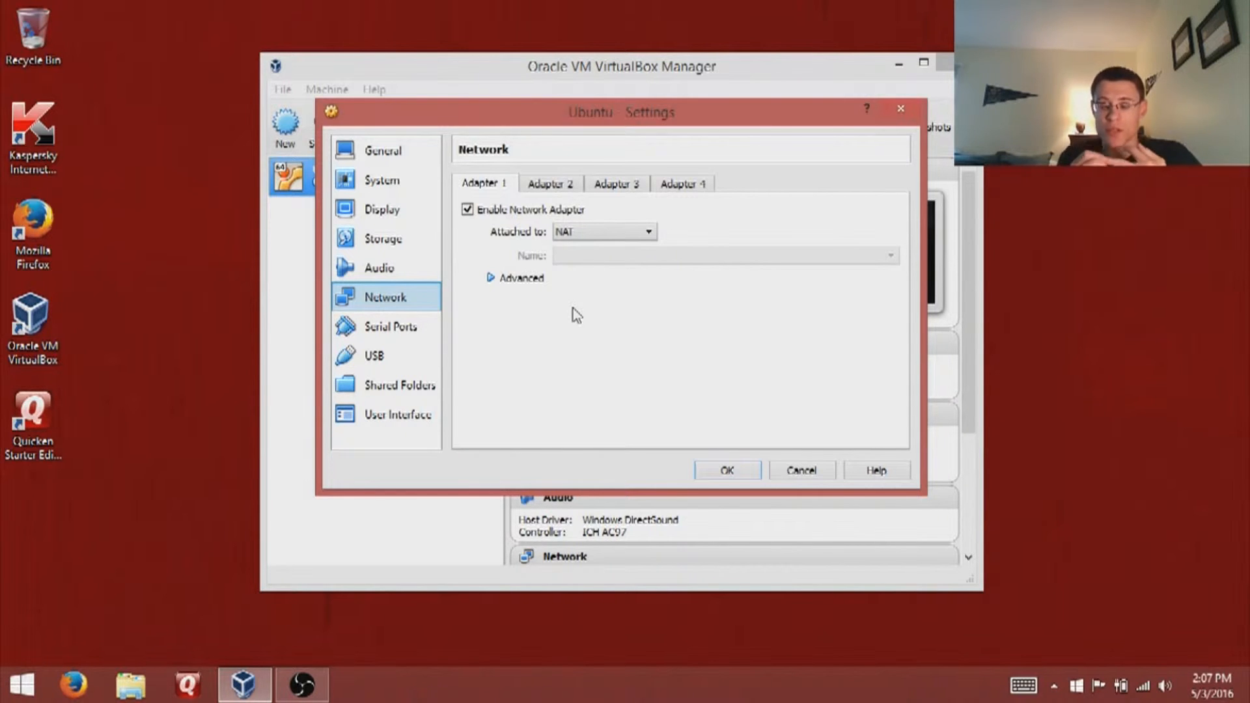
pyautogui.click(399, 329)
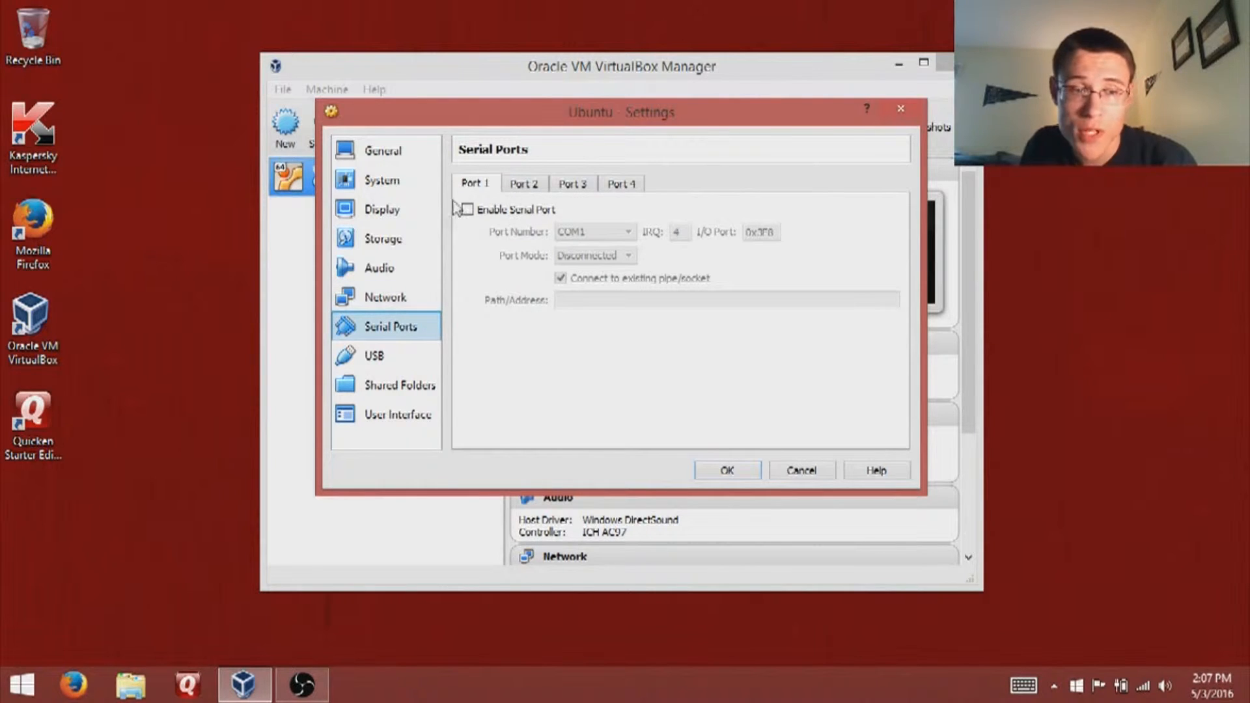
pyautogui.click(417, 354)
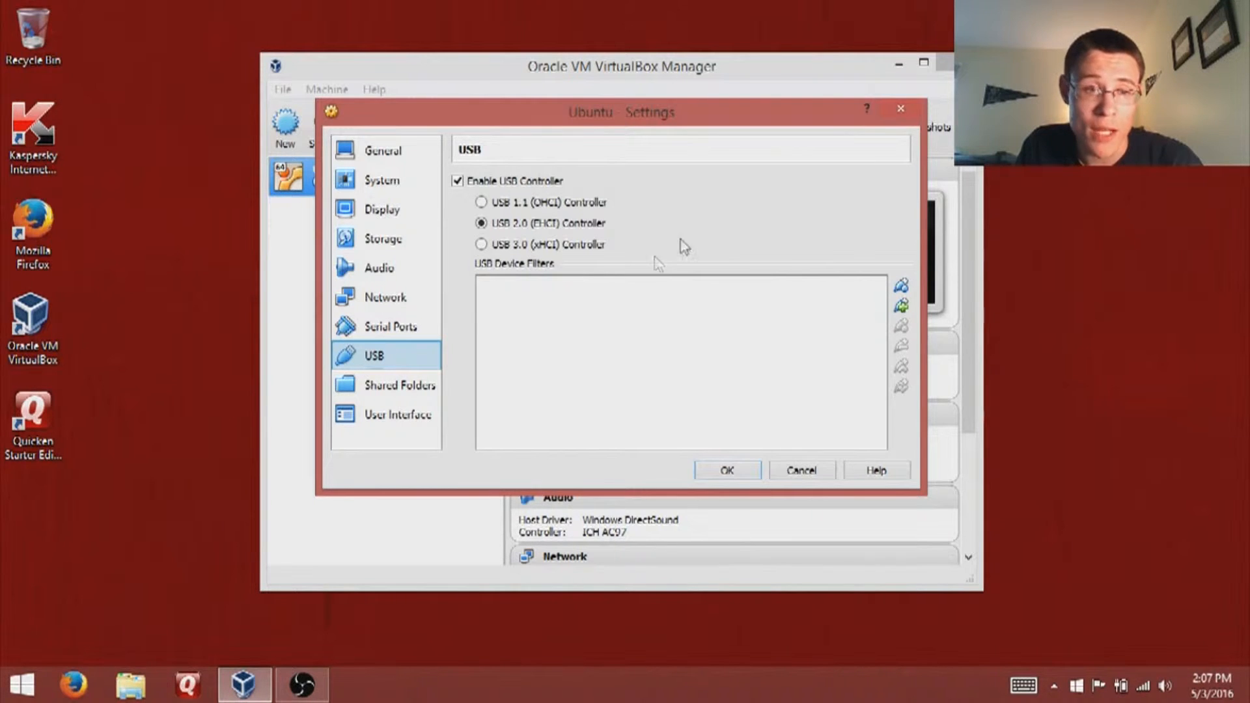
pyautogui.click(375, 386)
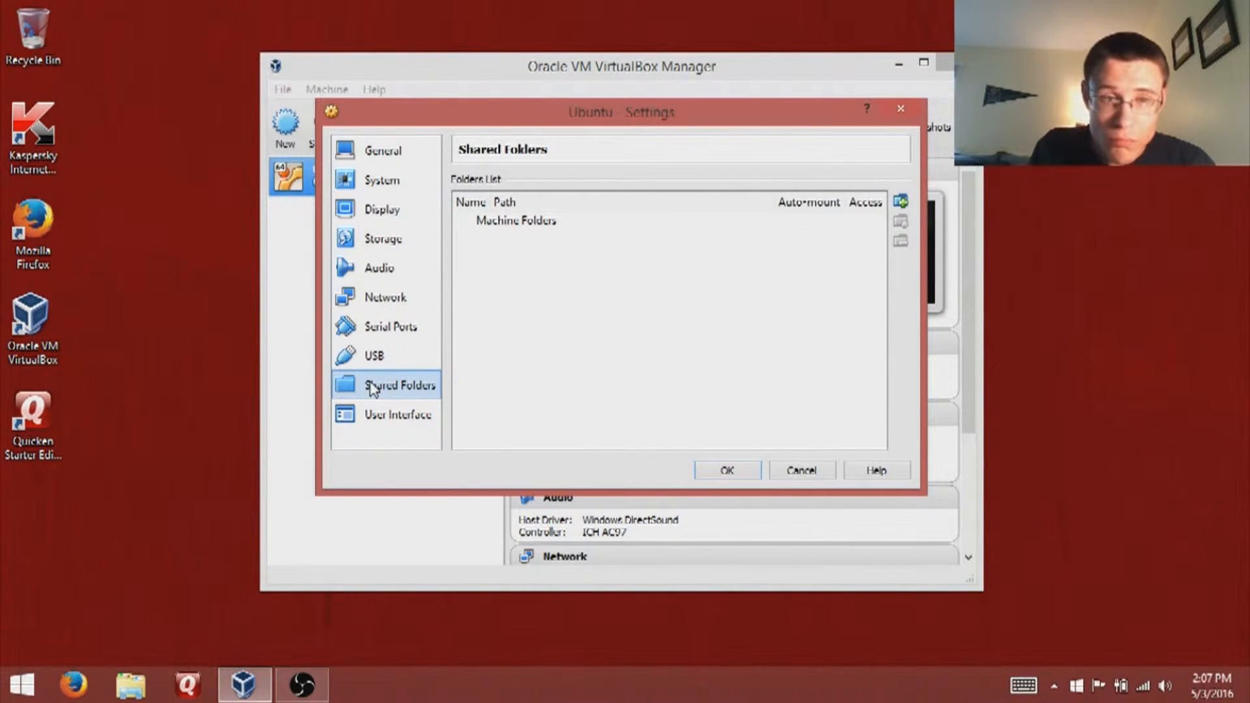
pyautogui.click(368, 357)
pyautogui.click(380, 384)
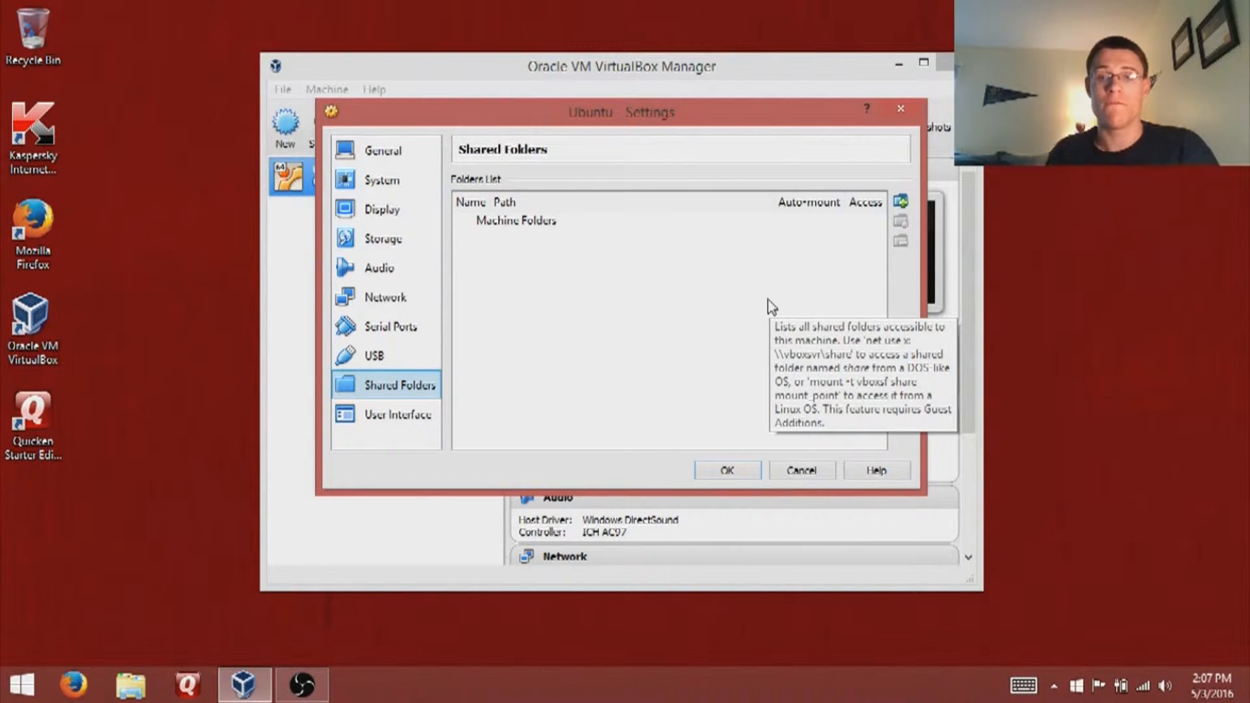
pyautogui.click(901, 202)
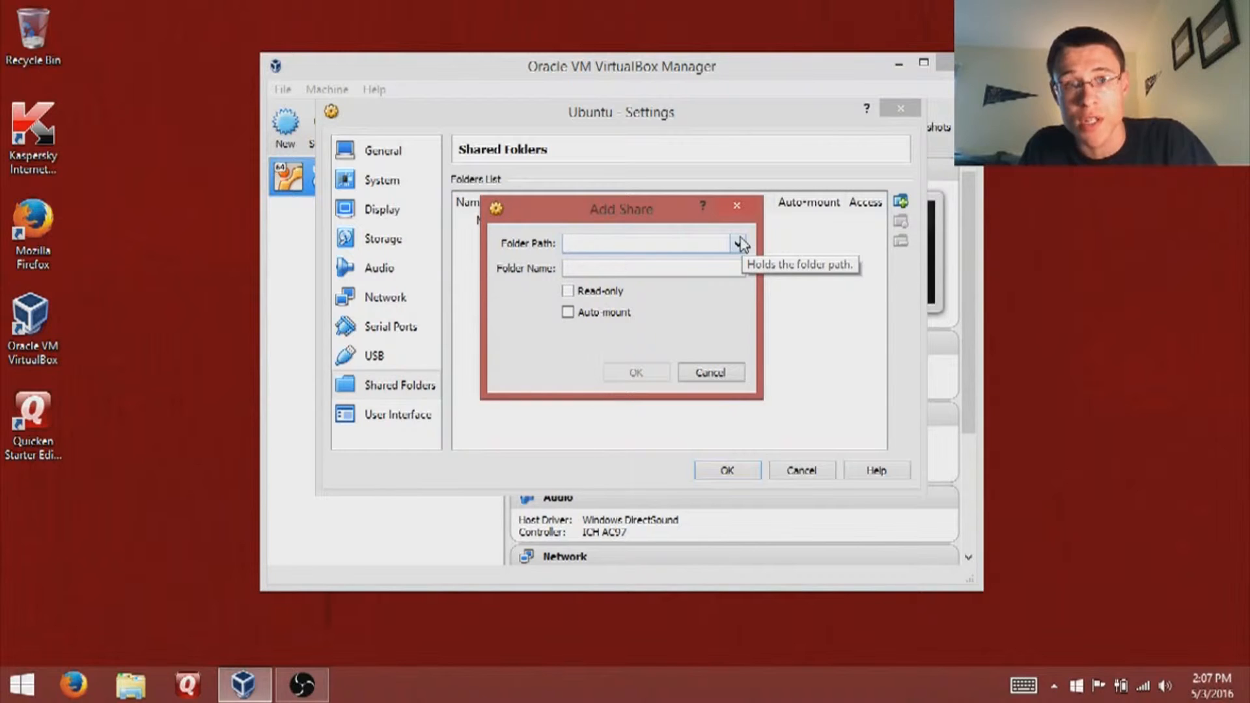
pyautogui.click(716, 372)
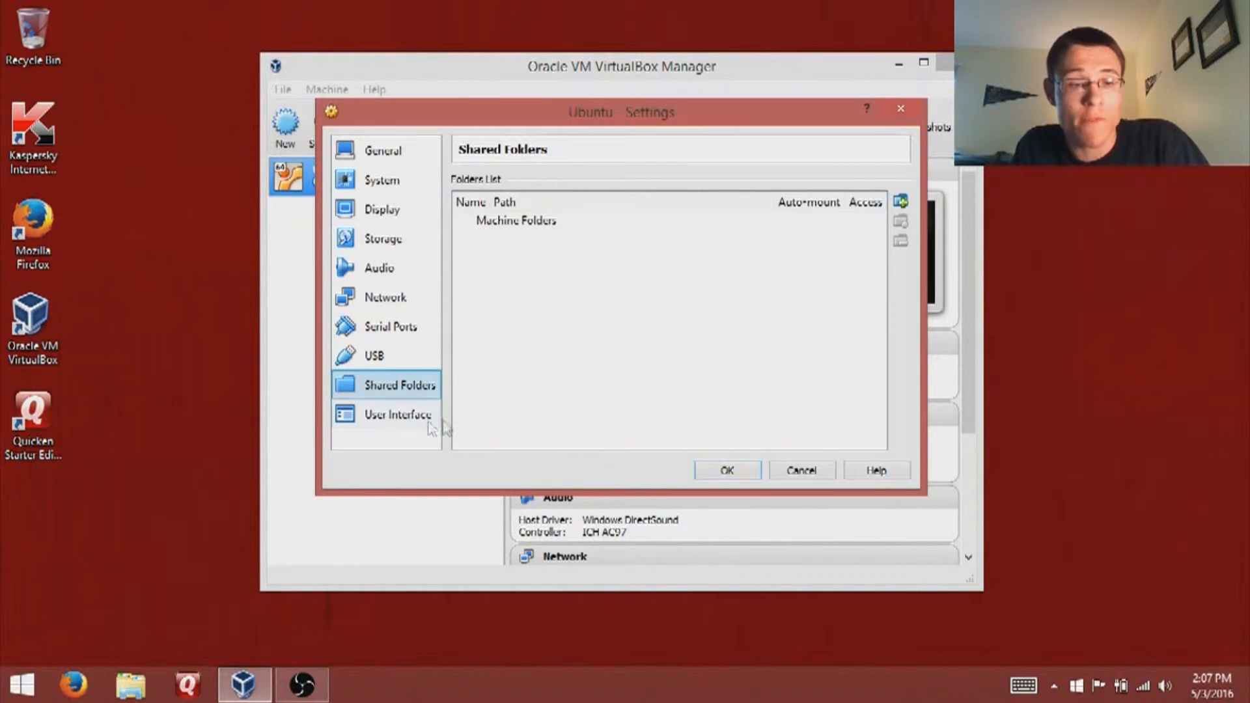
pyautogui.click(394, 420)
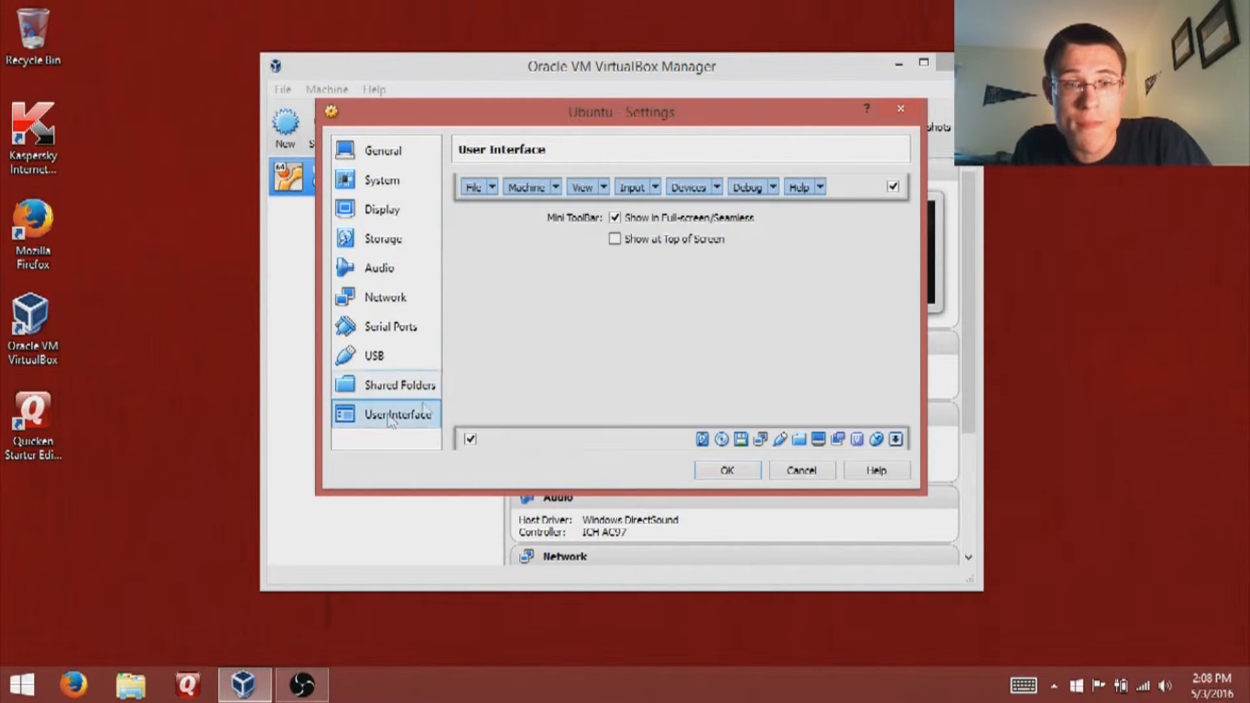
# - Uncheck the Mini ToolBar's 'Show in Full-screen/Seamless', save with OK, and start the Ubuntu VM
pyautogui.click(615, 218)
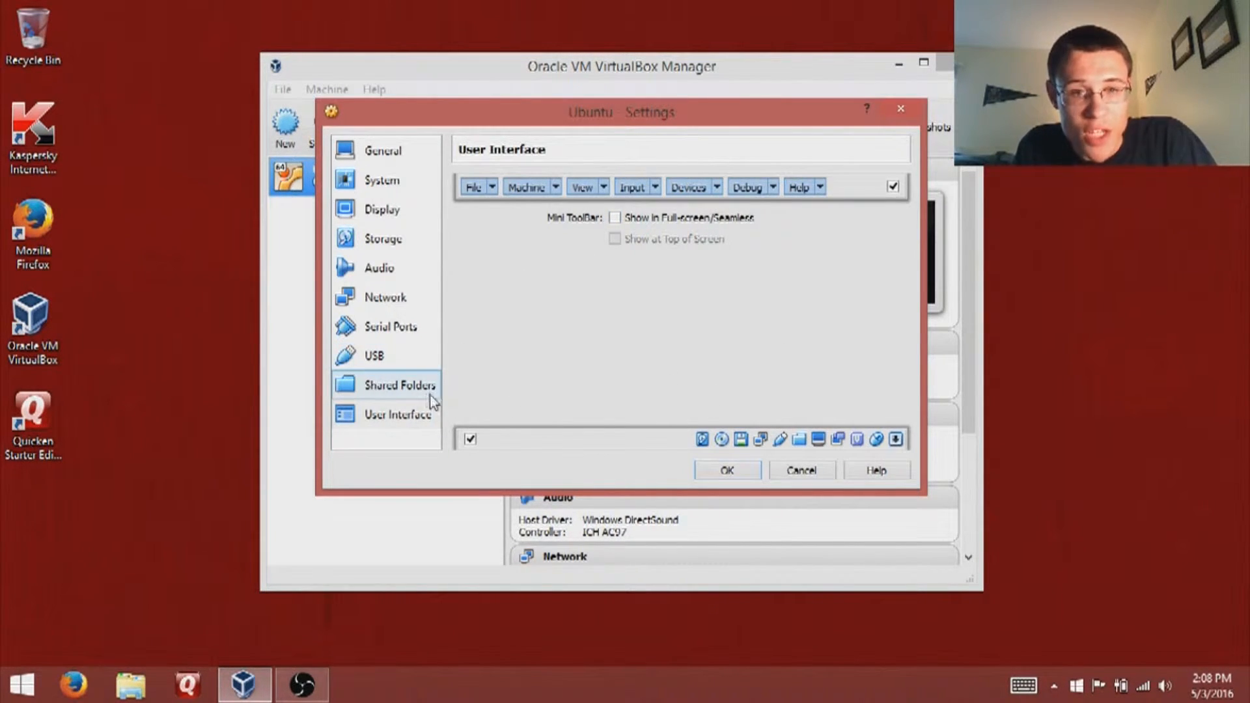
pyautogui.click(723, 471)
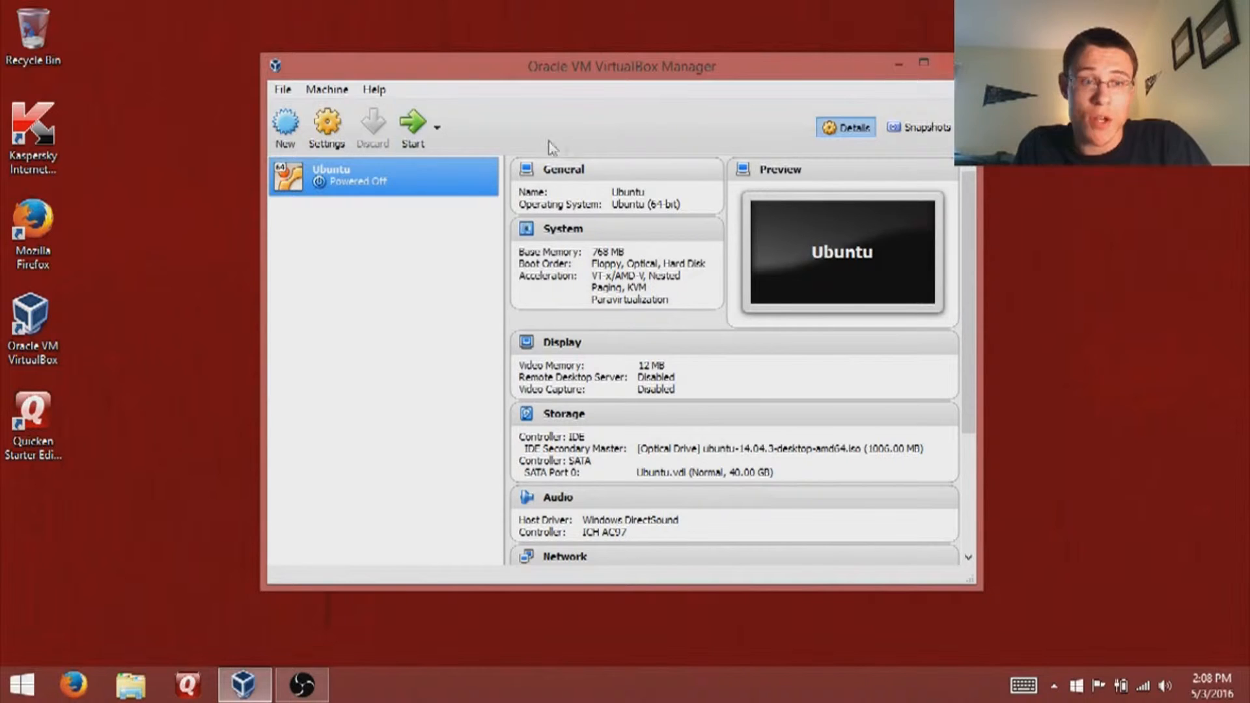
pyautogui.click(416, 143)
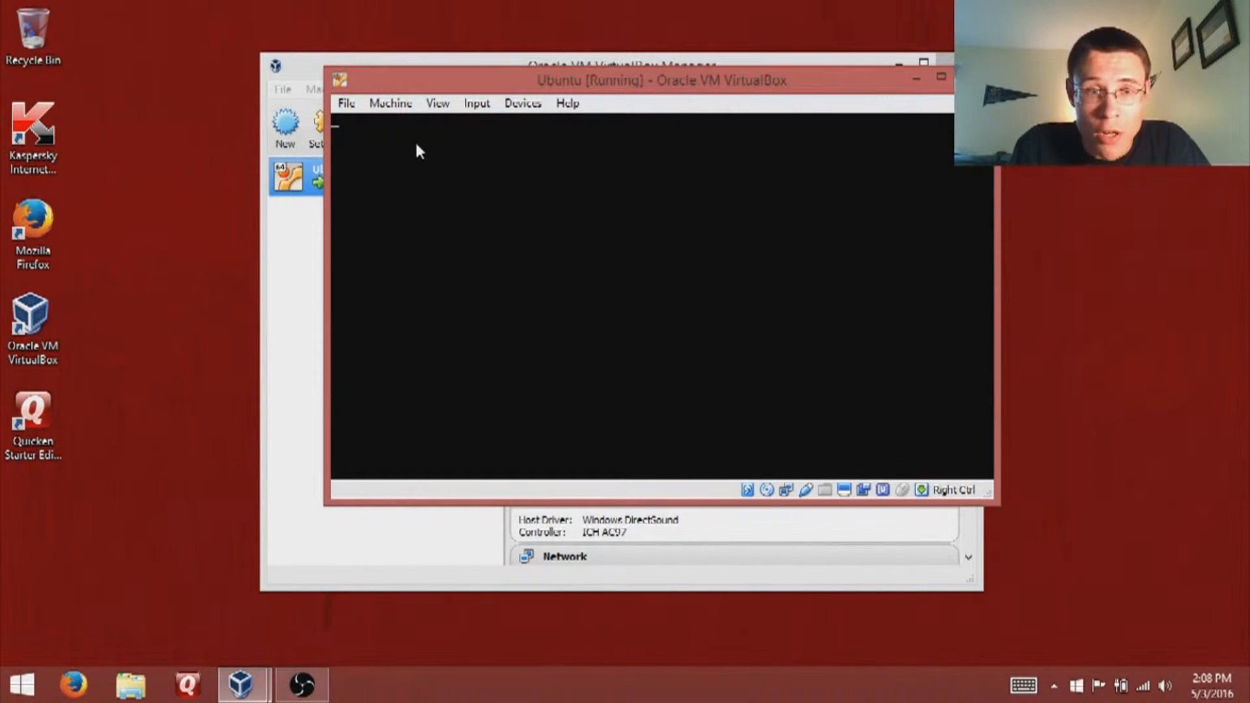
# - Switch the Ubuntu VM window to scaled mode with Host+C and drag it larger while it boots
pyautogui.press('Control_R+c')
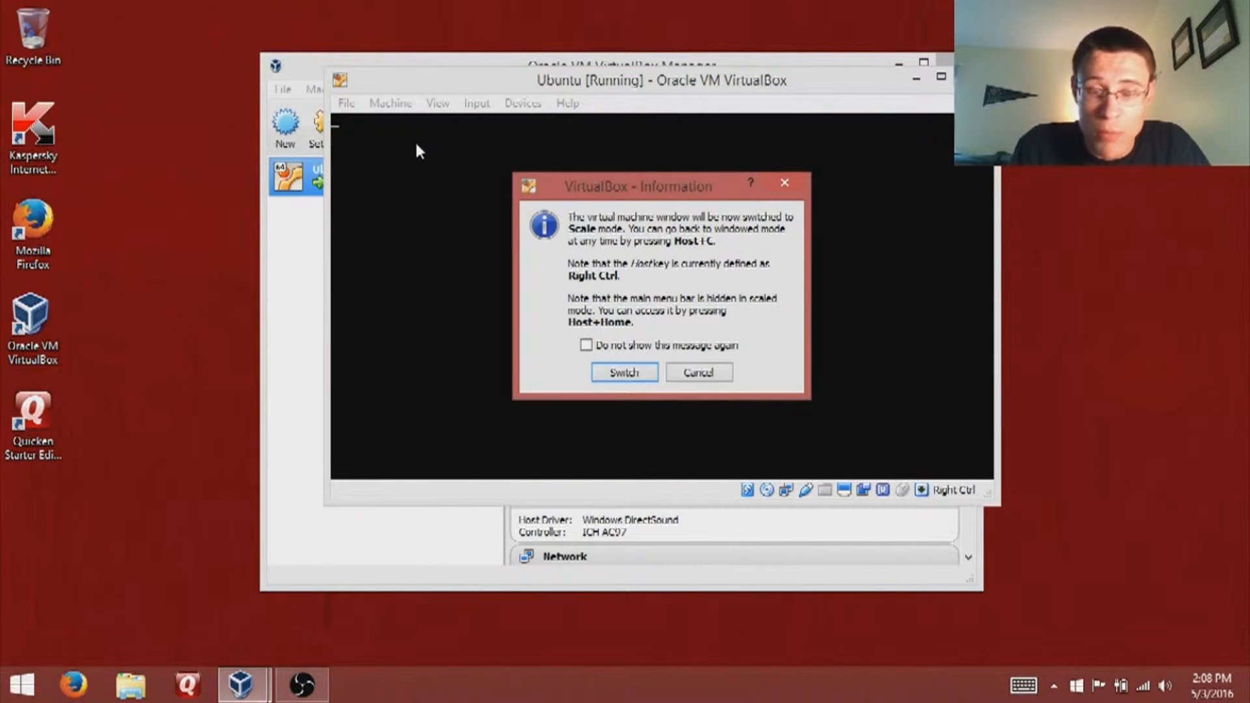
pyautogui.press('Return')
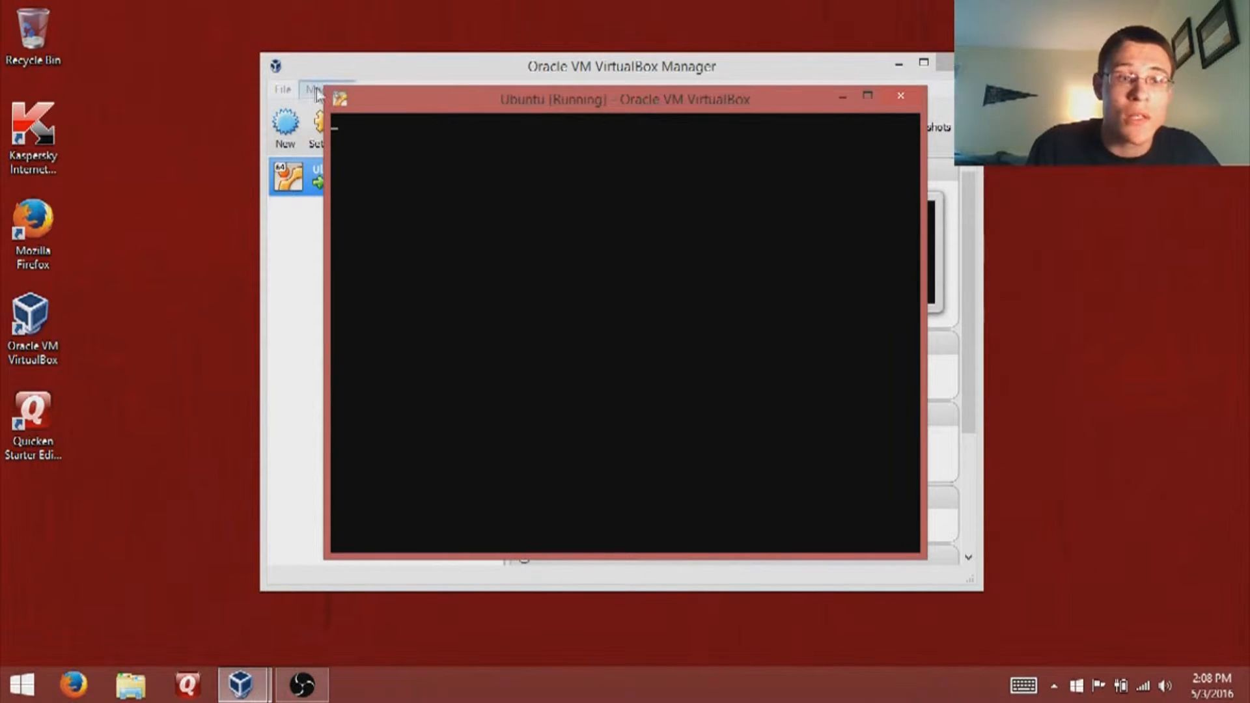
pyautogui.moveTo(327, 87); pyautogui.dragTo(313, 251)
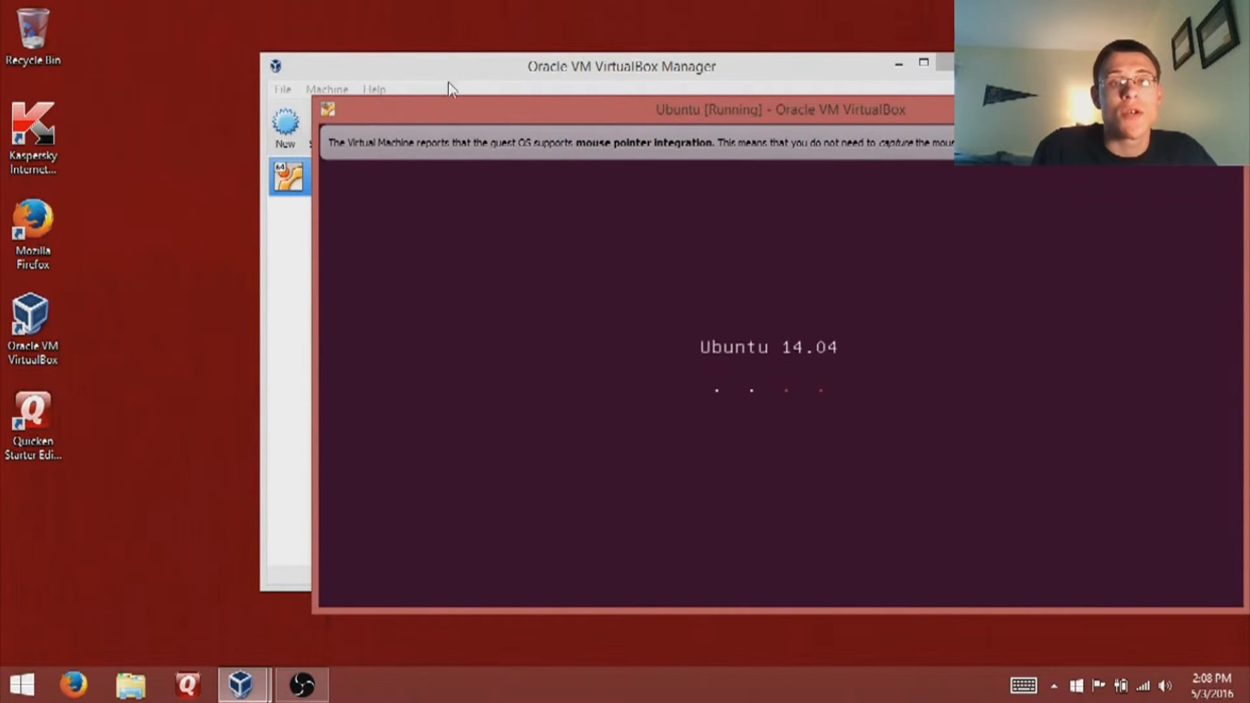
# - Move the VM window up and left, maximize it, then restore it to a smaller size
pyautogui.moveTo(435, 112); pyautogui.dragTo(262, 60)
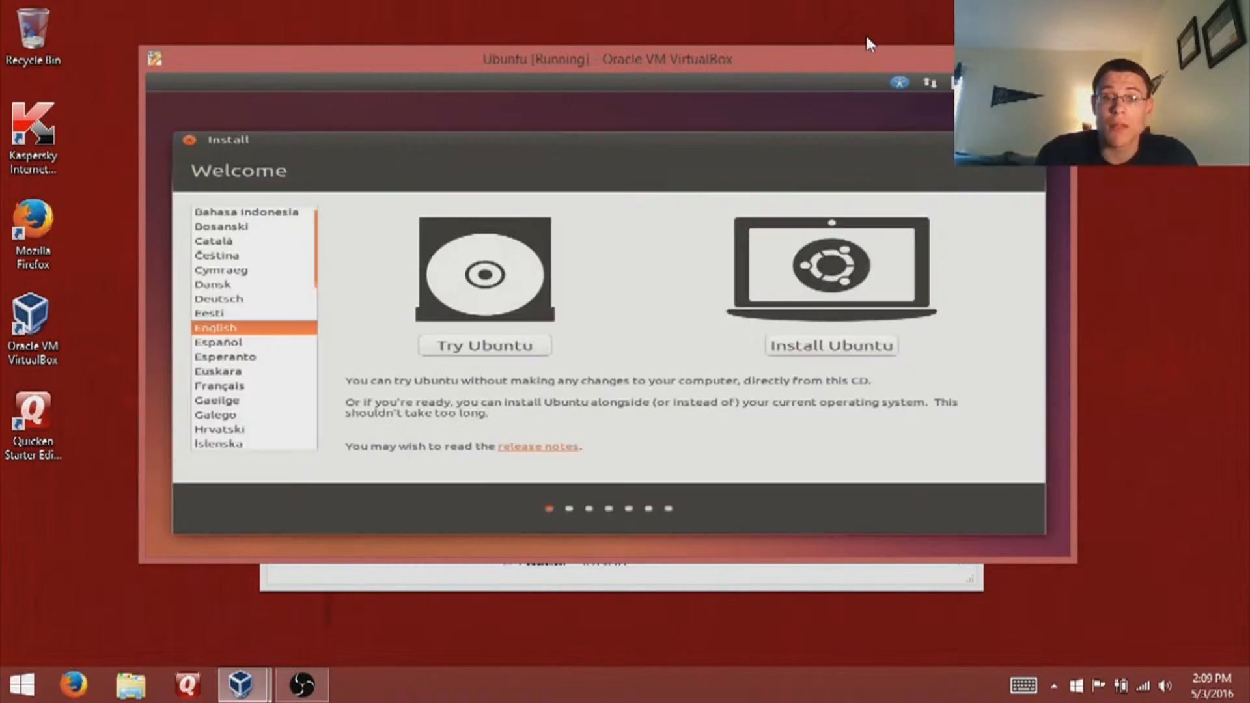
pyautogui.moveTo(809, 46); pyautogui.dragTo(802, 2)
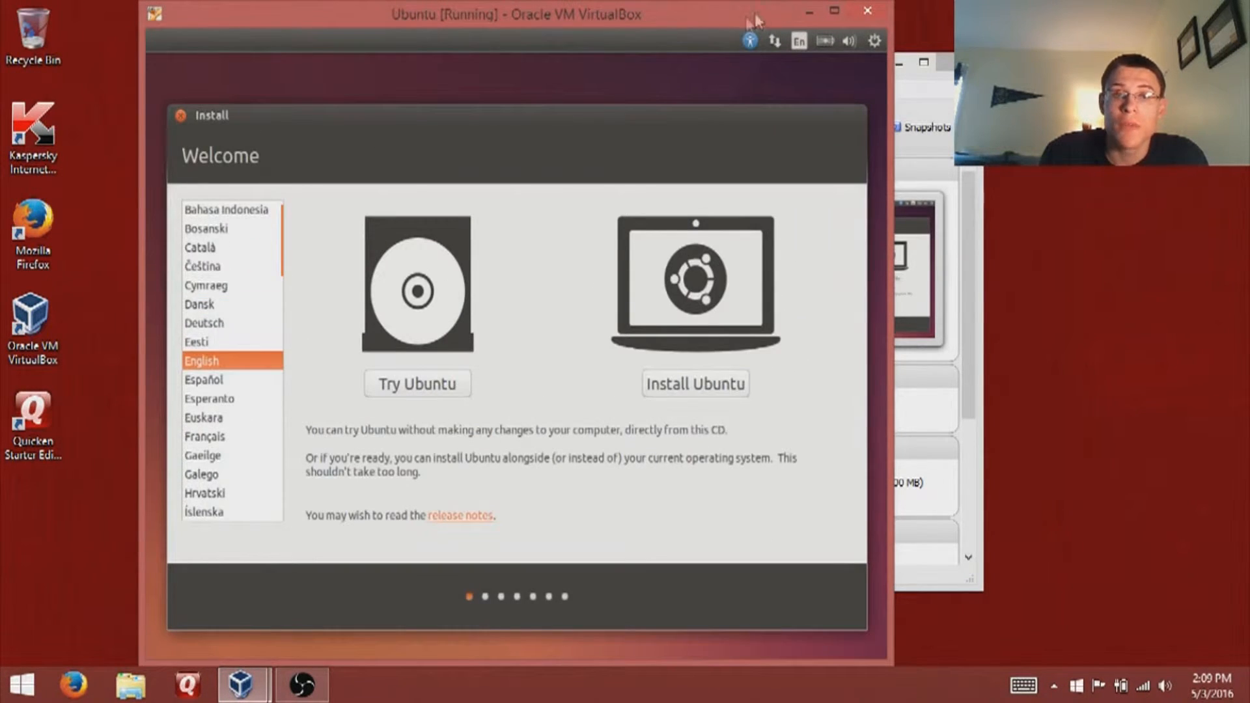
pyautogui.moveTo(729, 14); pyautogui.dragTo(918, 6)
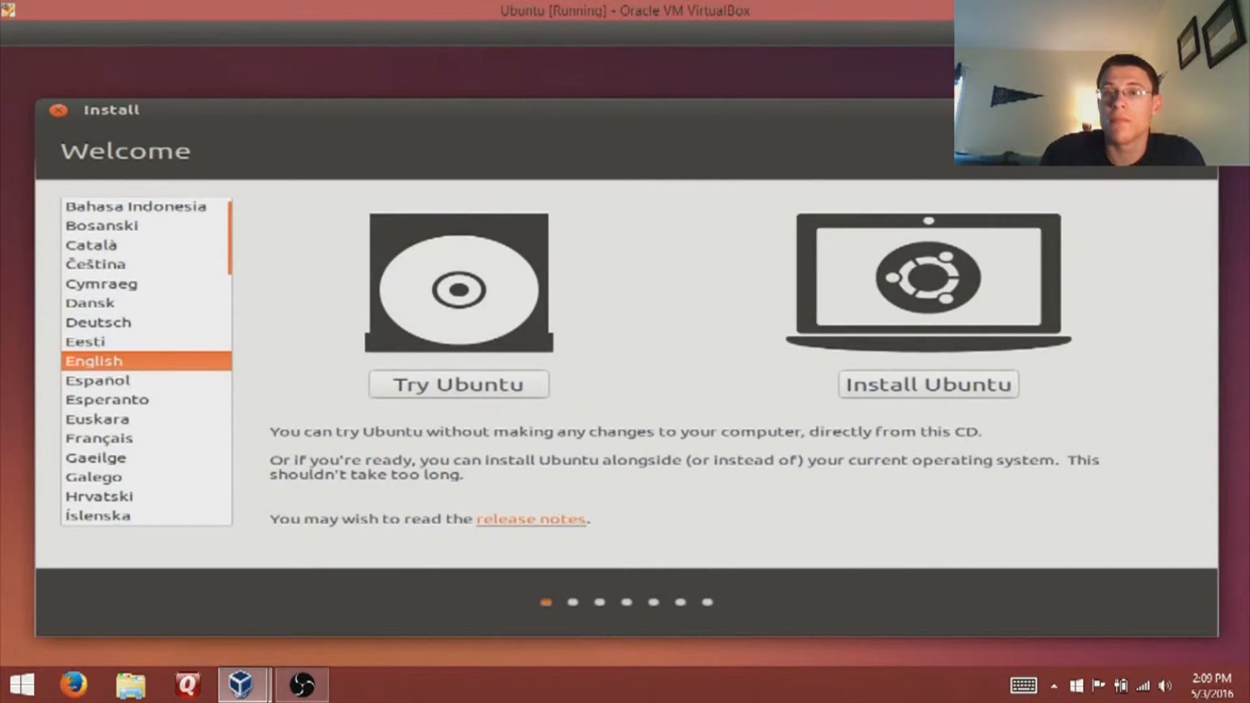
pyautogui.moveTo(959, 10); pyautogui.dragTo(815, 53)
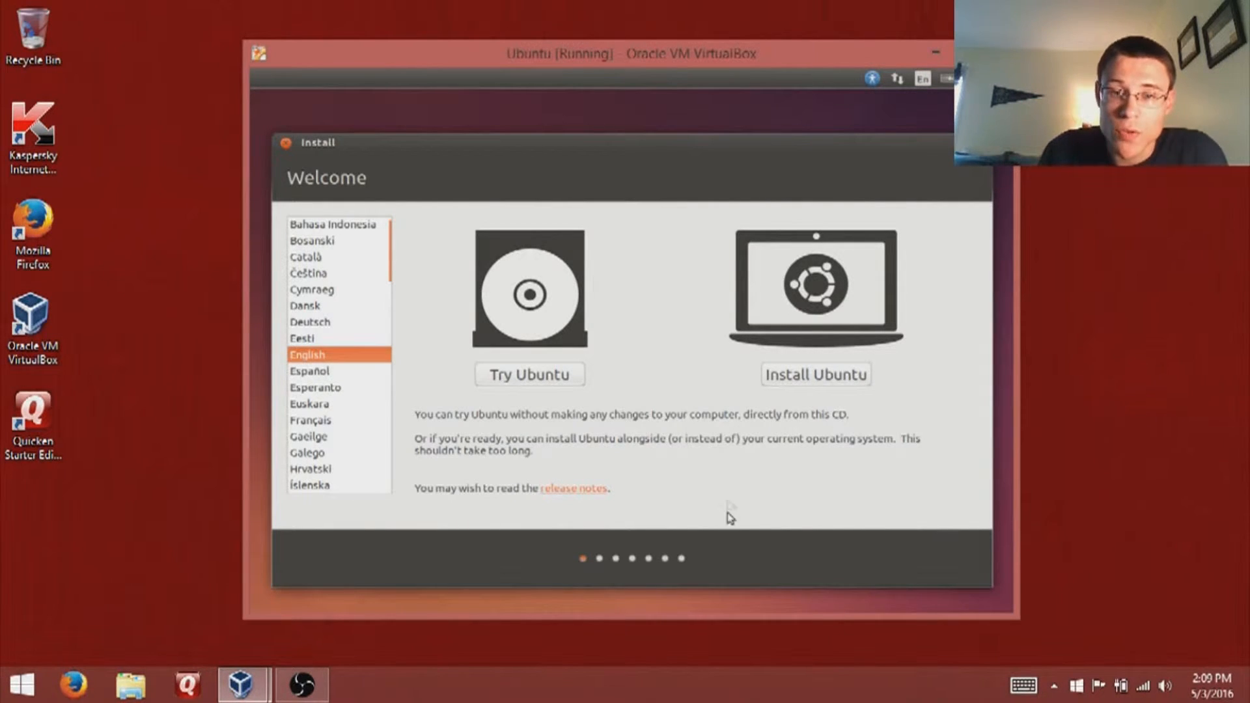
# - Choose Install Ubuntu and dismiss the full-screen prompt, keeping the VM in a normal window
pyautogui.click(803, 376)
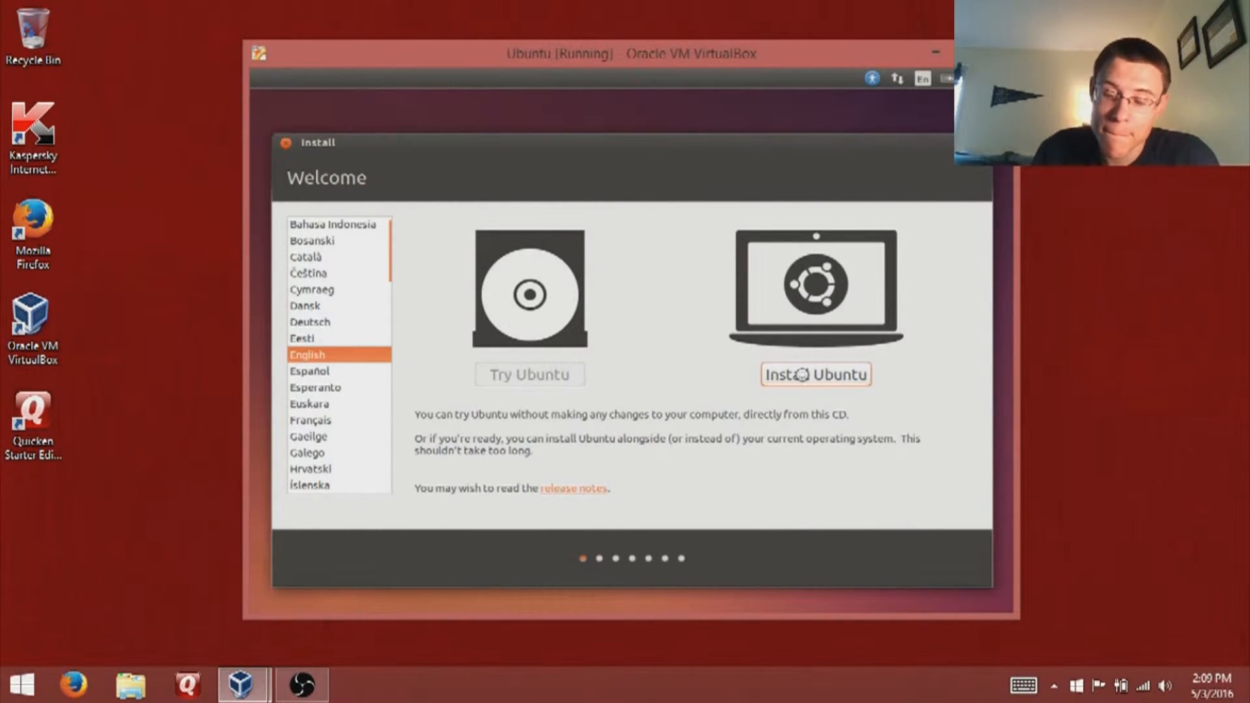
pyautogui.hotkey('ctrl', 'f')
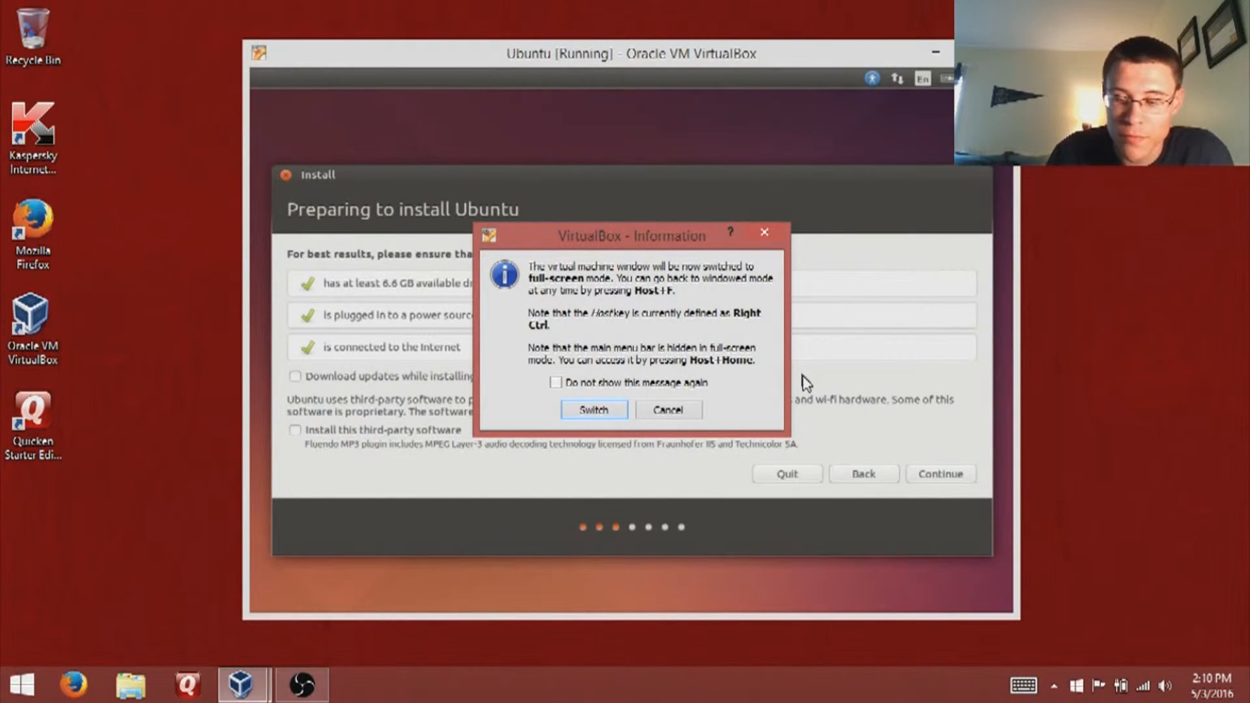
pyautogui.press('Return')
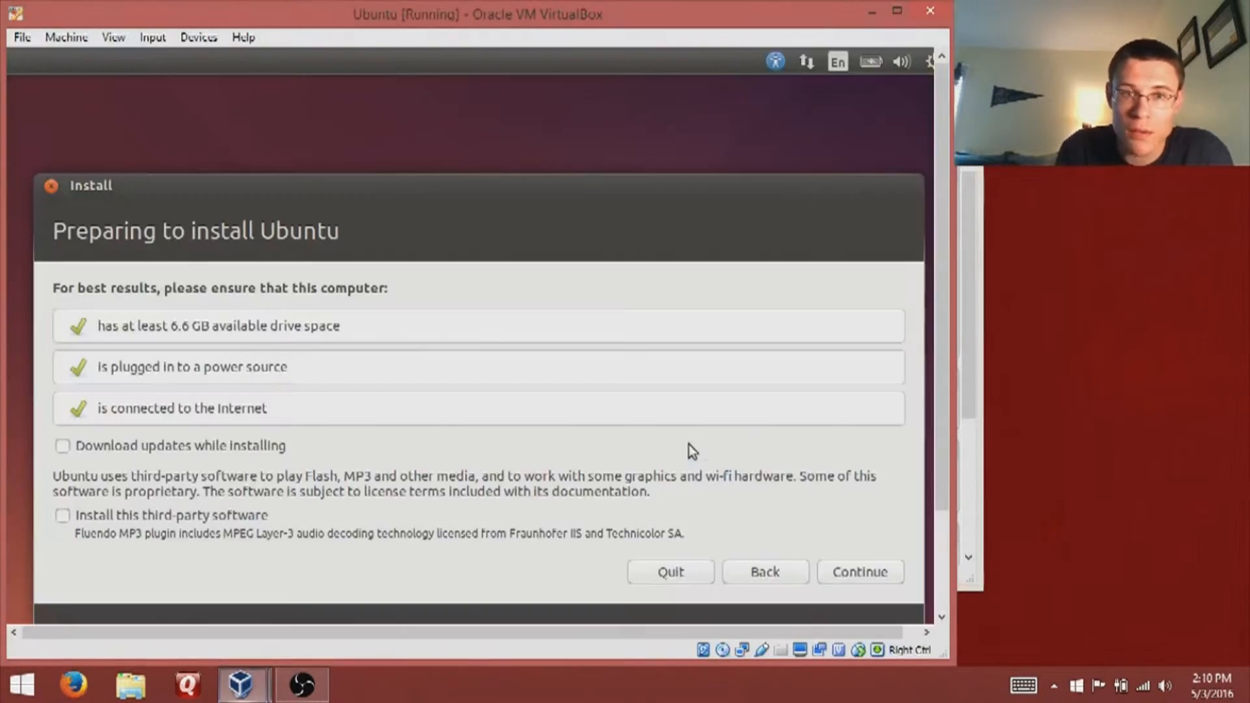
# - Move the VM window right and tick 'Download updates while installing'
pyautogui.moveTo(814, 20); pyautogui.dragTo(955, 21)
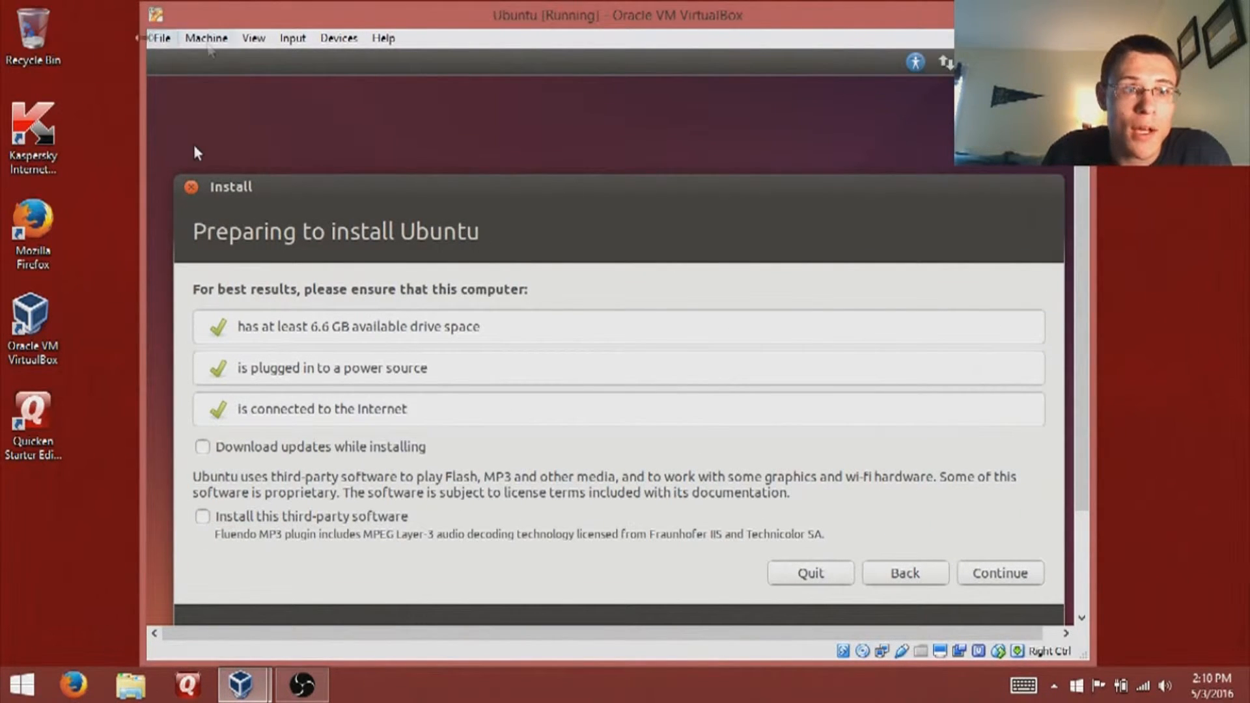
pyautogui.click(254, 38)
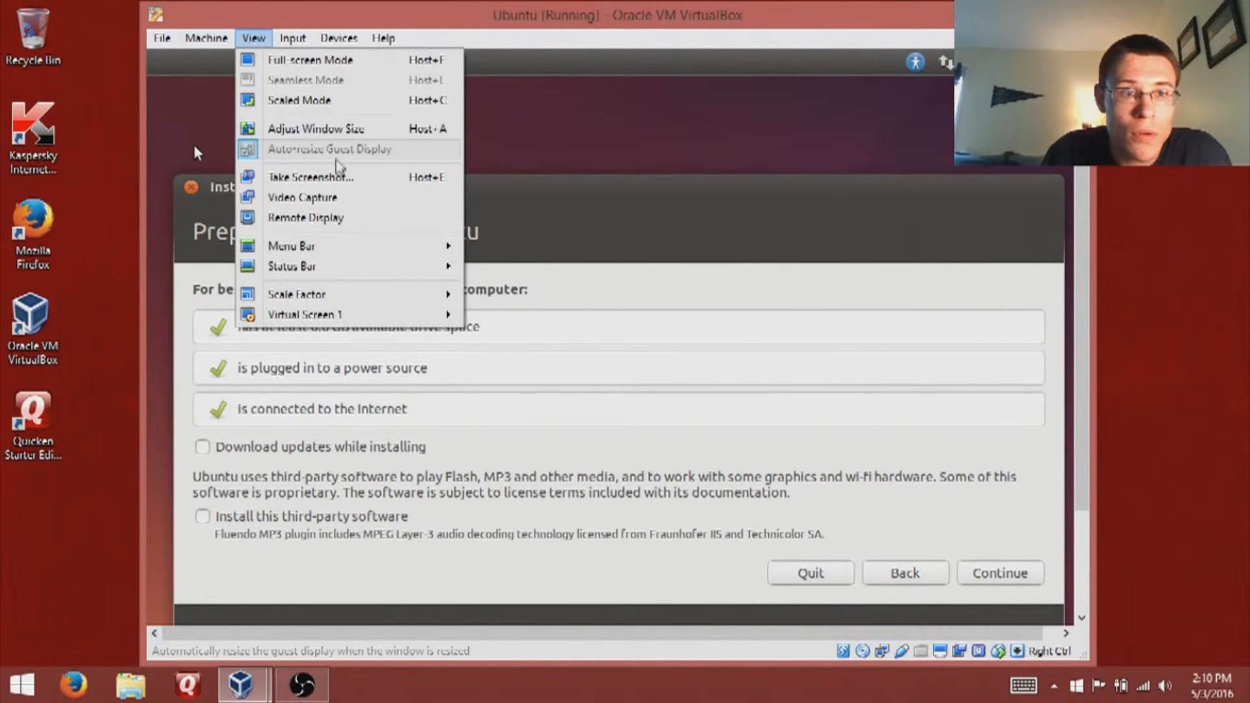
pyautogui.click(750, 14)
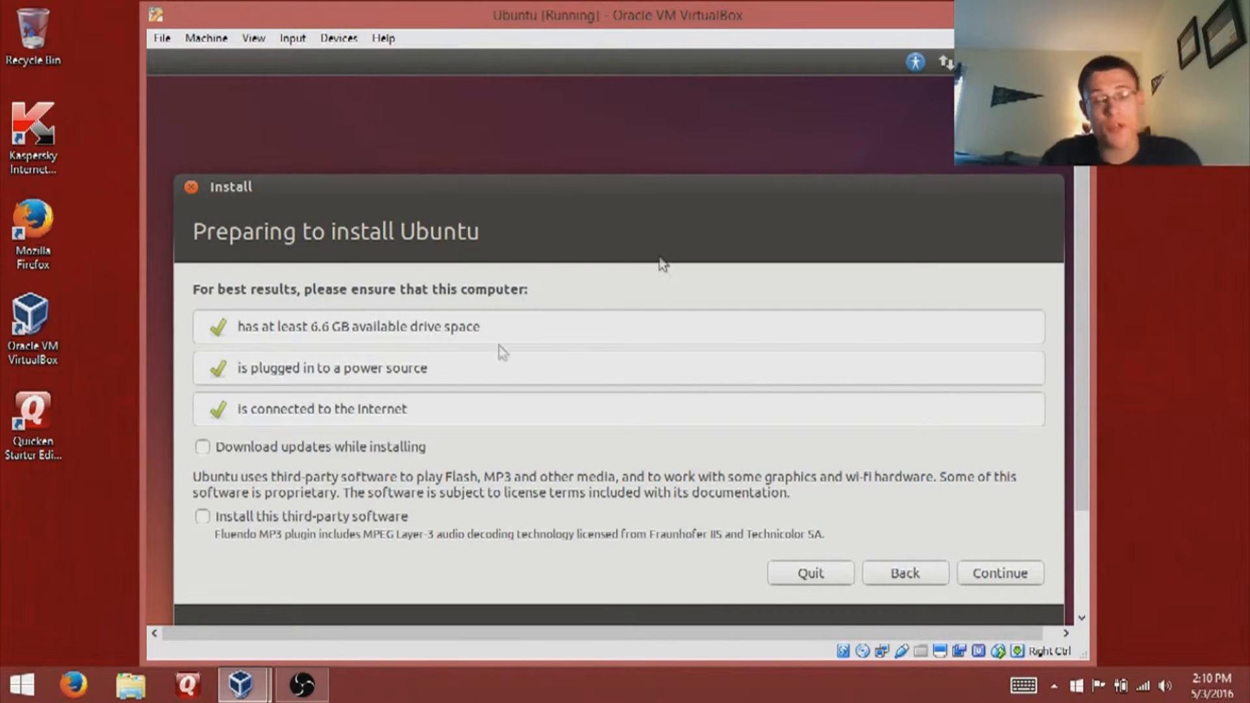
pyautogui.scroll(-2, 1081, 185)
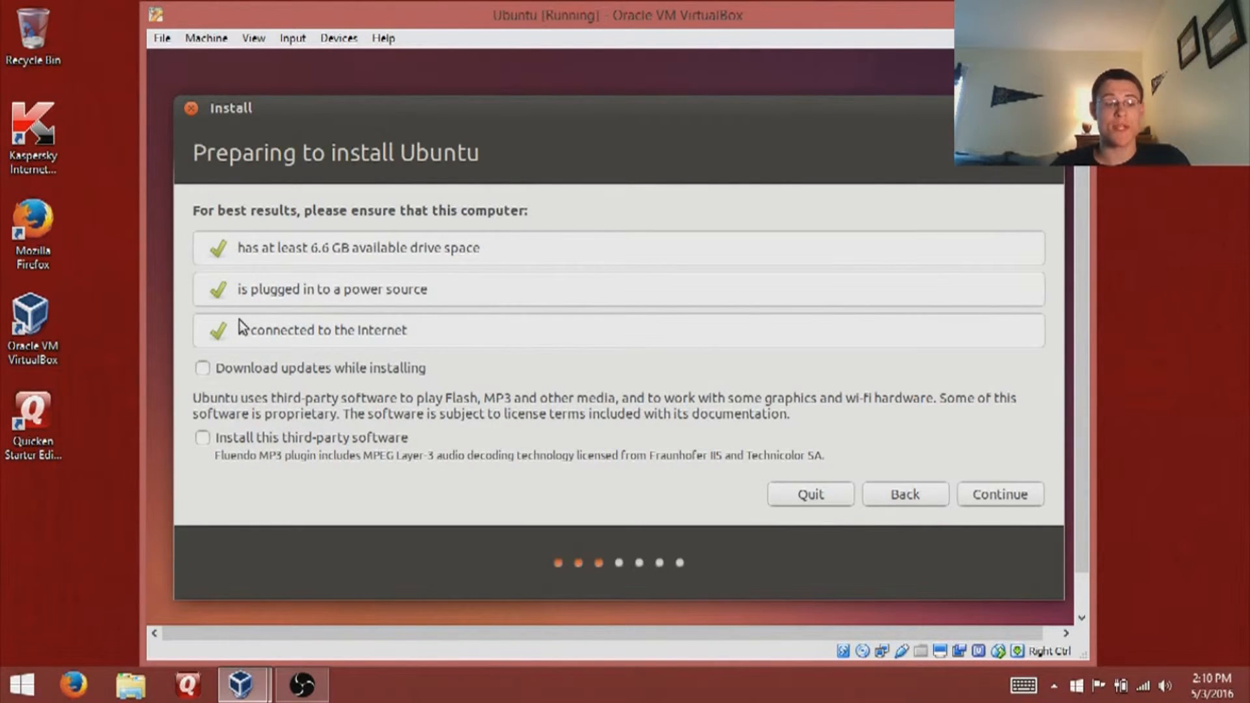
pyautogui.click(260, 367)
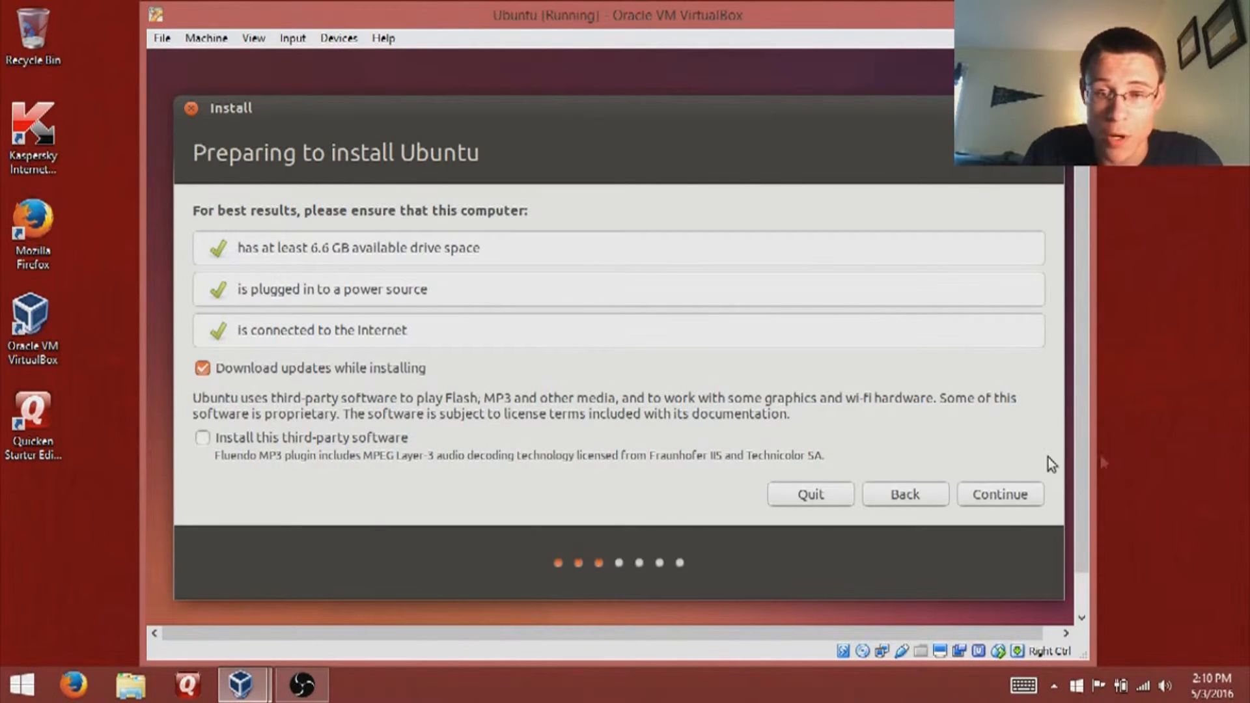
# - Keep 'Erase disk and install Ubuntu', choose Install Now, and move the confirmation dialog aside
pyautogui.click(975, 502)
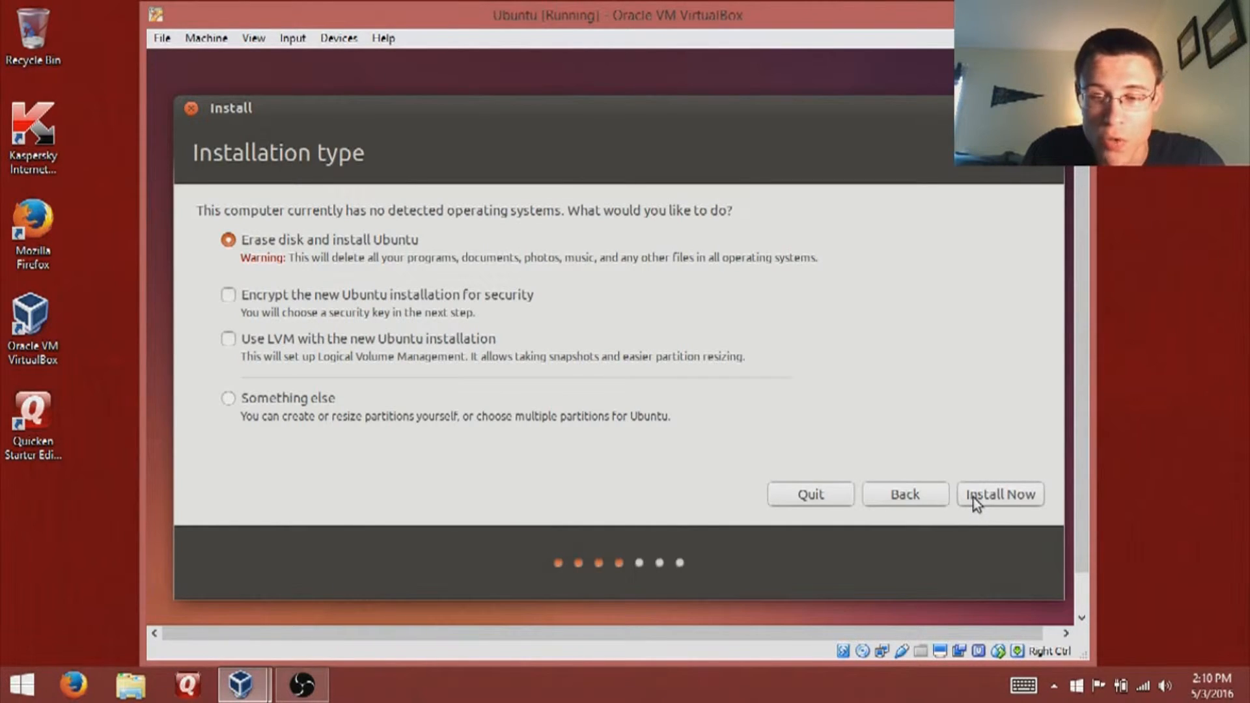
pyautogui.click(975, 498)
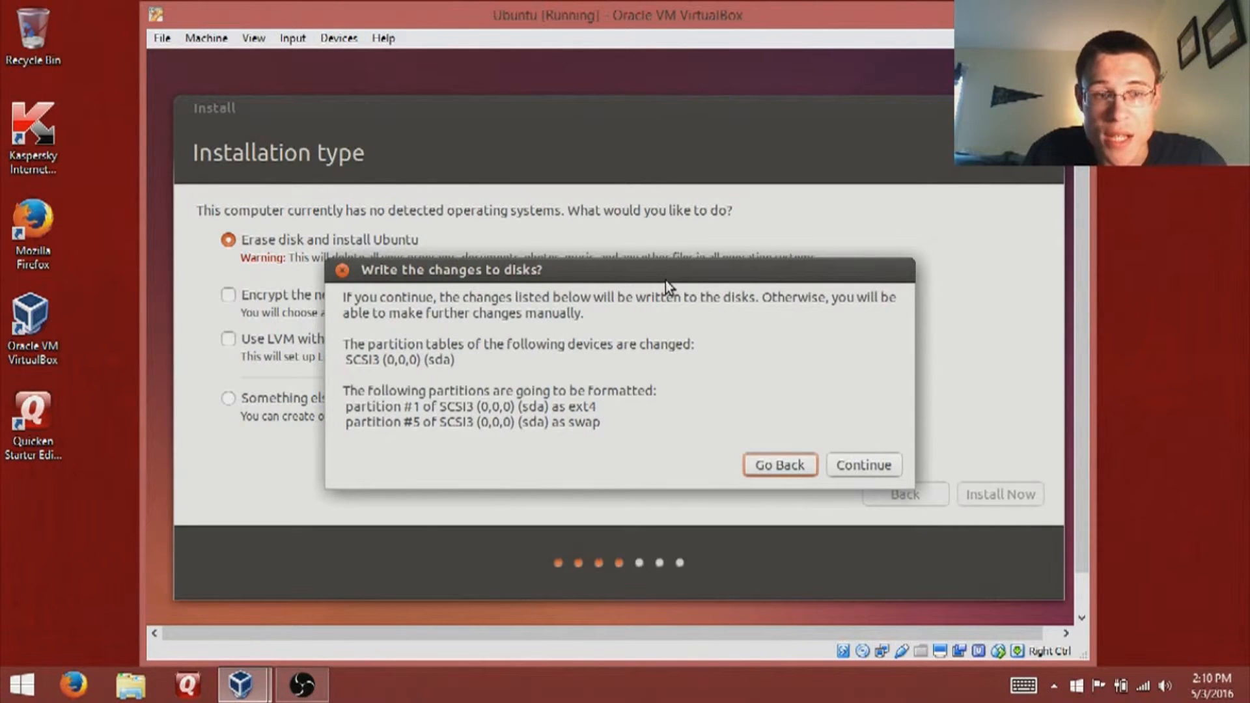
pyautogui.moveTo(665, 278); pyautogui.dragTo(632, 234)
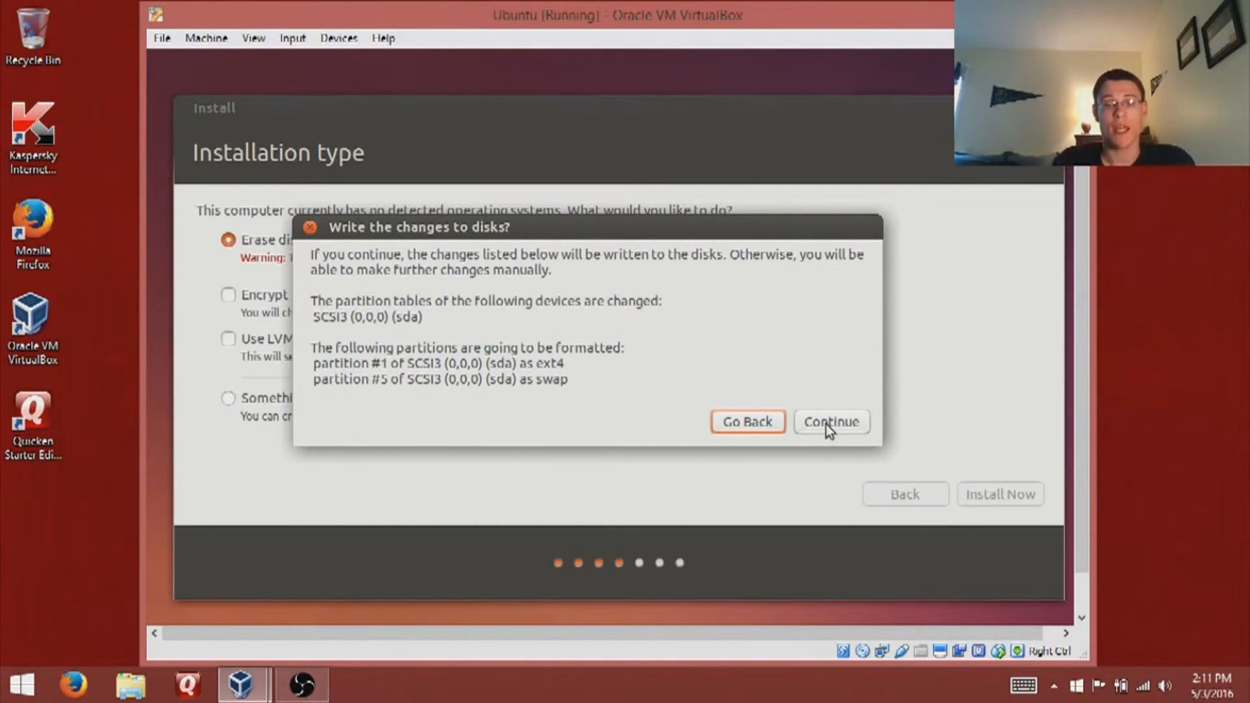
# - Confirm writing the partition changes, then accept New York and the English (US) keyboard layout
pyautogui.click(826, 424)
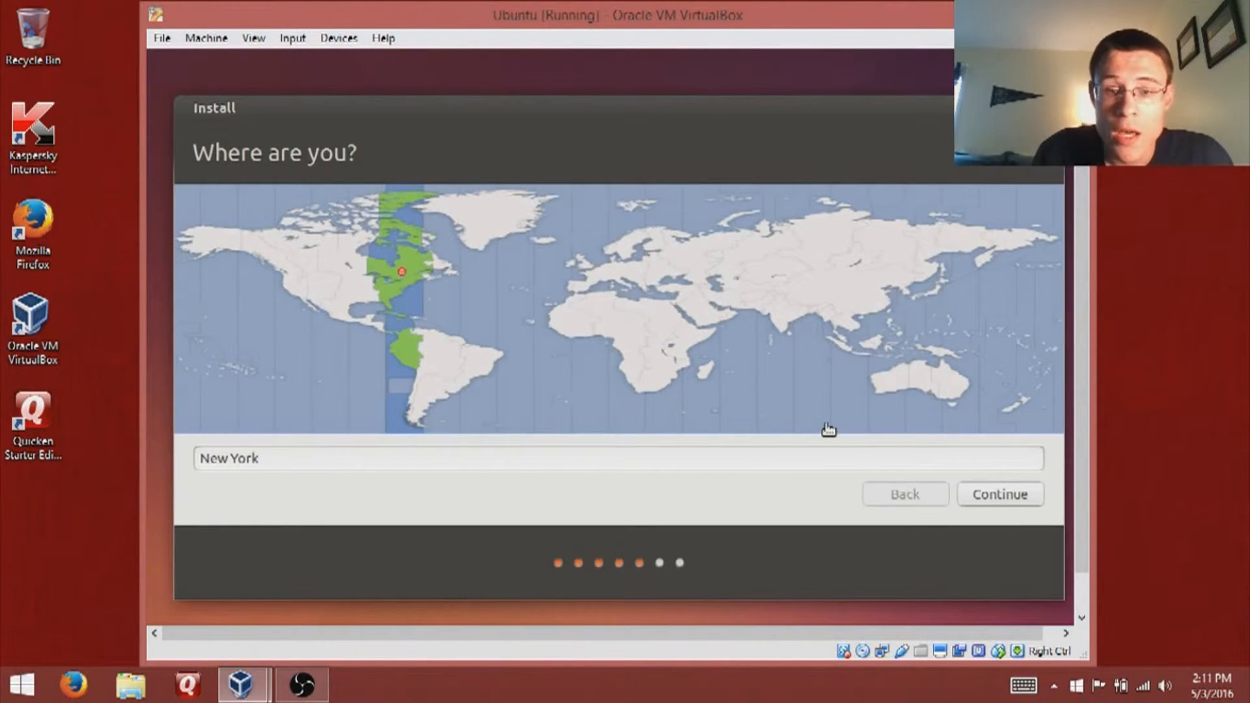
pyautogui.click(1025, 499)
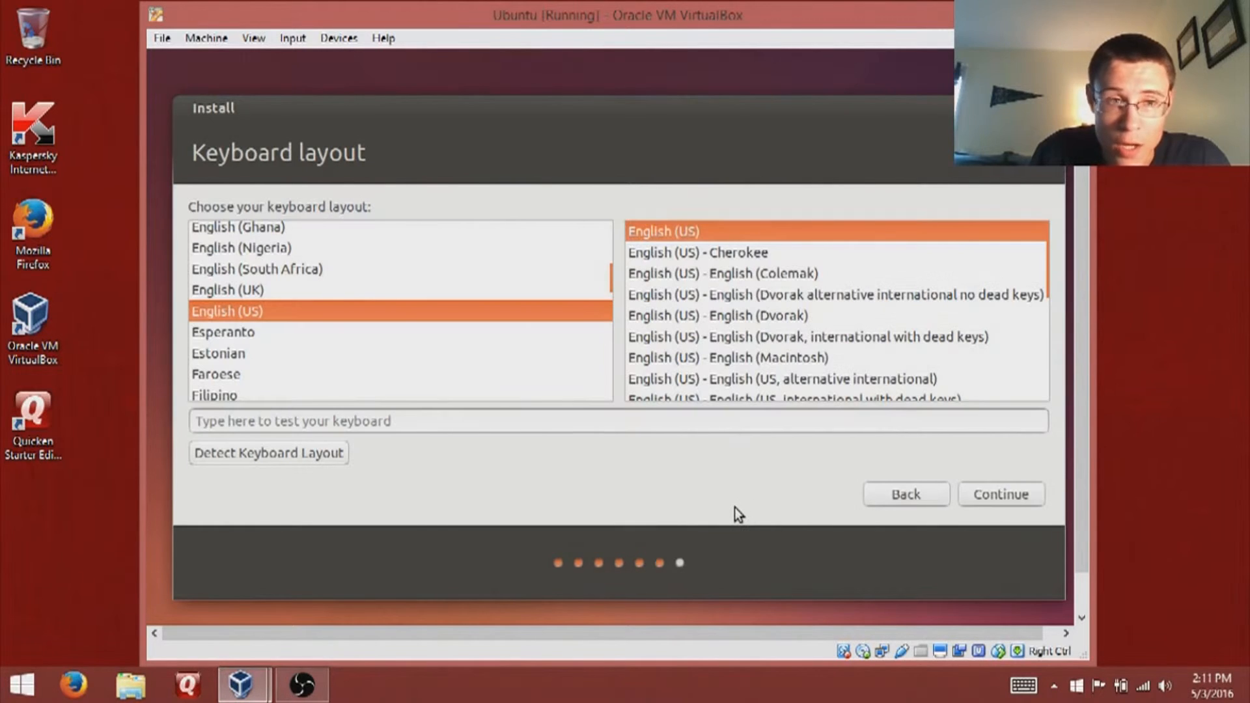
pyautogui.click(971, 498)
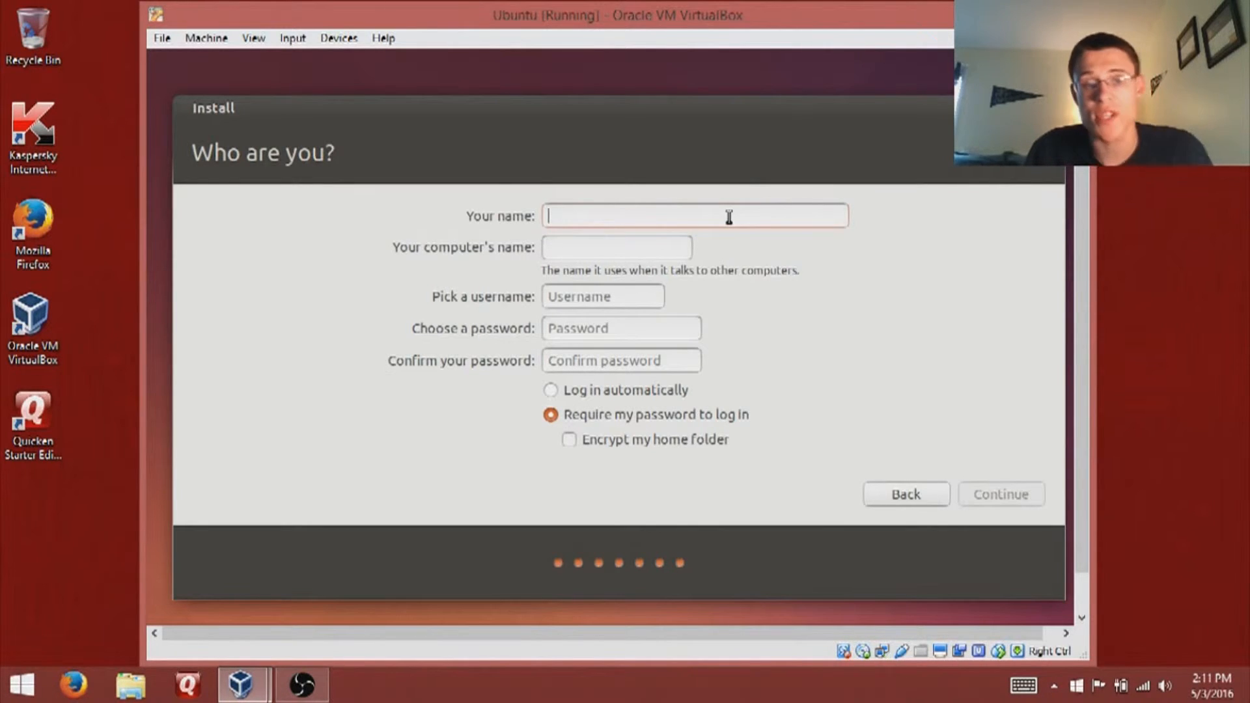
# - Enter the user's full name and a matching '-Linux' computer name on the Who are you? form
pyautogui.write('Jeremy')
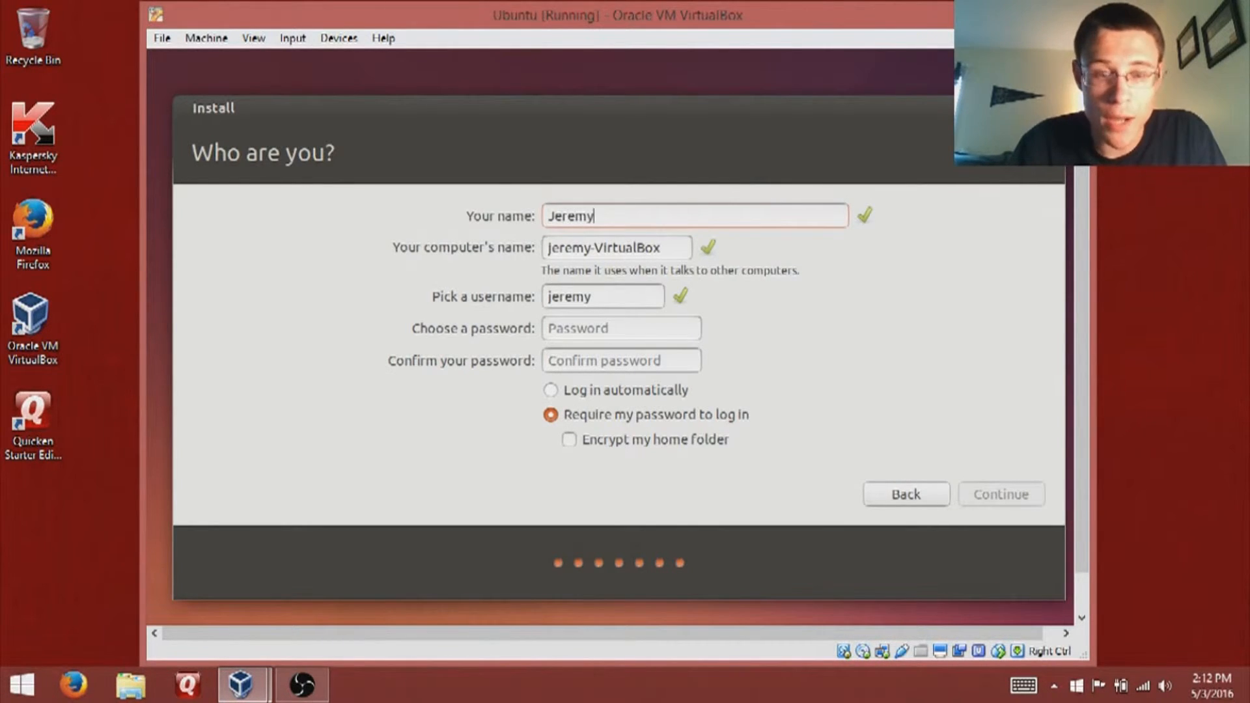
pyautogui.write(' Myrtle')
pyautogui.press('Tab')
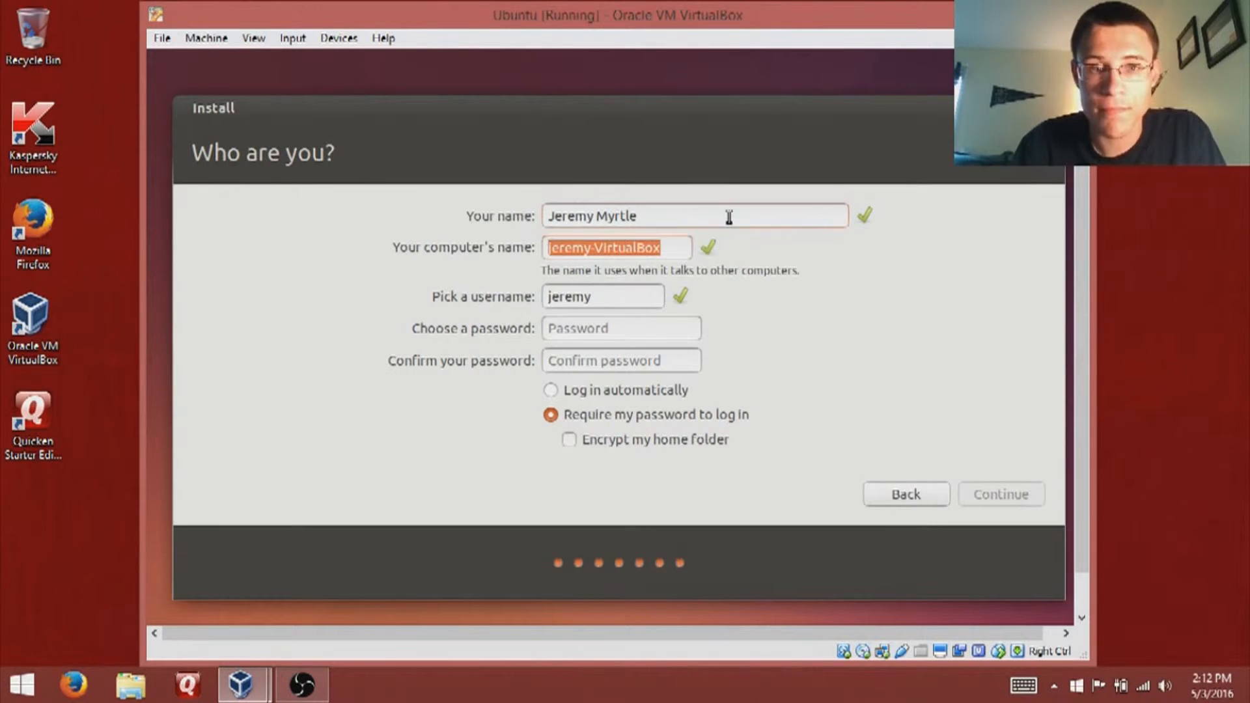
pyautogui.write('my')
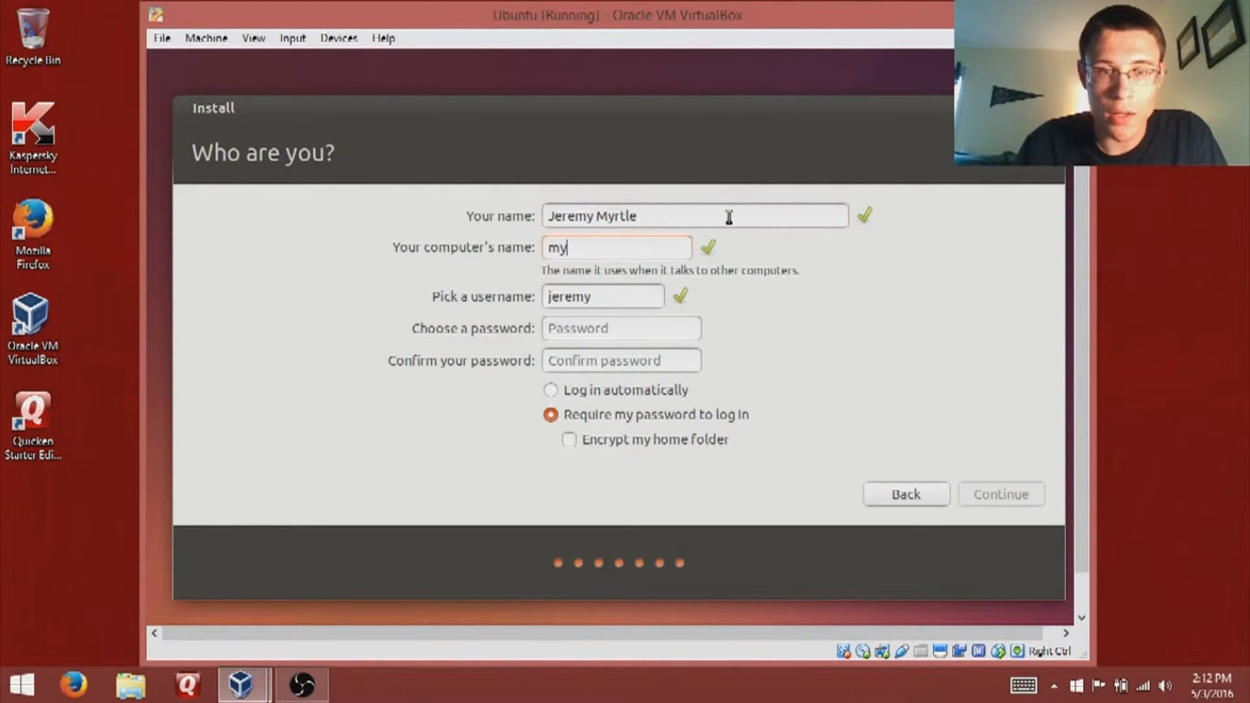
pyautogui.press('BackSpace')
pyautogui.press('BackSpace')
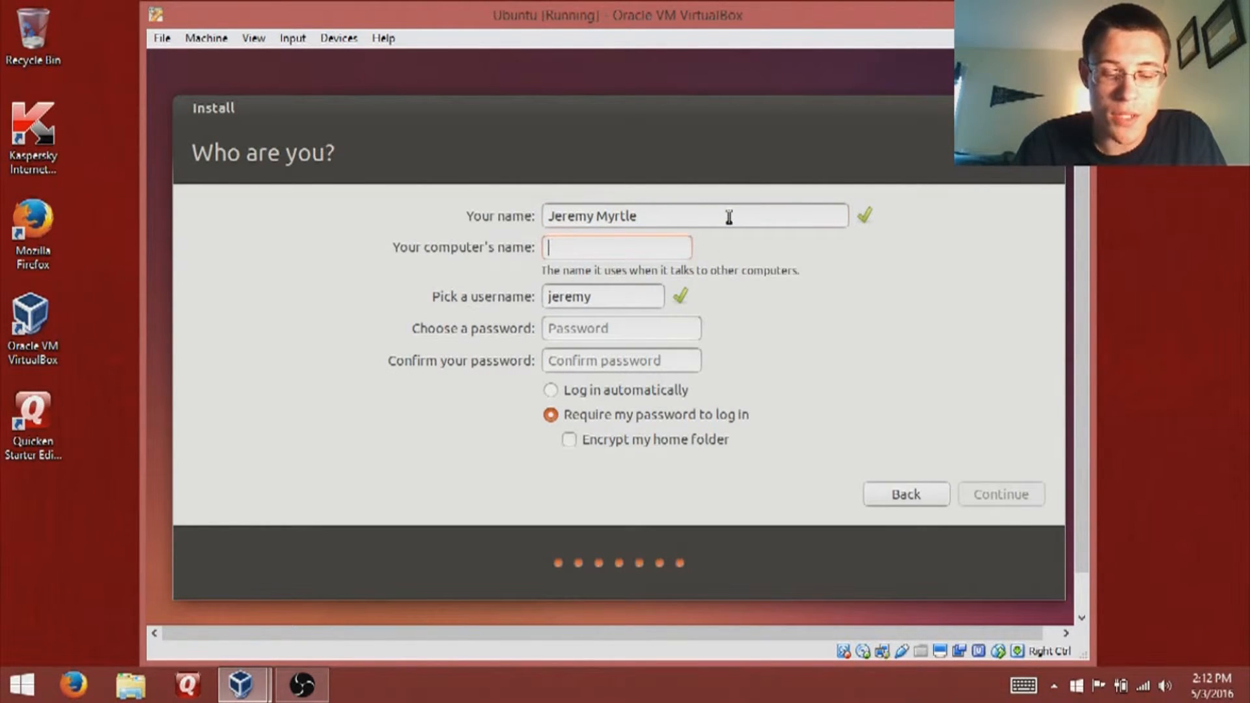
pyautogui.write('M')
pyautogui.press('BackSpace')
pyautogui.write('J')
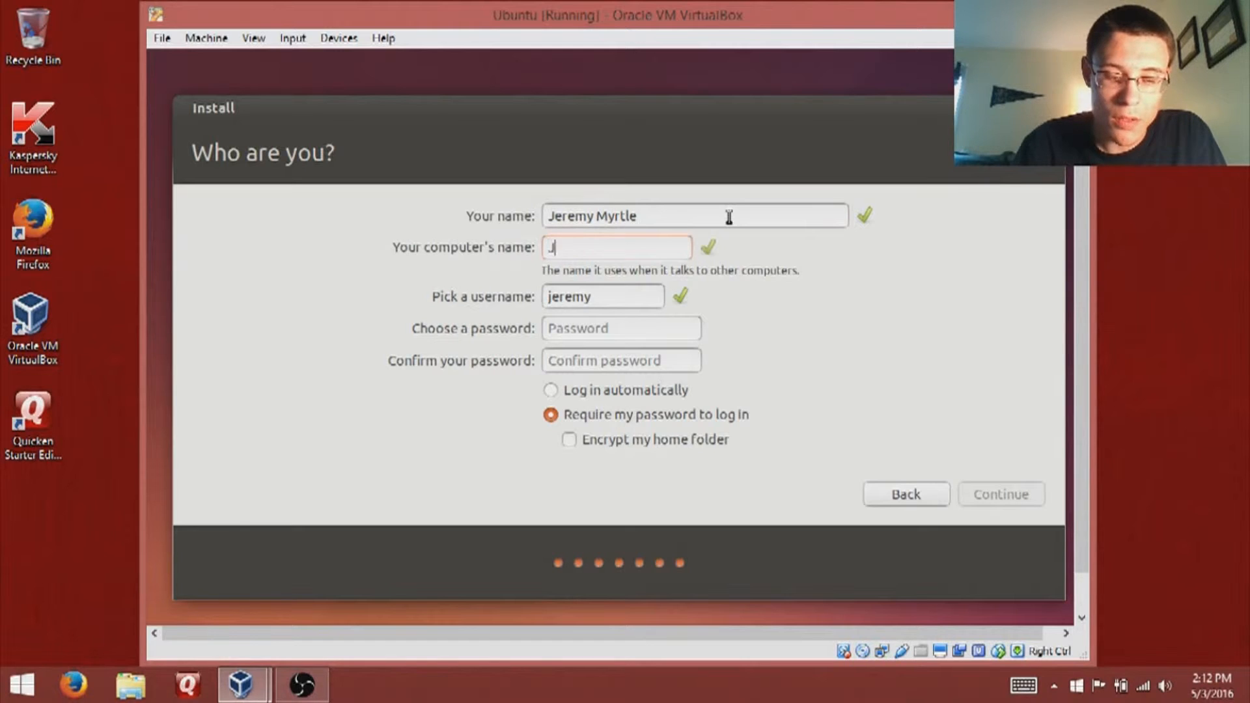
pyautogui.write('erey')
pyautogui.press('BackSpace')
pyautogui.press('BackSpace')
pyautogui.write('em')
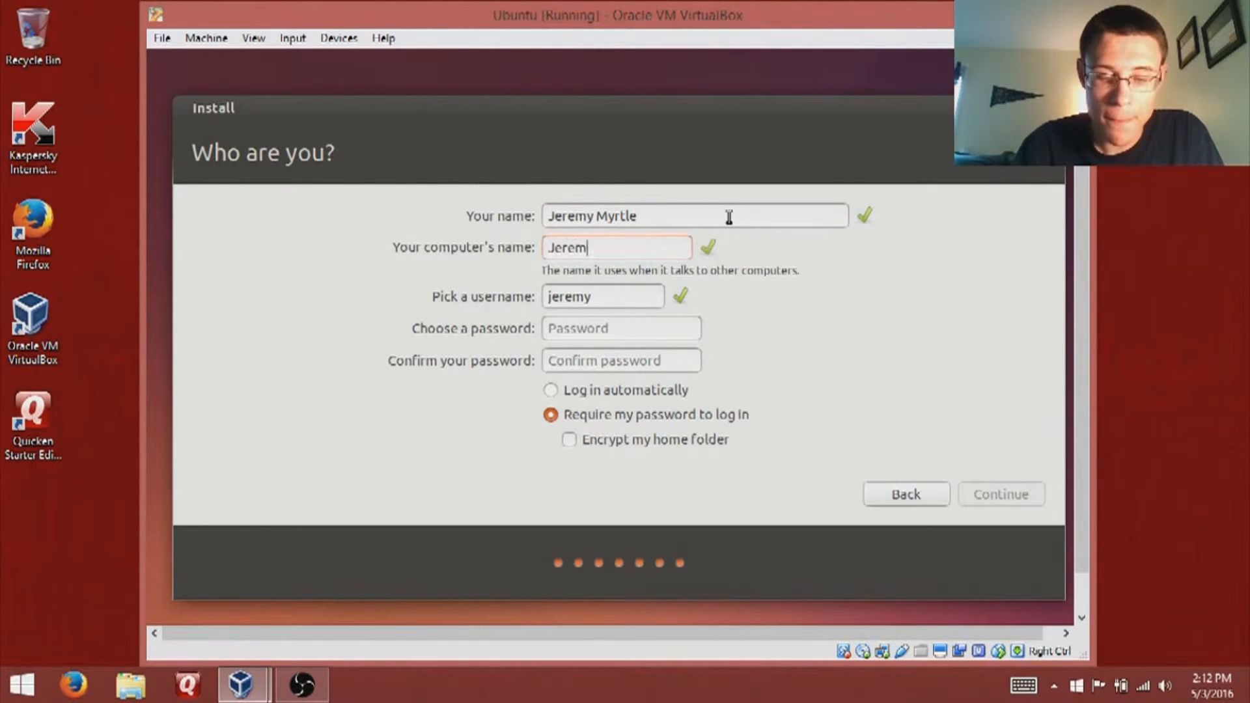
pyautogui.write('y-Linux')
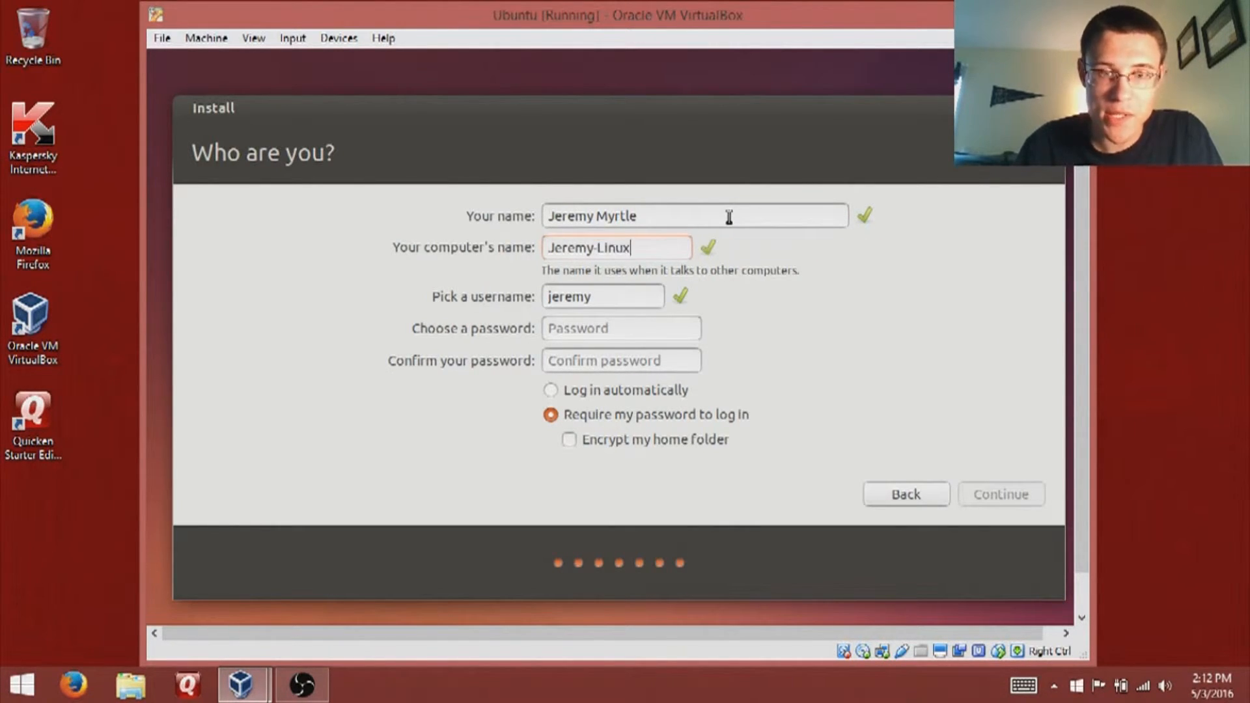
# - Set the username, enter and confirm the account password, choose automatic login, and continue
pyautogui.press('Tab')
pyautogui.write('myrtlejeremy')
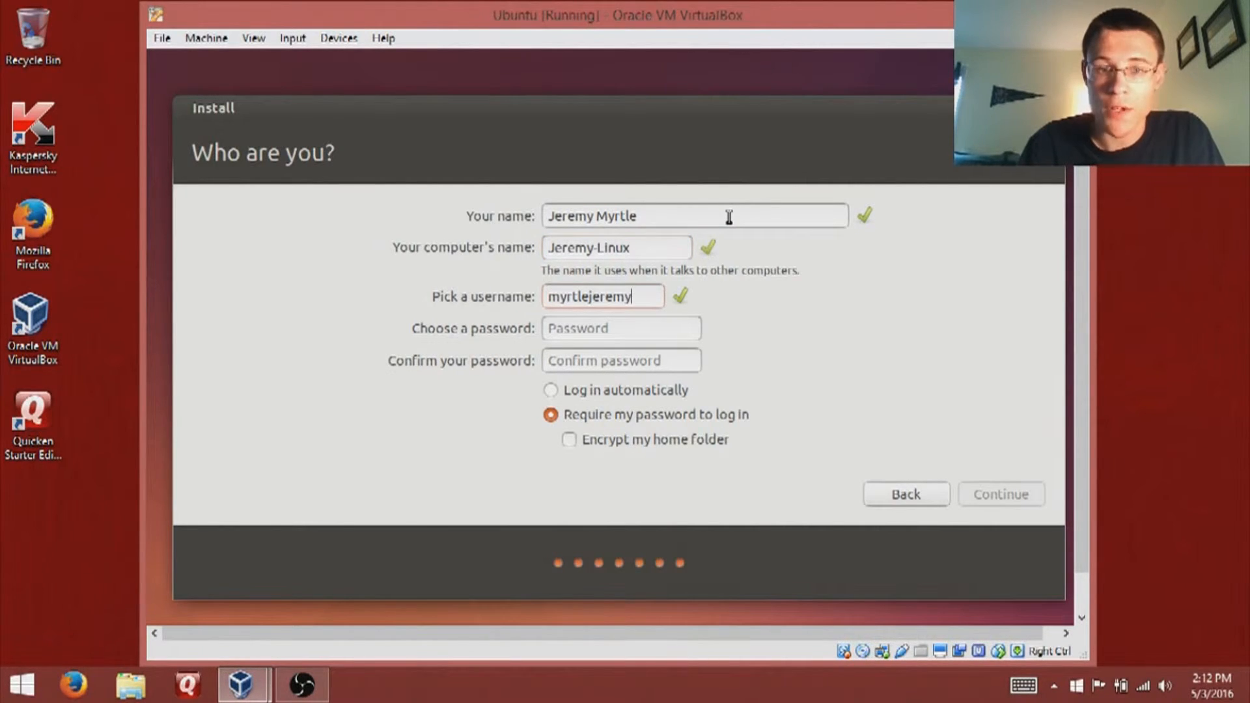
pyautogui.press('Tab')
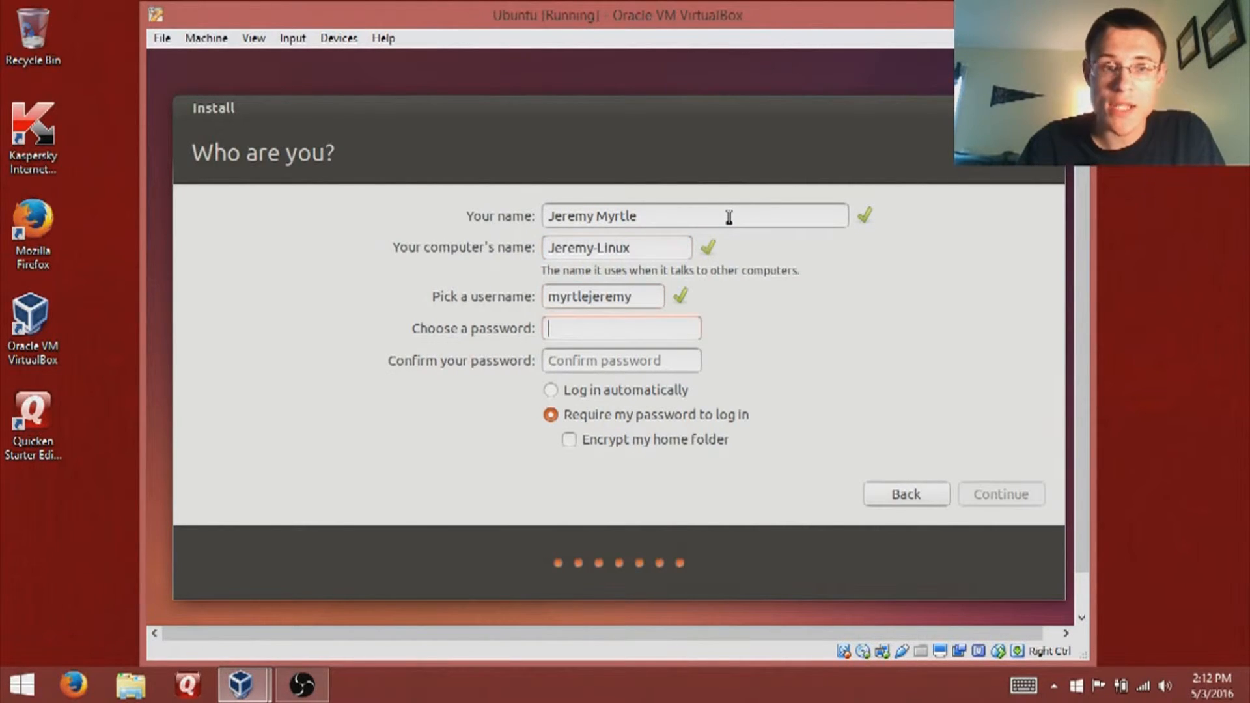
pyautogui.write('p')
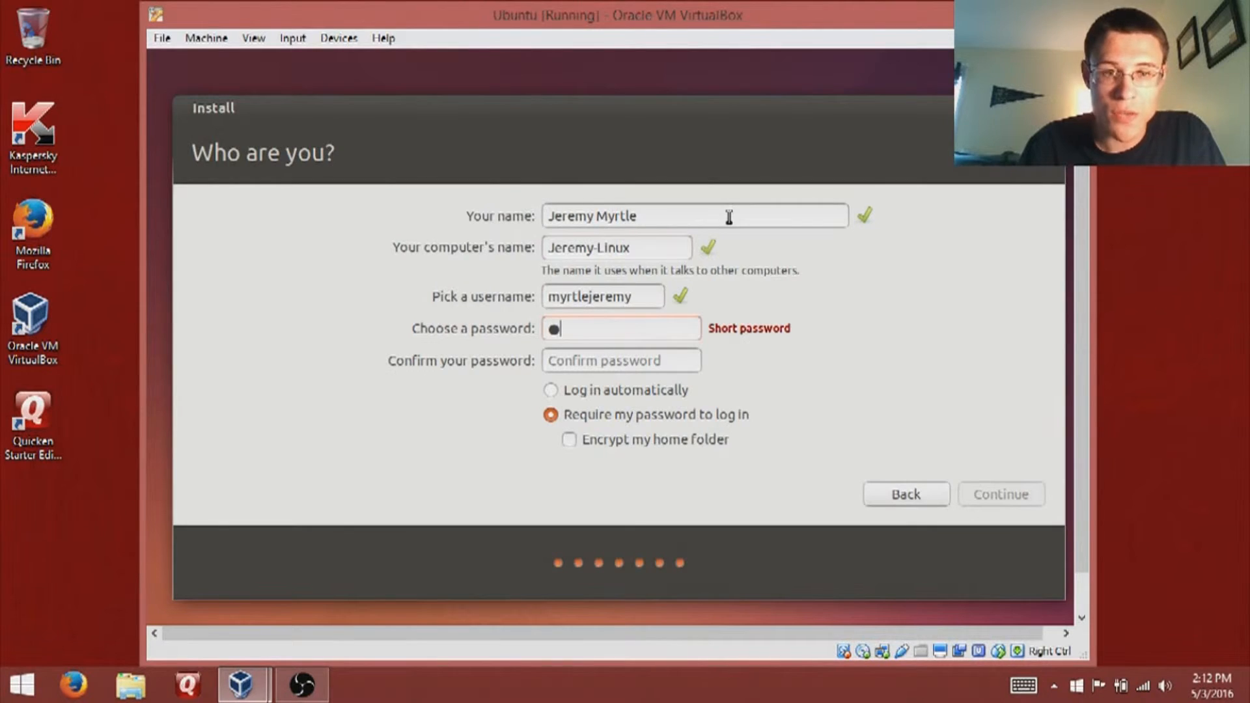
pyautogui.press('BackSpace')
pyautogui.write('pas')
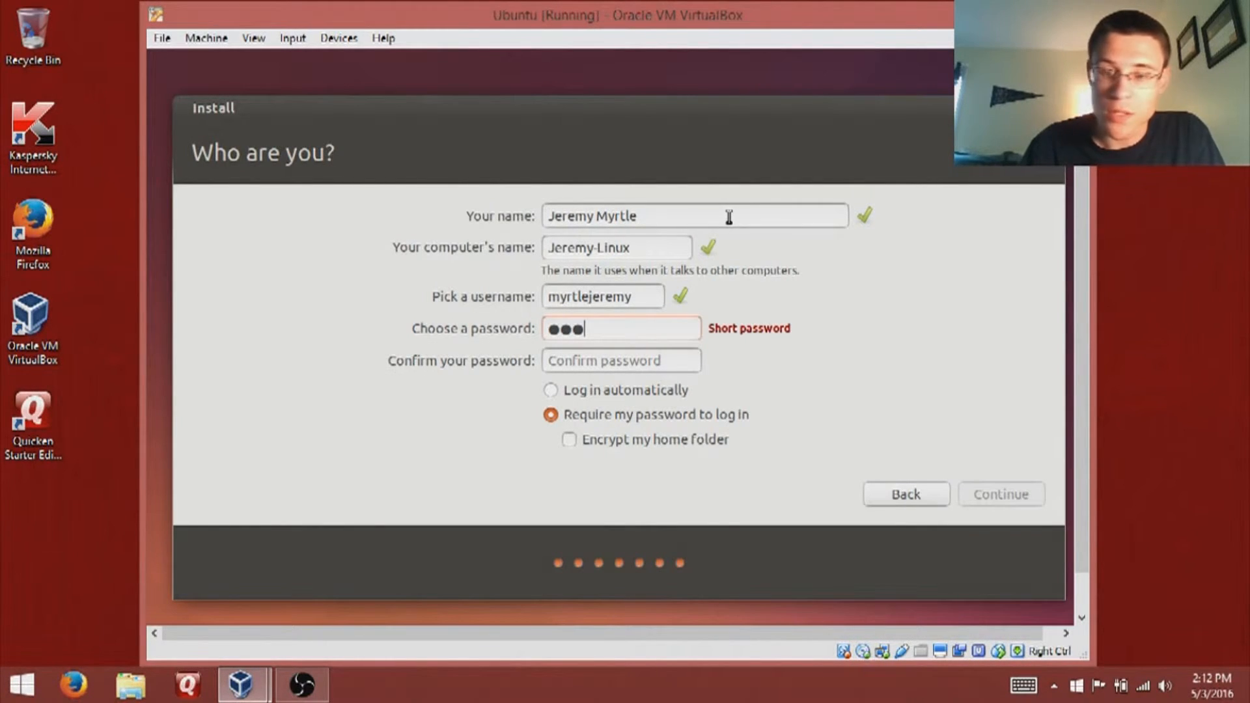
pyautogui.press('BackSpace')
pyautogui.press('BackSpace')
pyautogui.press('BackSpace')
pyautogui.write('password12')
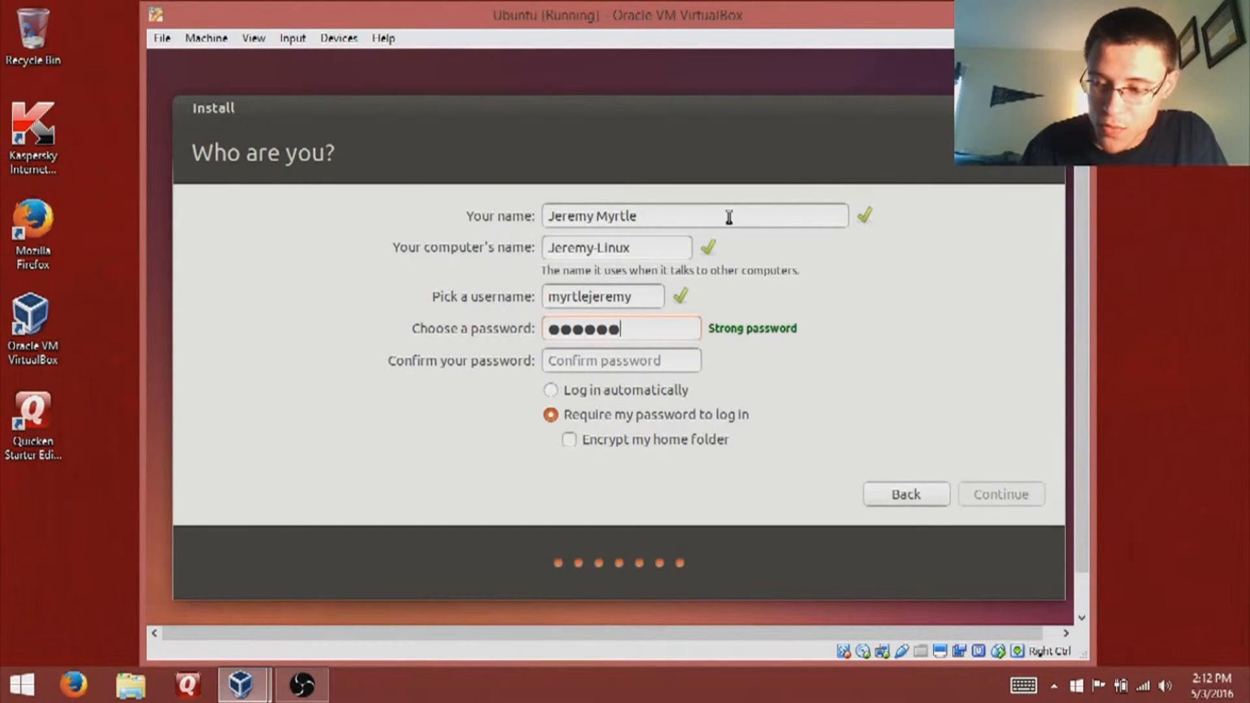
pyautogui.press('Tab')
pyautogui.write('pas')
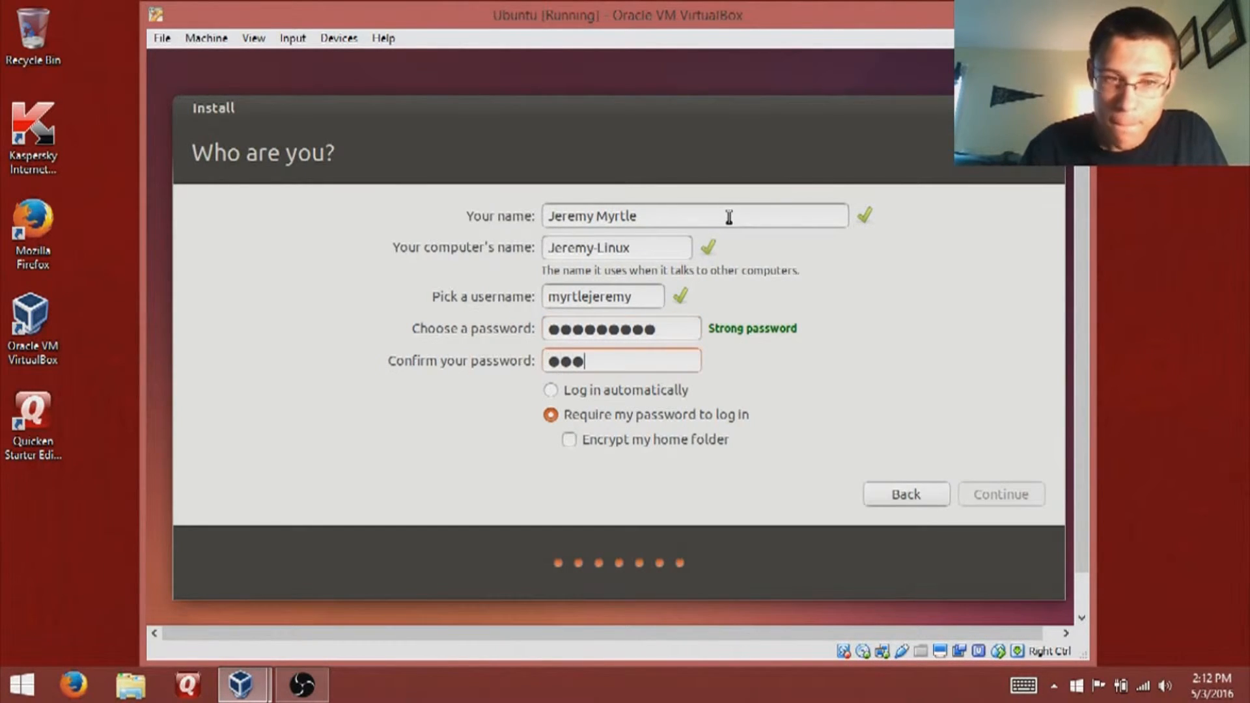
pyautogui.write('sword12')
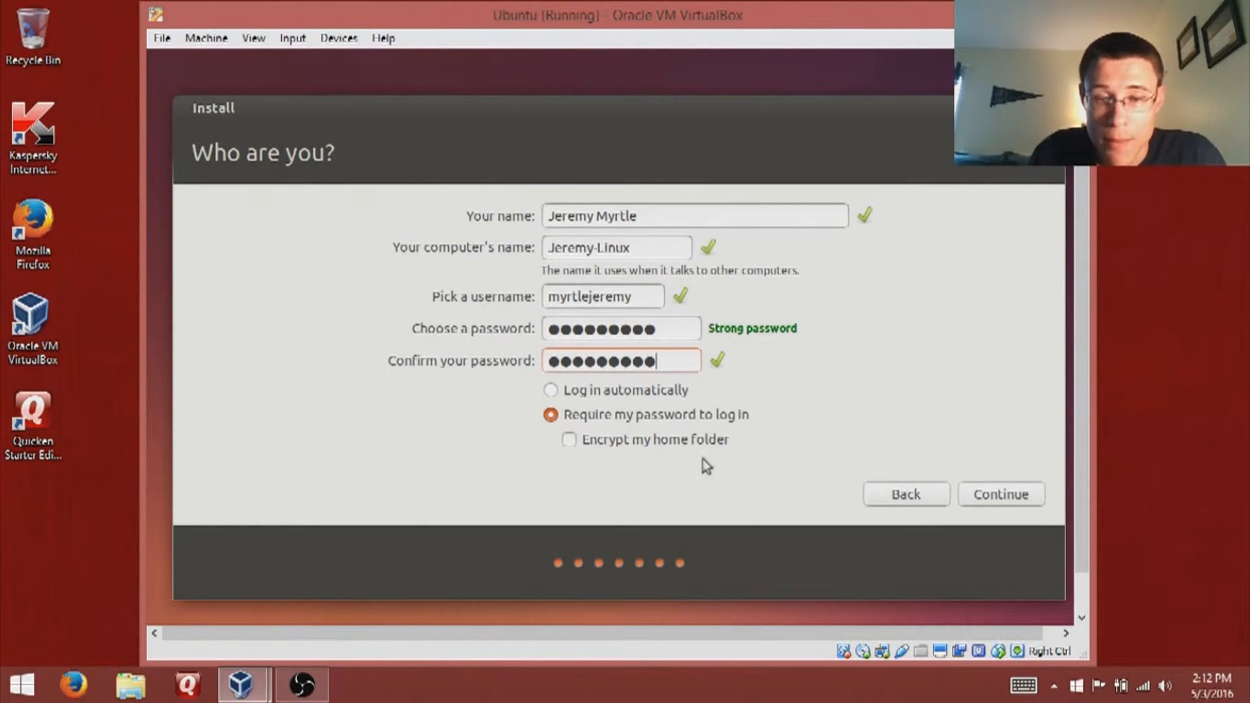
pyautogui.click(621, 392)
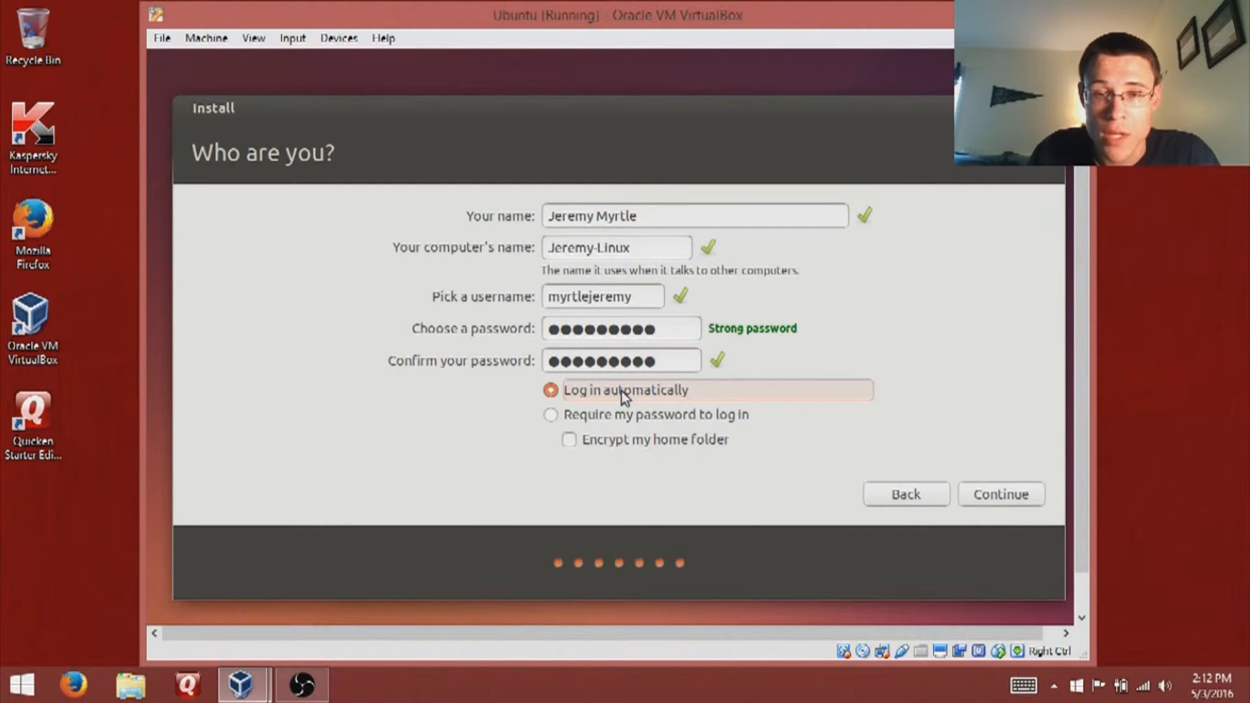
pyautogui.click(989, 499)
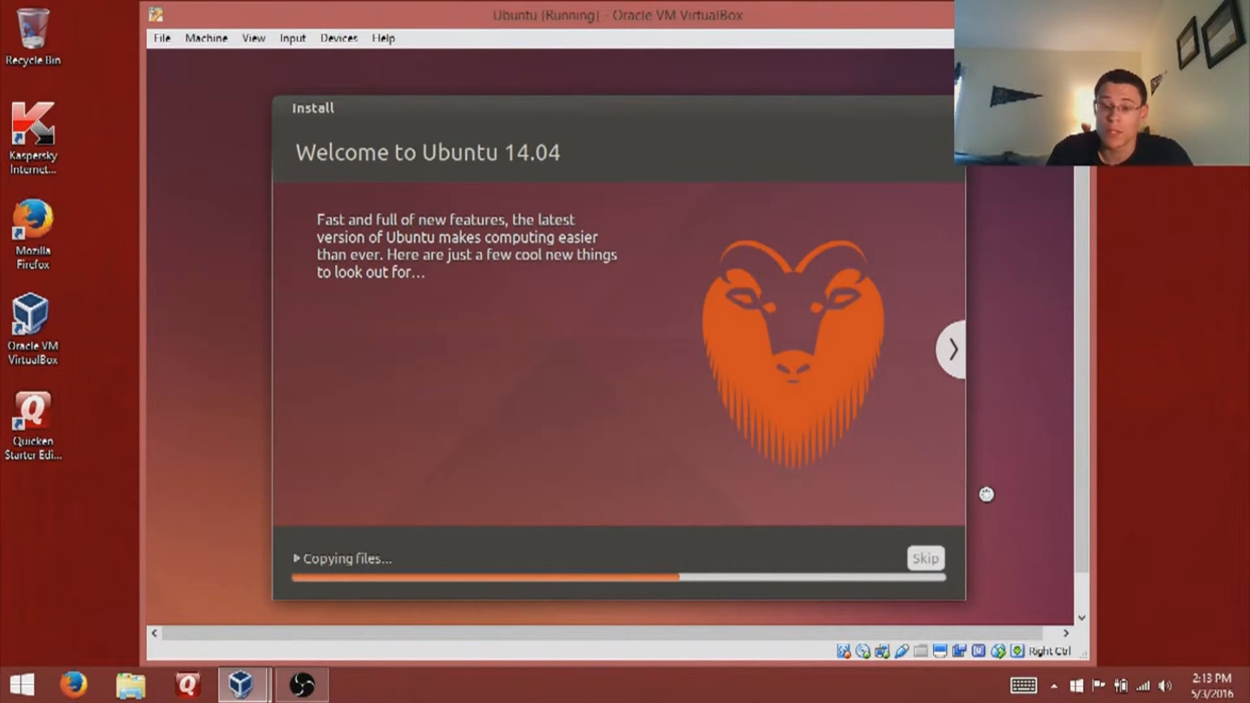
# - Switch the VM display to scaled mode with Host+C, then drag the window taller and larger
pyautogui.press('Control_R+c')
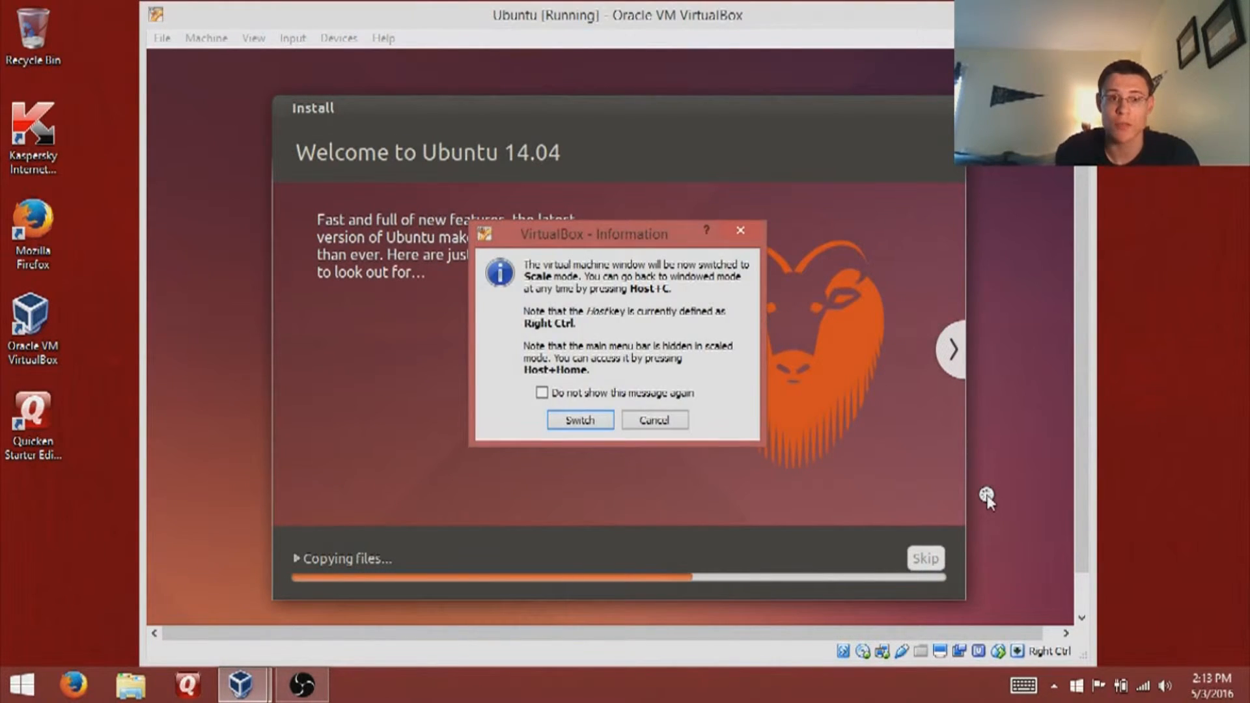
pyautogui.press('Return')
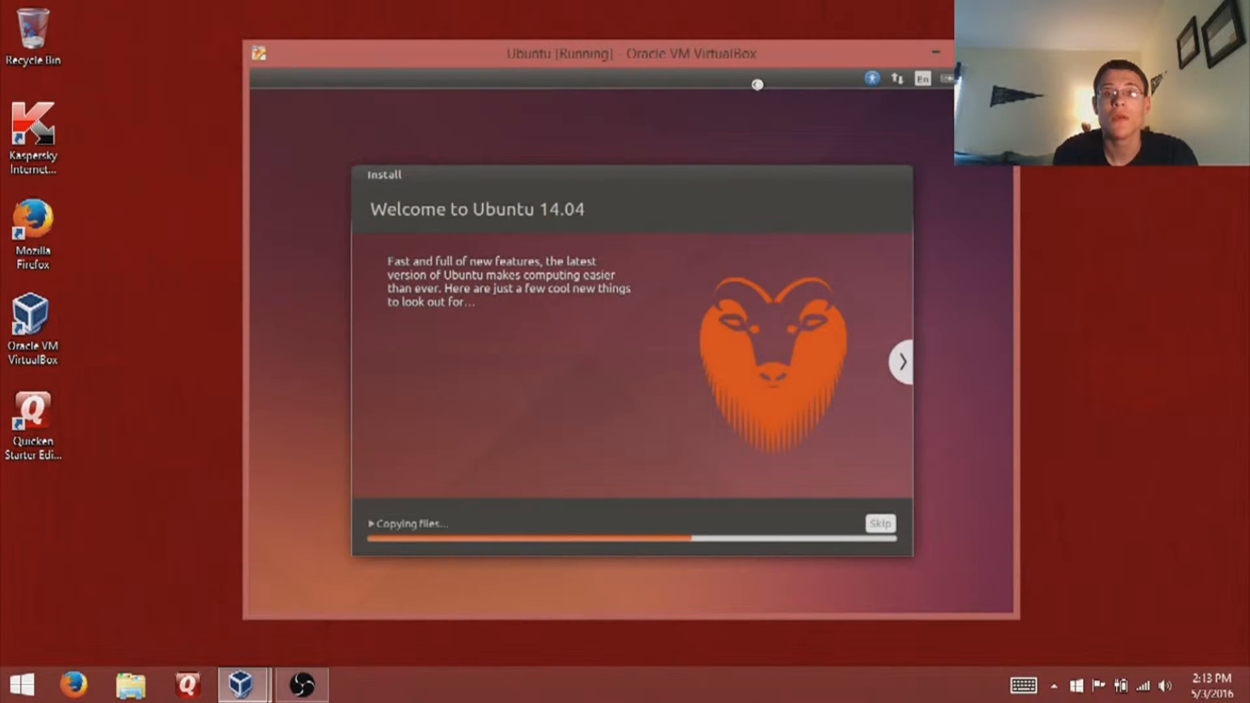
pyautogui.moveTo(763, 51); pyautogui.dragTo(761, 45)
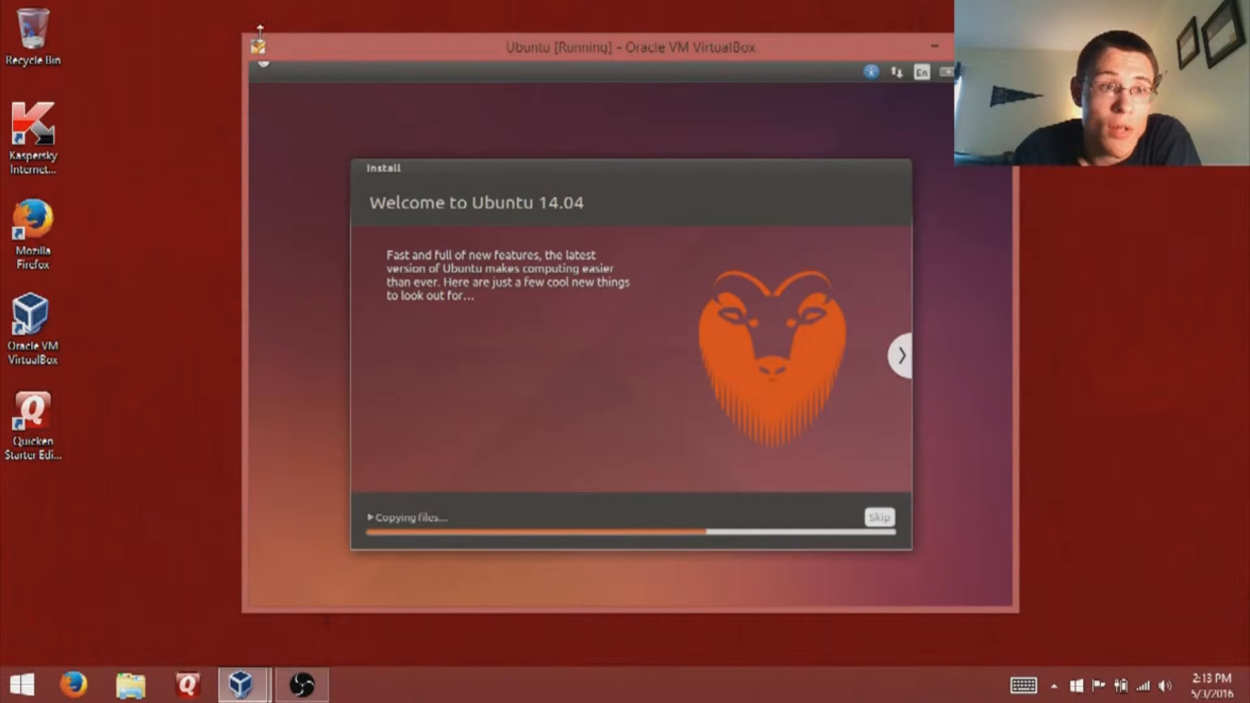
pyautogui.moveTo(413, 33); pyautogui.dragTo(413, 8)
pyautogui.moveTo(414, 16); pyautogui.dragTo(311, 59)
pyautogui.moveTo(411, 46); pyautogui.dragTo(464, 25)
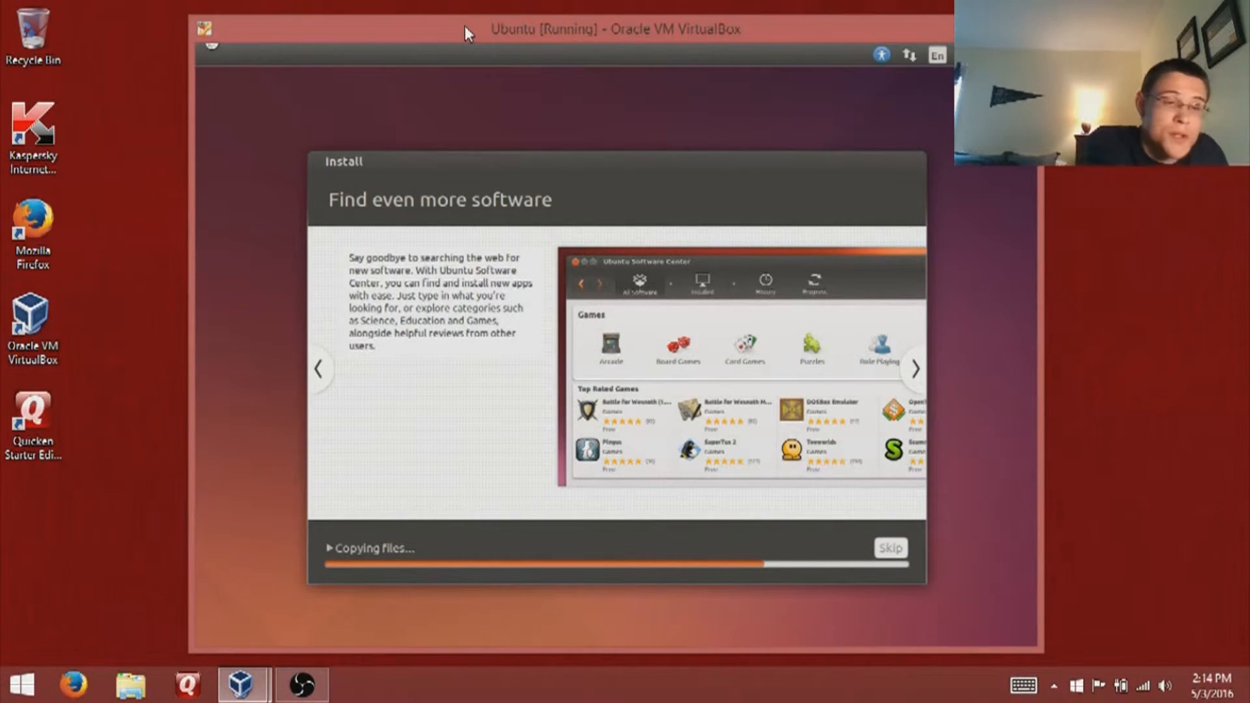
# - Advance the installer slideshow to the 'Take your music with you' slide
pyautogui.click(915, 371)
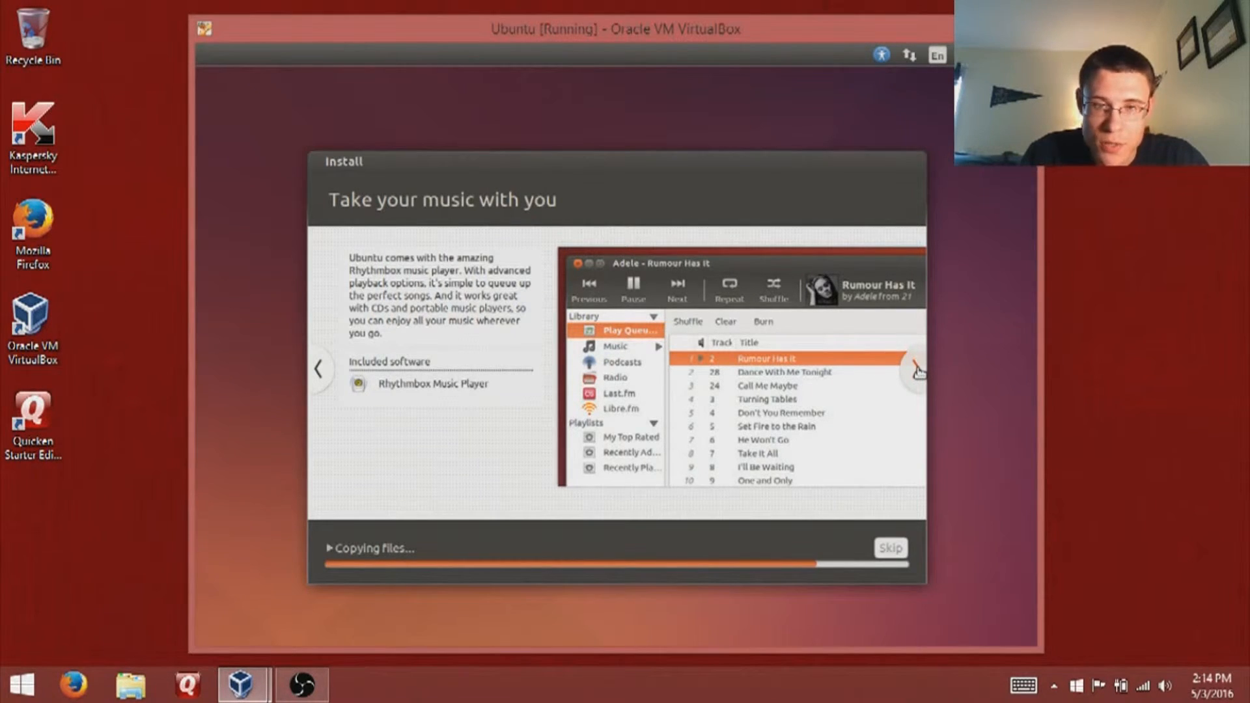
# - Advance through the photos, web, office, and accessibility slides to the final 'Any questions?' slide
pyautogui.click(918, 372)
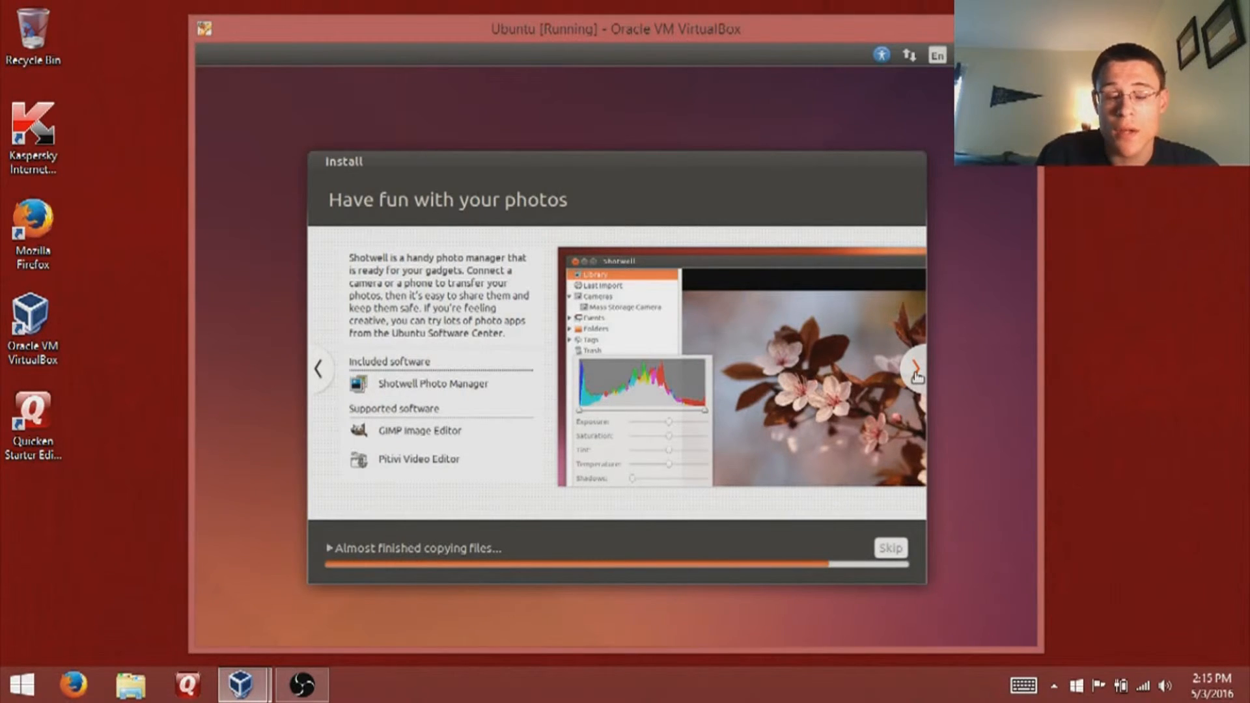
pyautogui.click(916, 375)
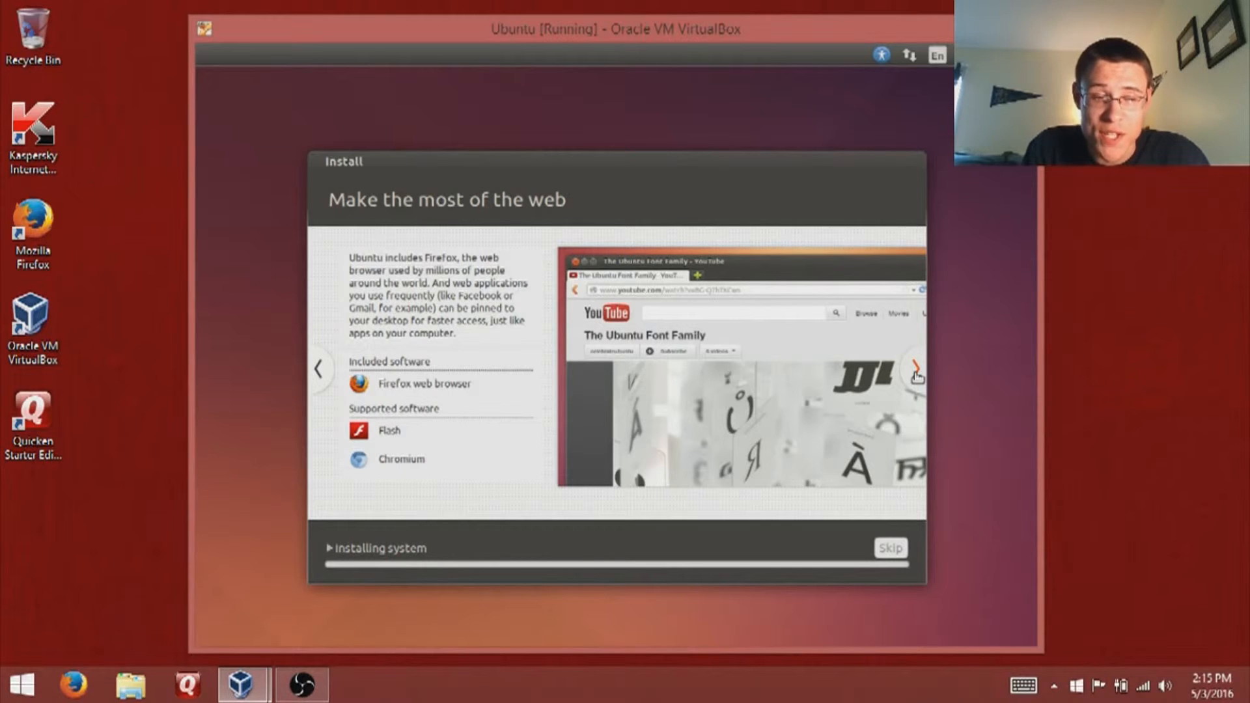
pyautogui.click(916, 375)
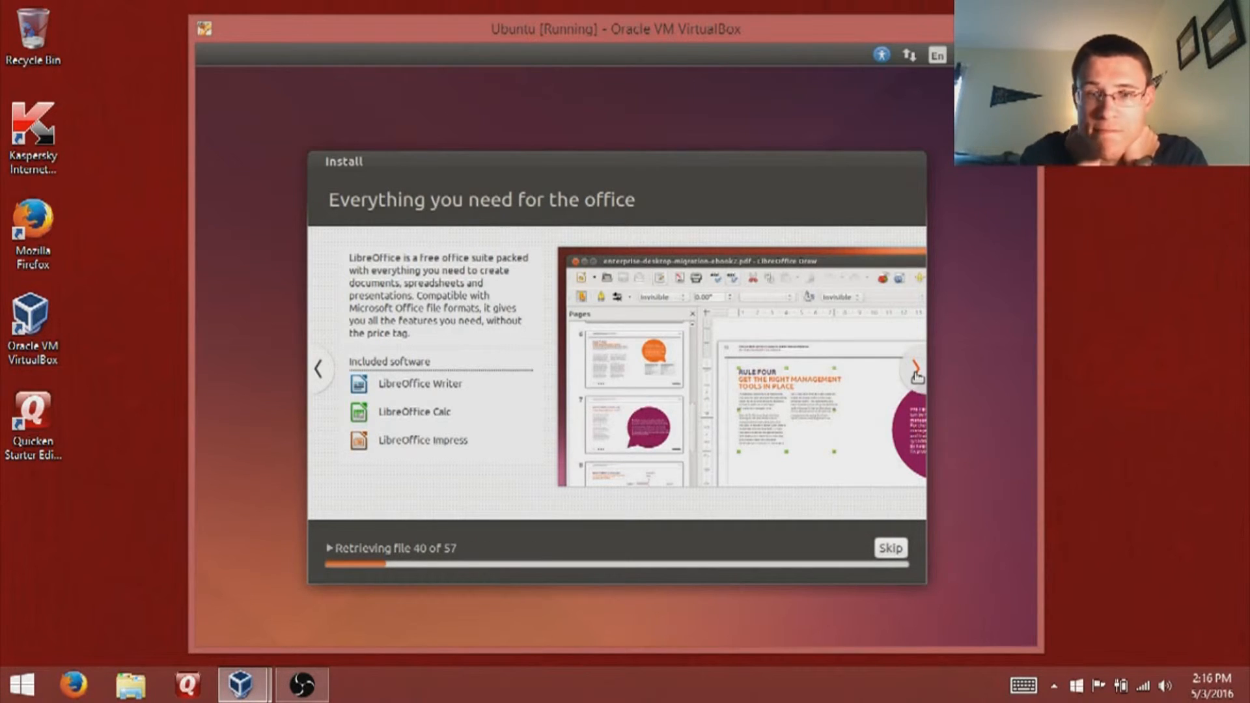
pyautogui.click(916, 370)
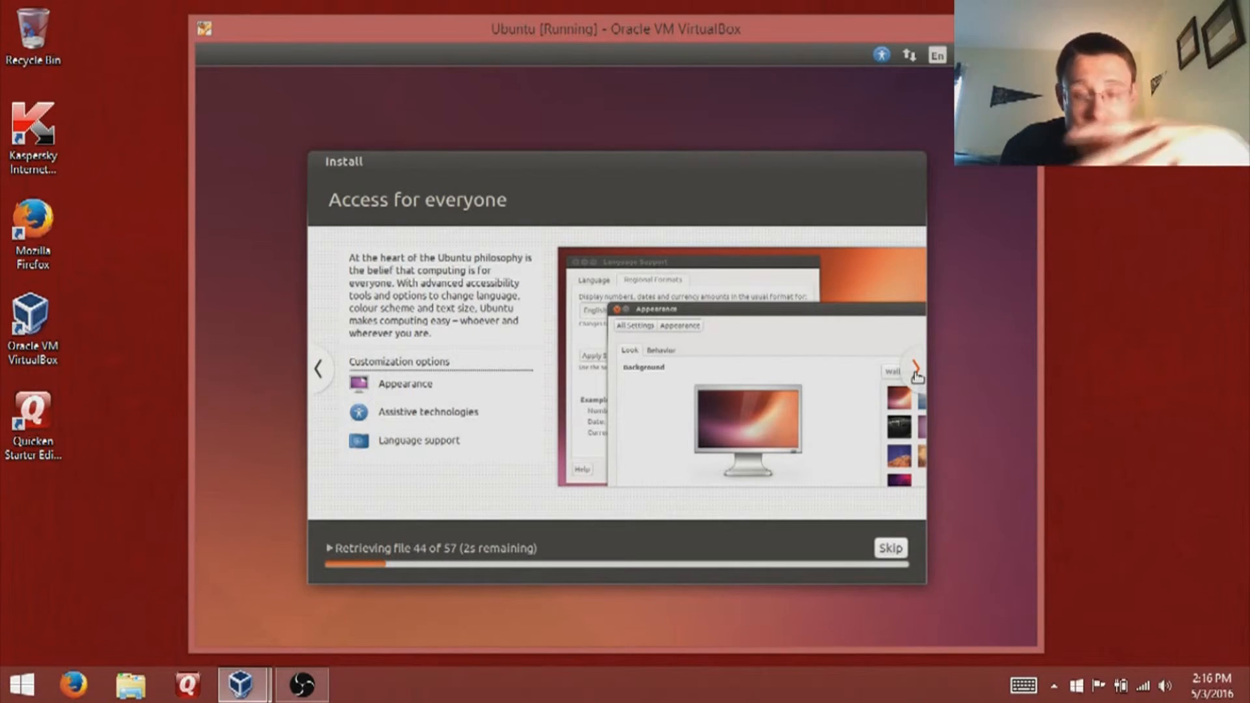
pyautogui.click(916, 371)
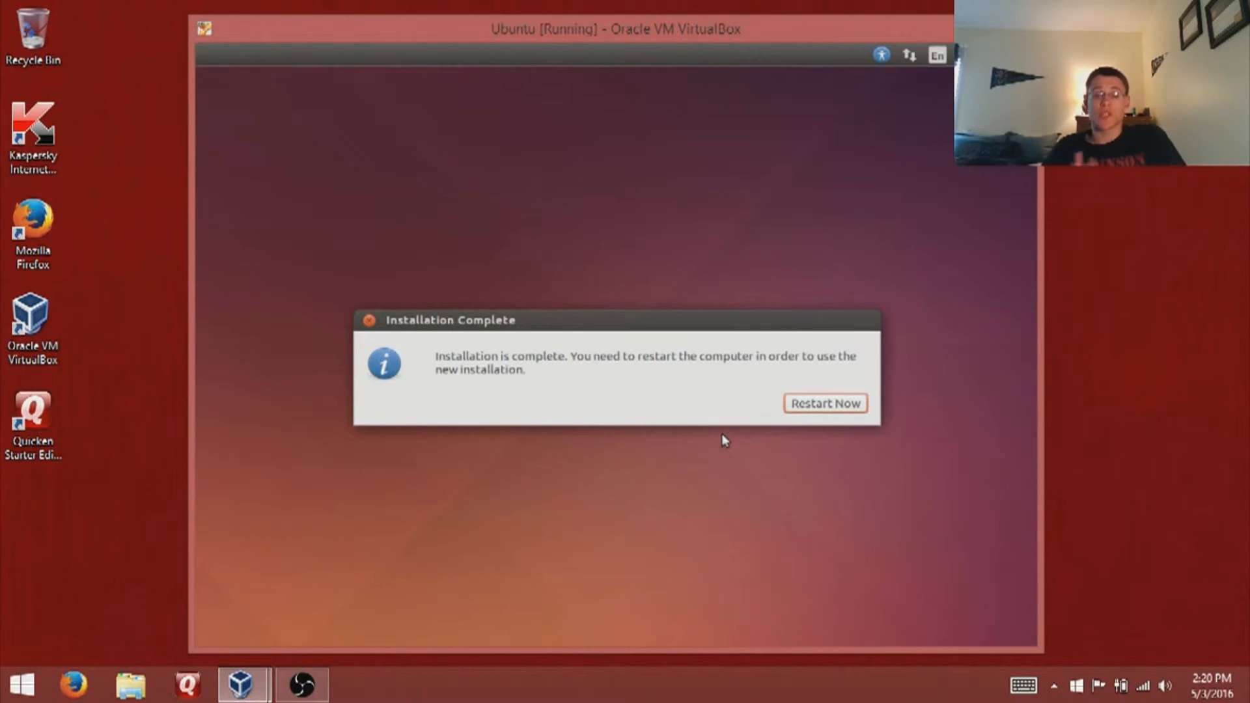
pyautogui.click(839, 405)
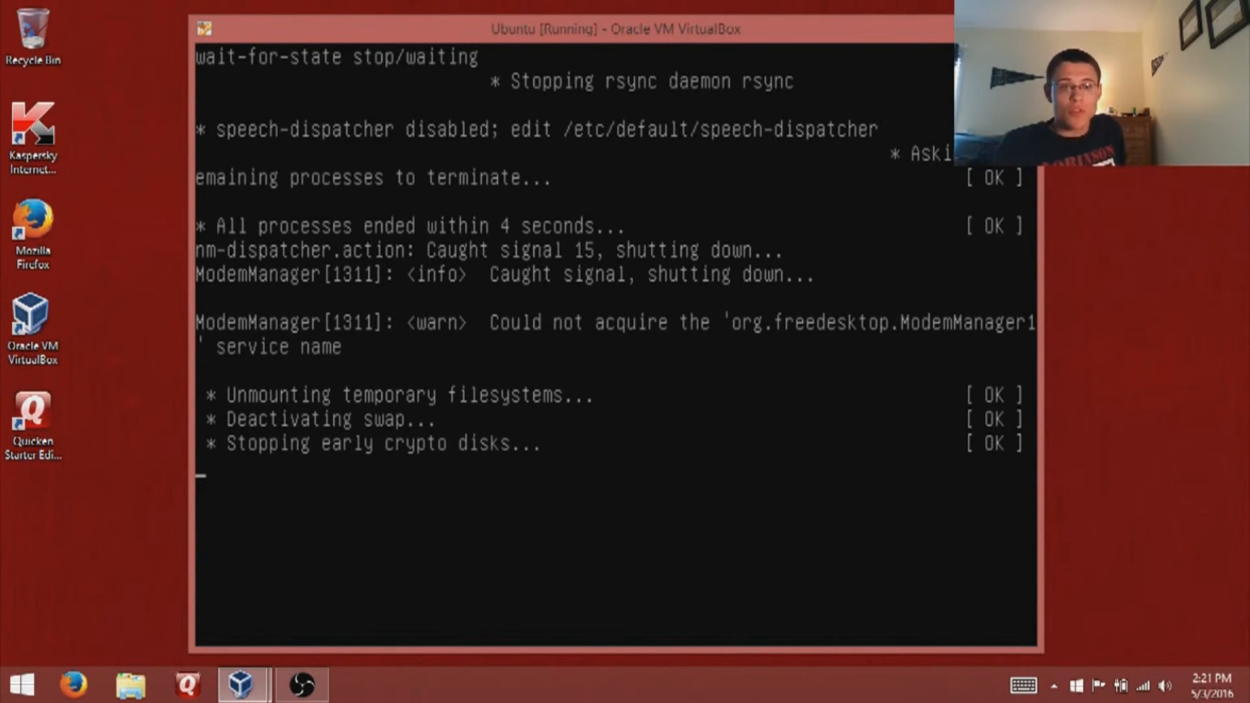
pyautogui.moveTo(797, 26); pyautogui.dragTo(789, 22)
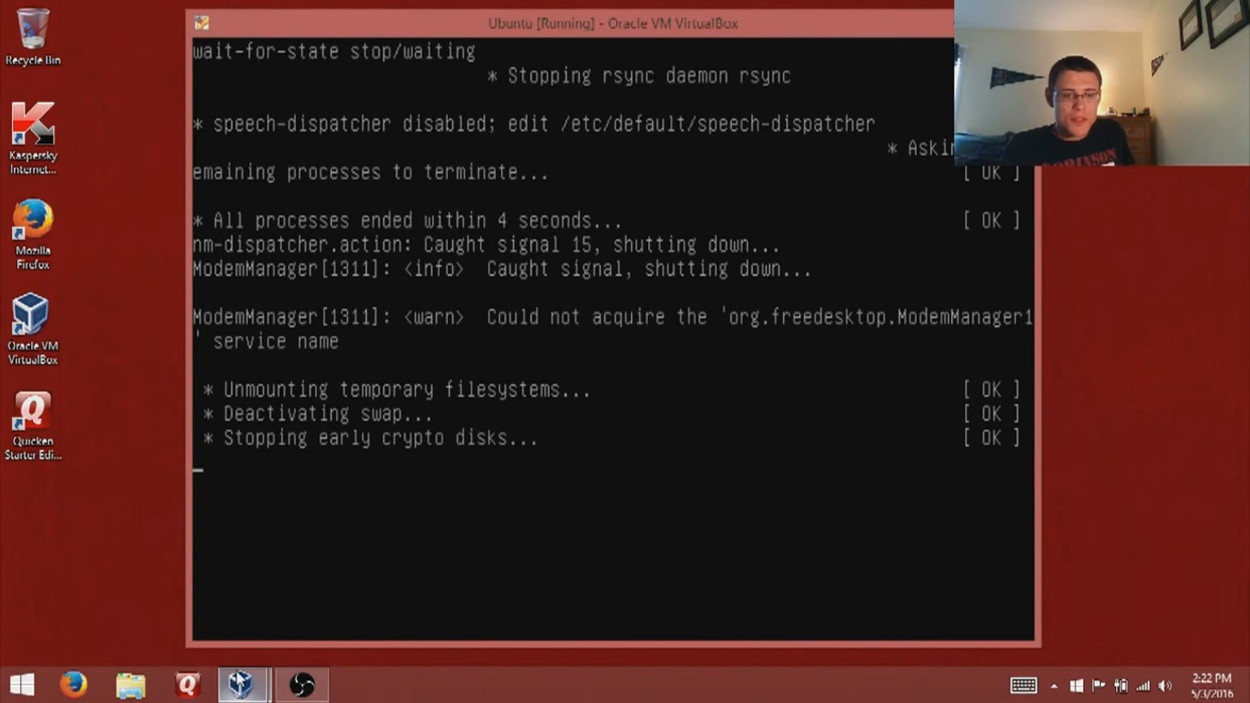
pyautogui.moveTo(238, 677)
pyautogui.click(167, 573)
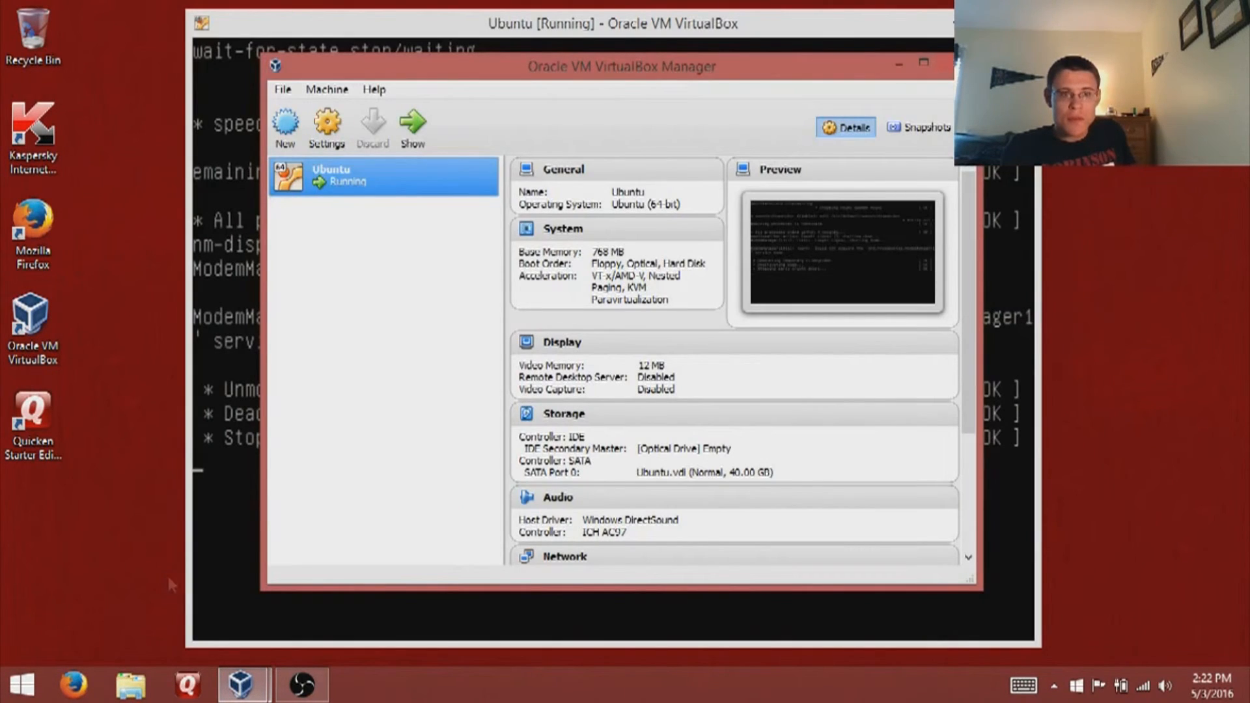
pyautogui.click(329, 130)
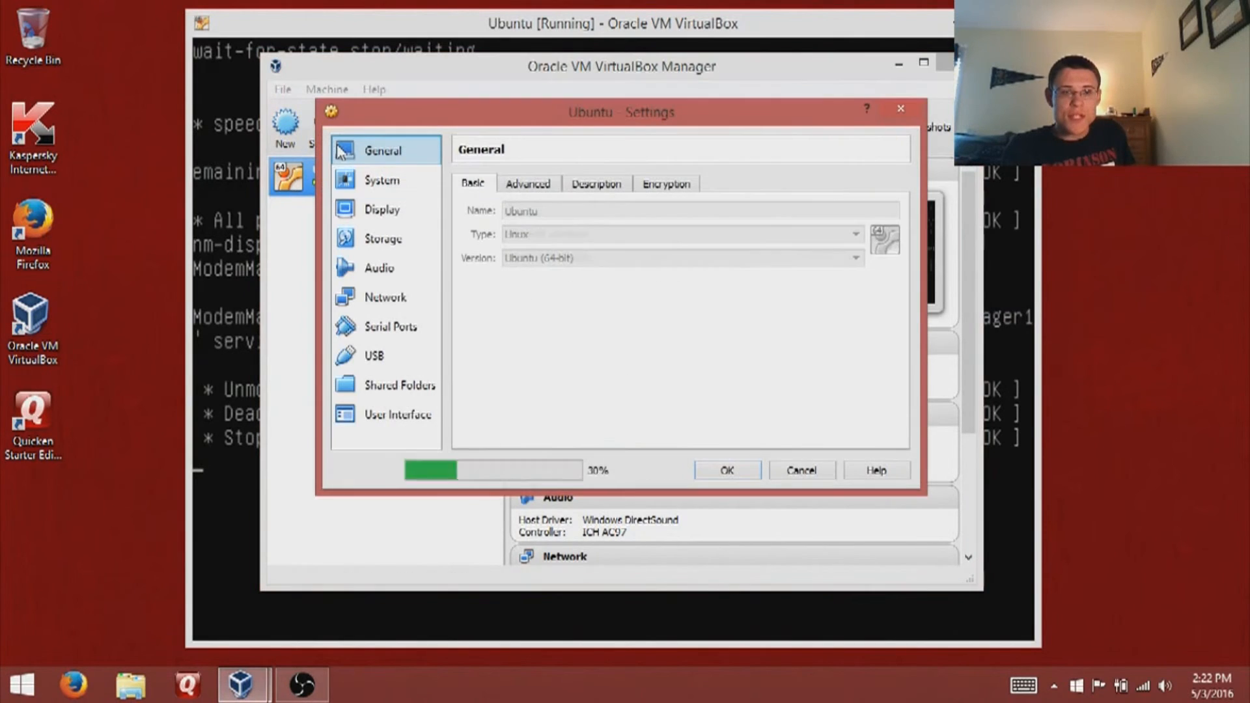
pyautogui.click(390, 233)
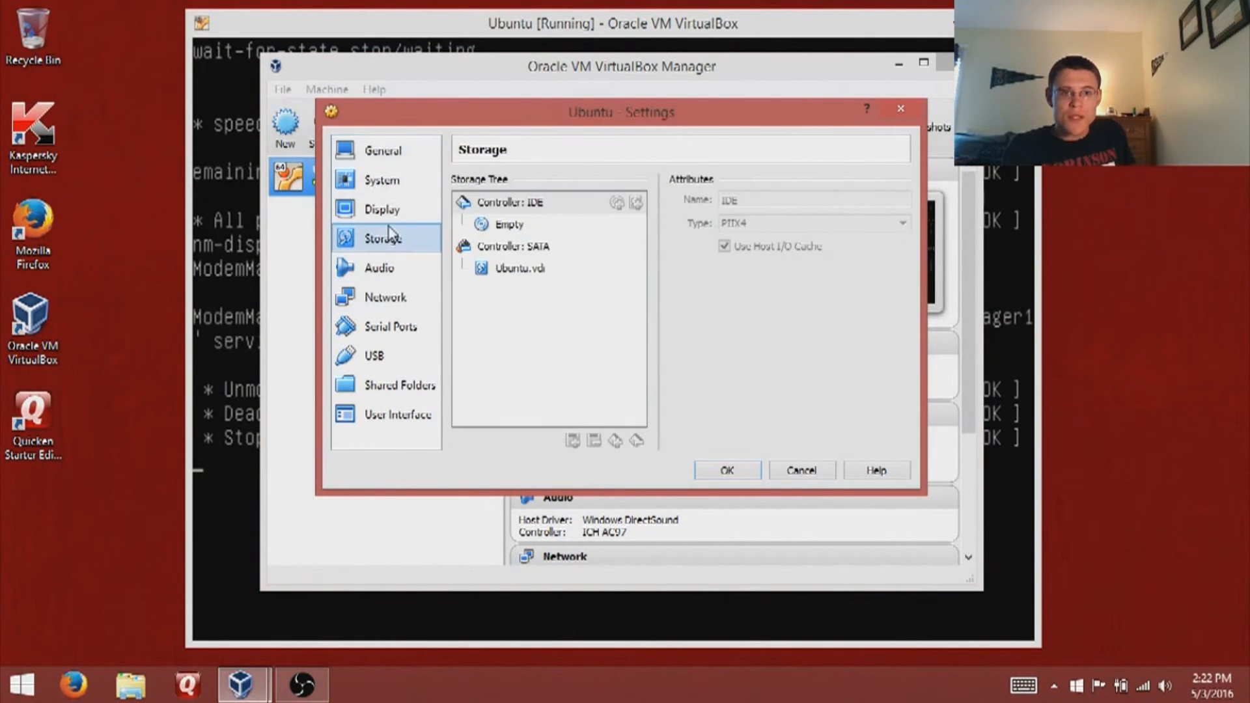
pyautogui.click(801, 469)
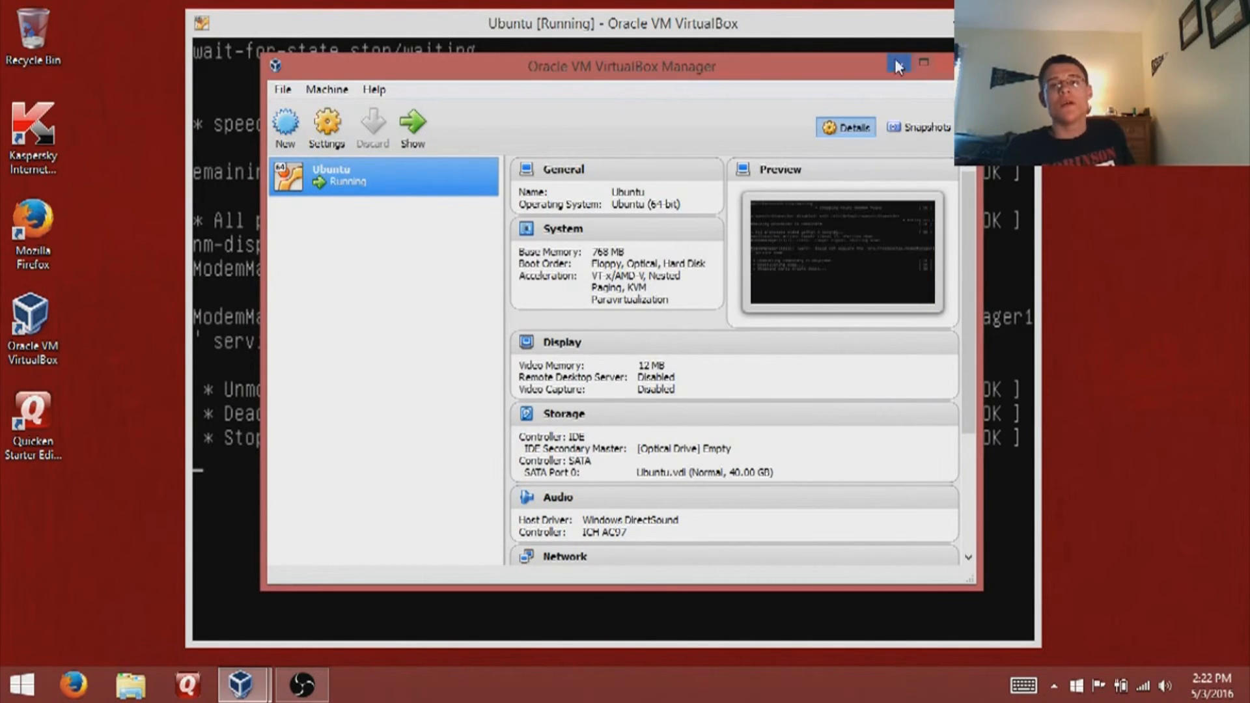
pyautogui.click(889, 29)
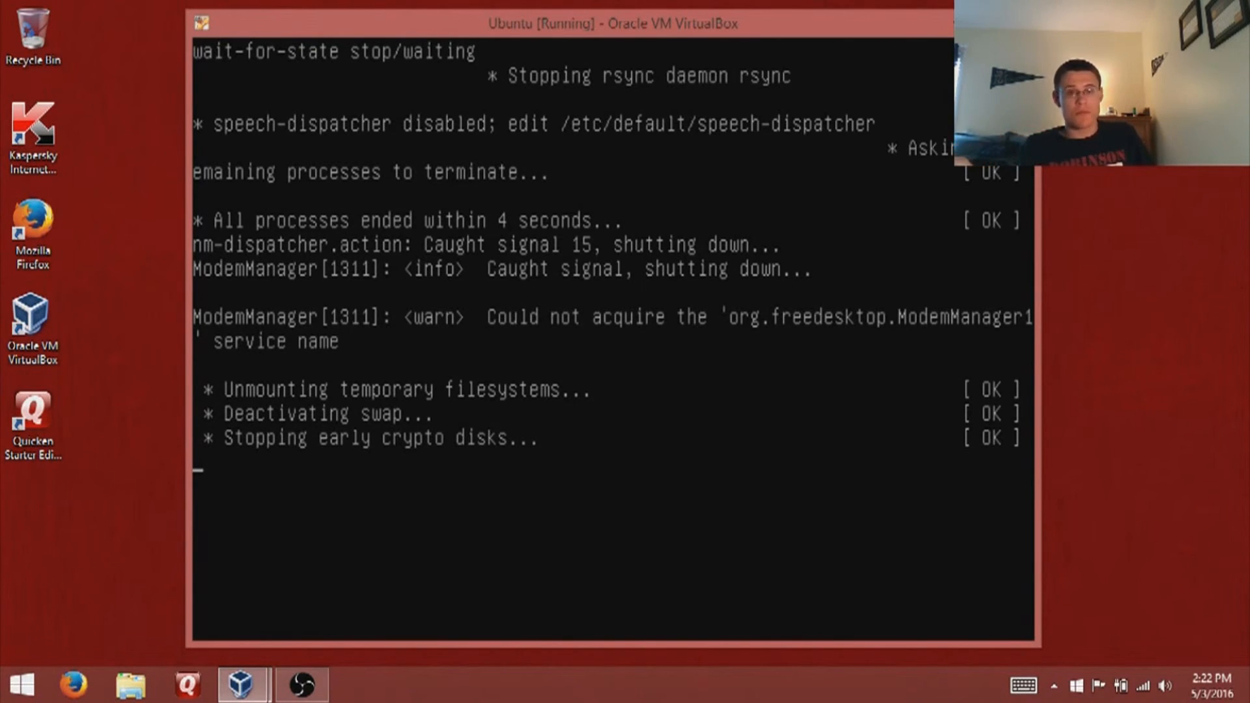
# - Power off the Ubuntu VM from the Close dialog, then start it again from VirtualBox Manager
pyautogui.click(1016, 18)
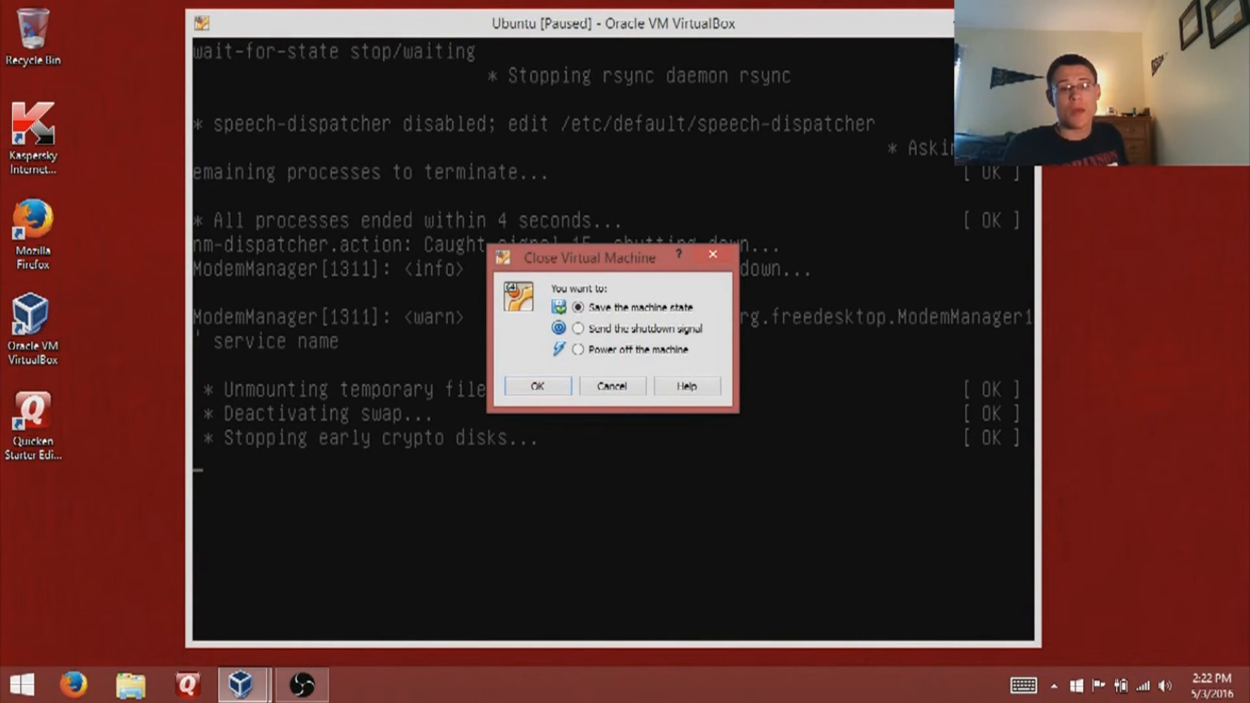
pyautogui.click(592, 350)
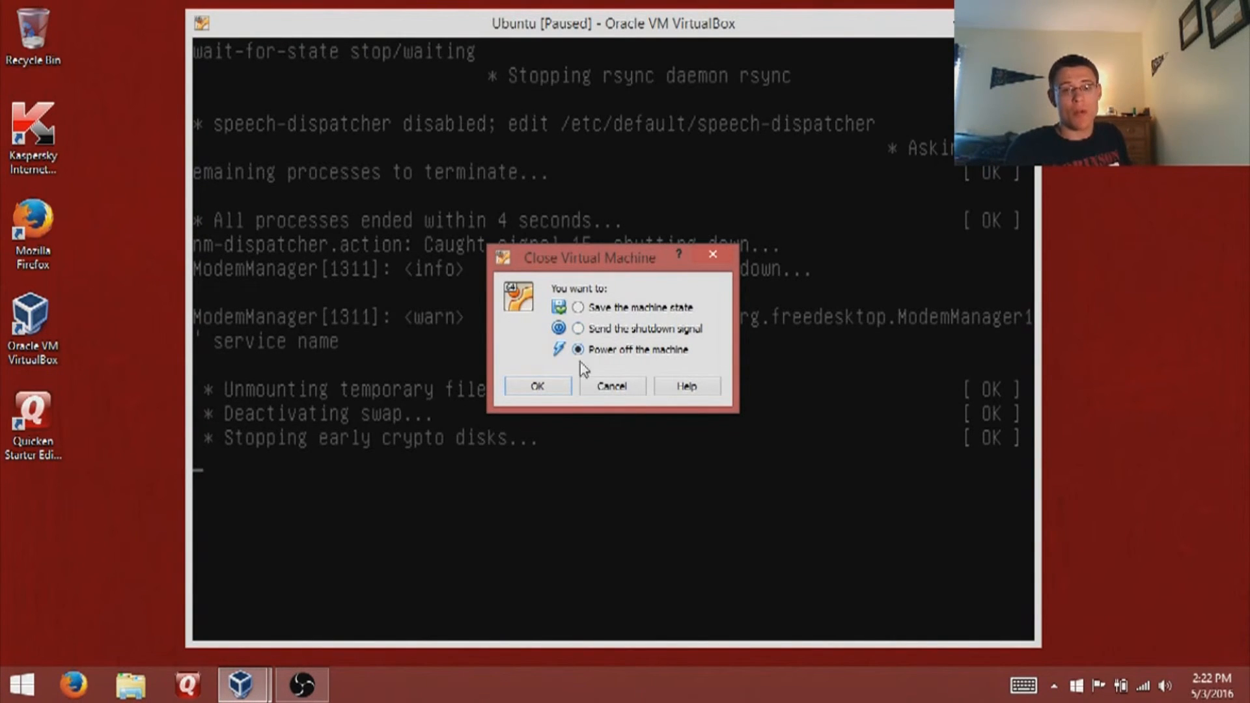
pyautogui.click(538, 385)
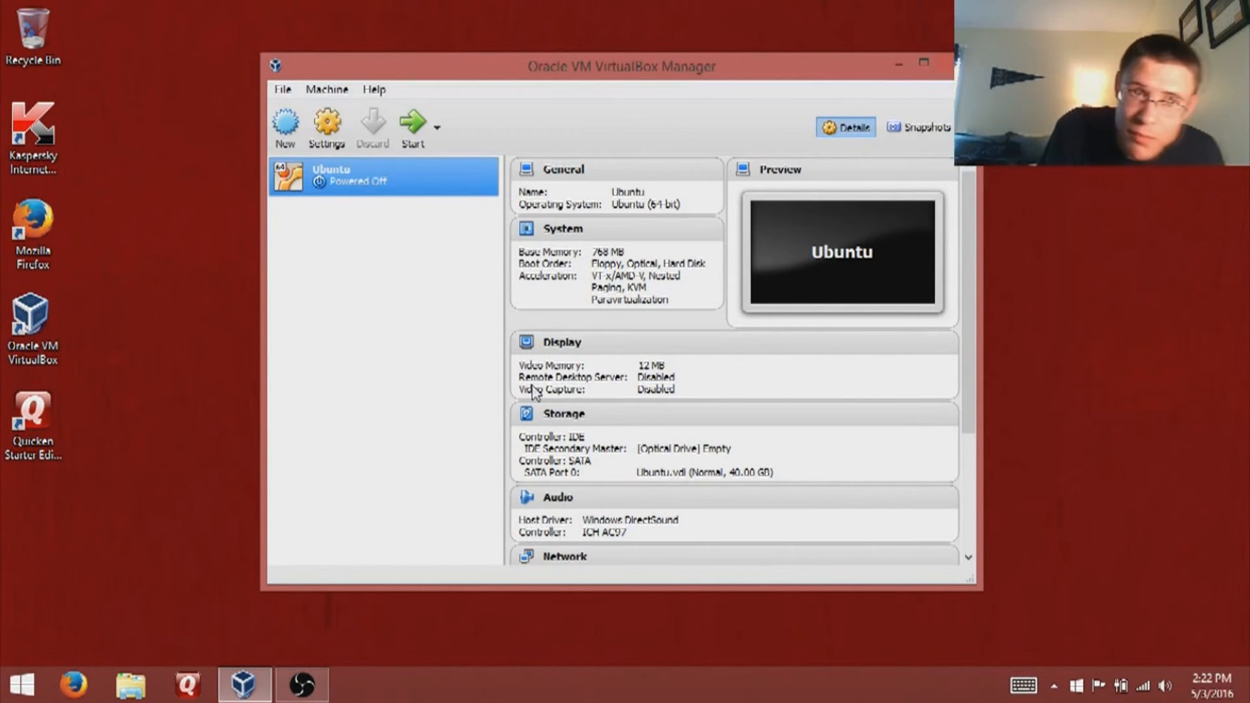
pyautogui.click(409, 131)
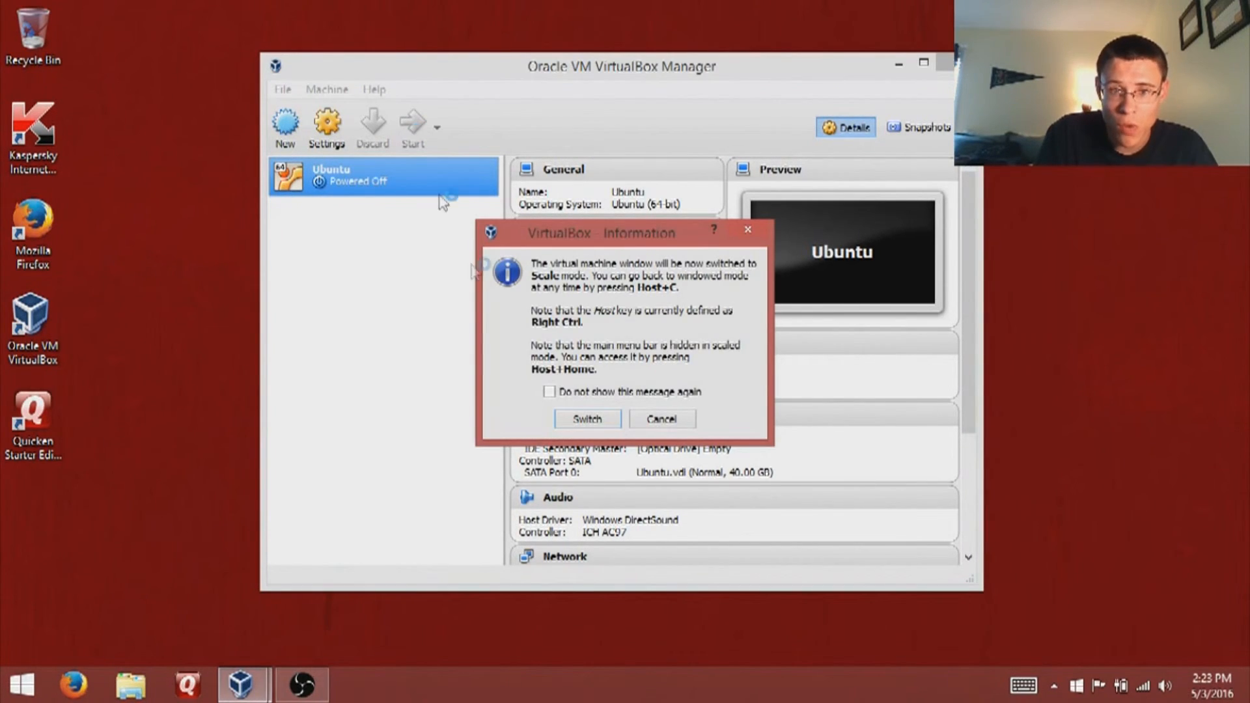
# - Accept switching the restarted Ubuntu VM window to scaled mode and let it boot
pyautogui.press('Return')
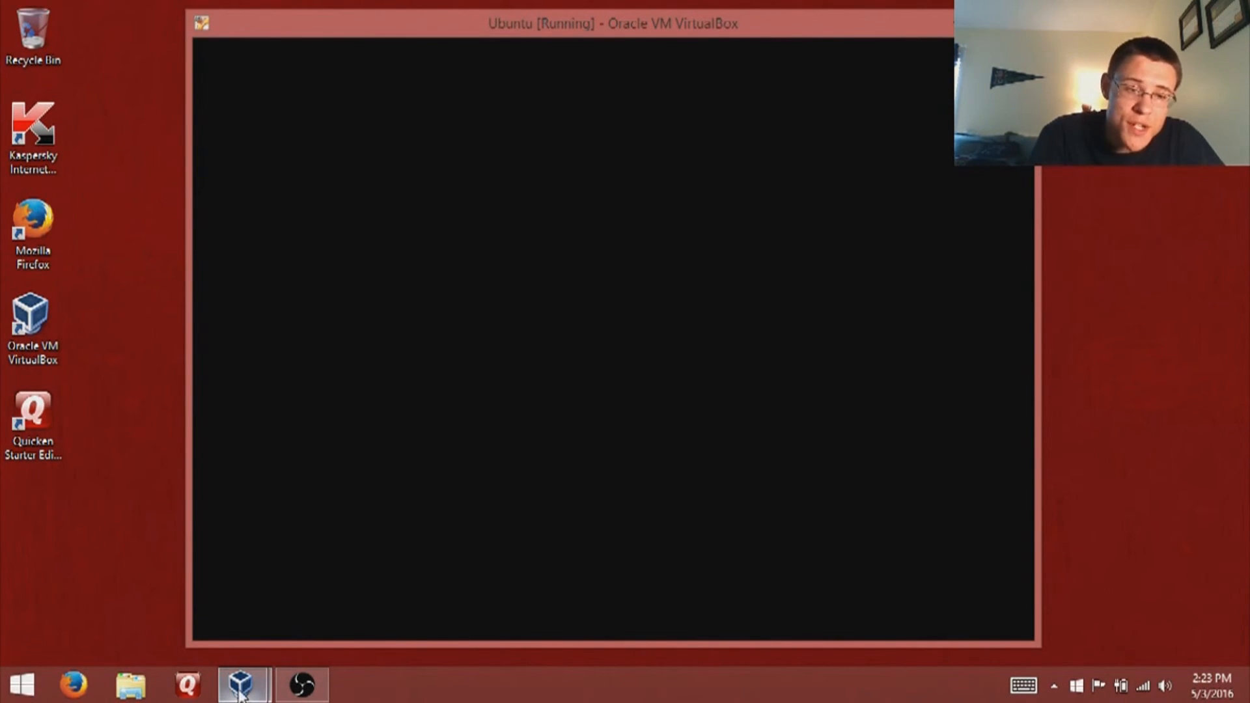
# - Confirm in the Ubuntu VM's Storage settings that the IDE optical drive is empty, then minimize the Manager
pyautogui.moveTo(240, 696)
pyautogui.click(202, 637)
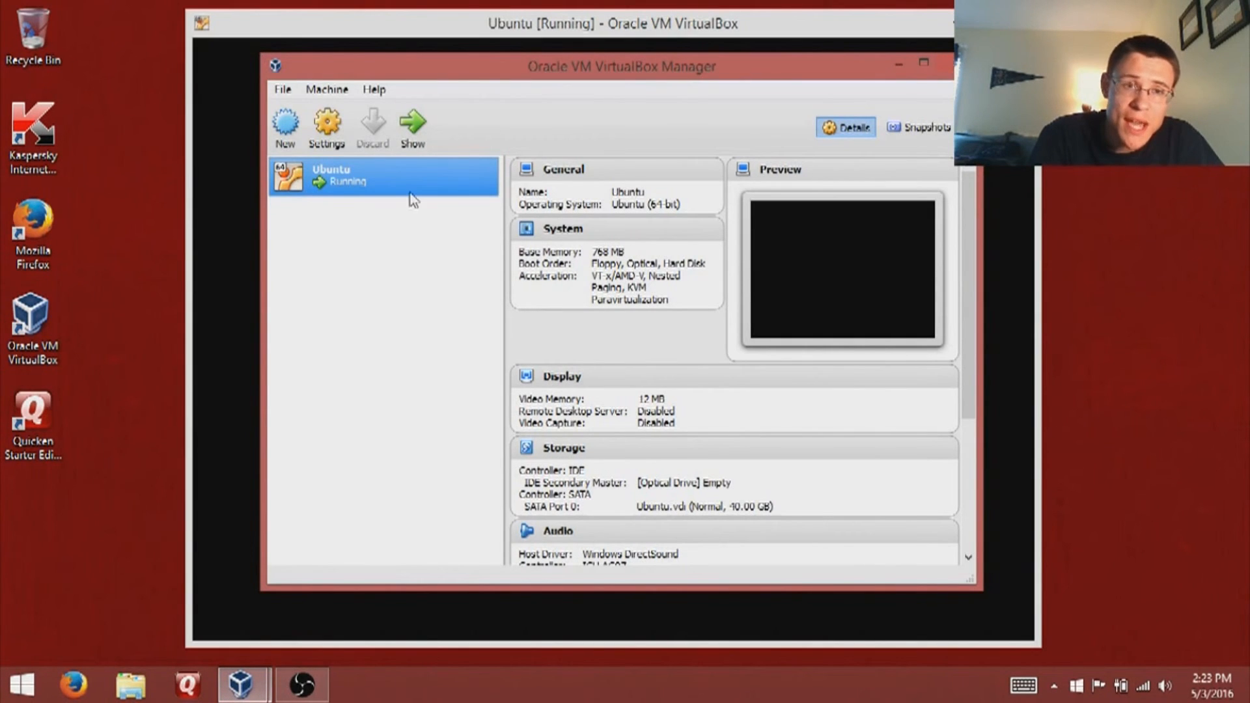
pyautogui.click(327, 127)
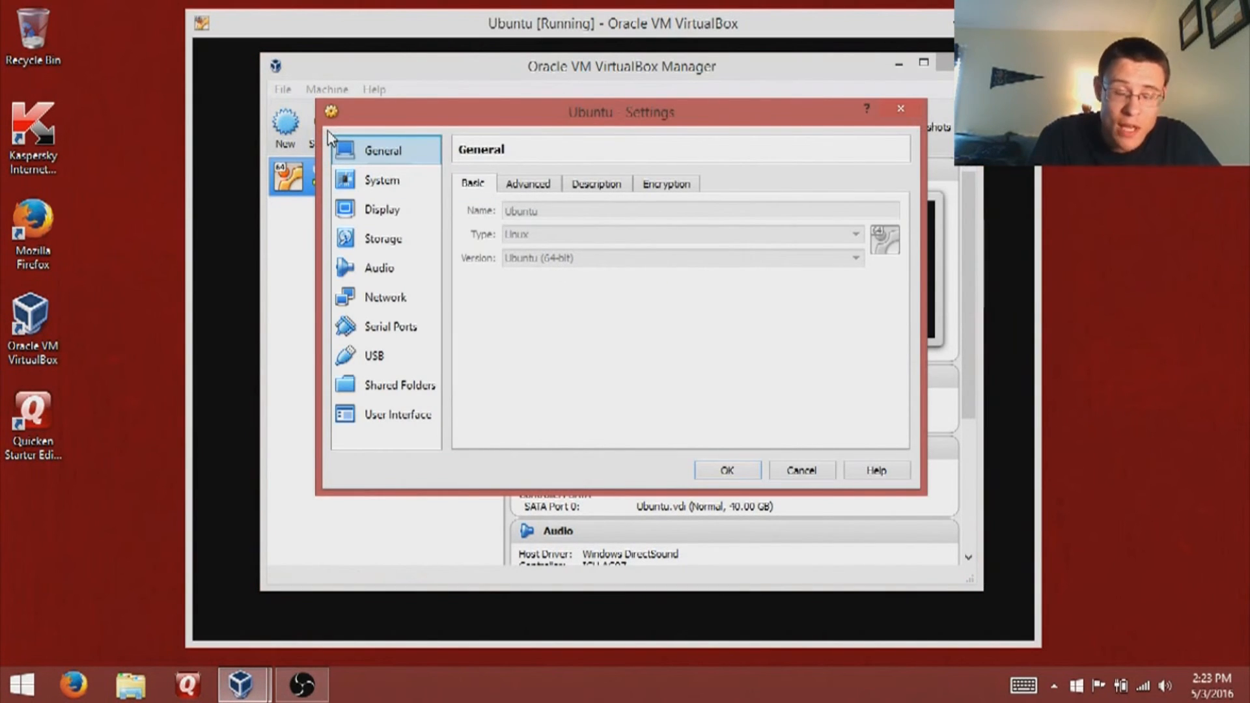
pyautogui.click(369, 245)
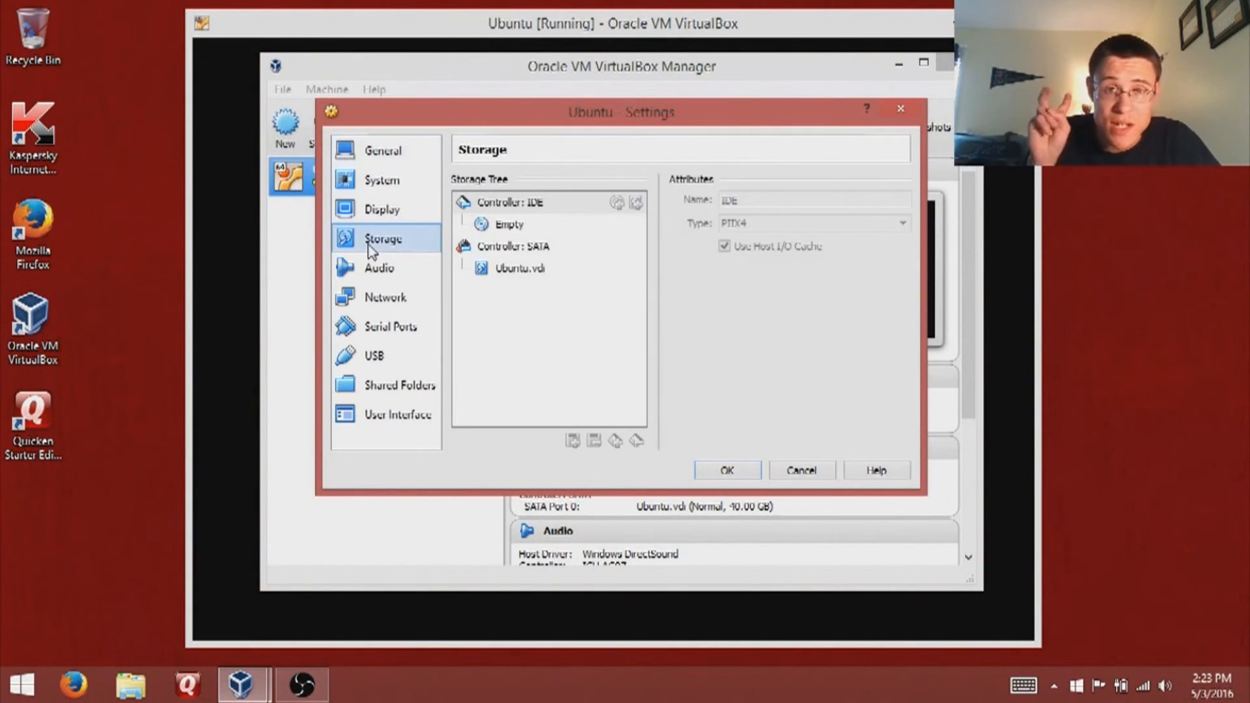
pyautogui.click(506, 229)
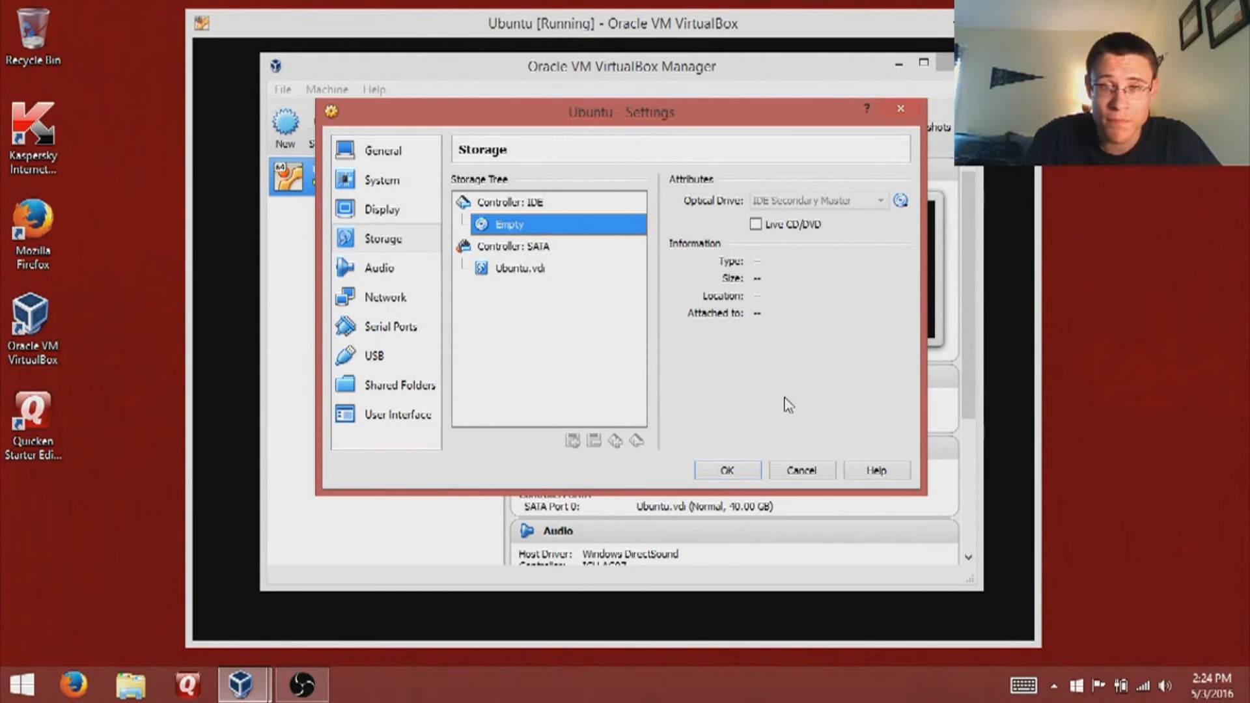
pyautogui.click(796, 470)
pyautogui.click(899, 64)
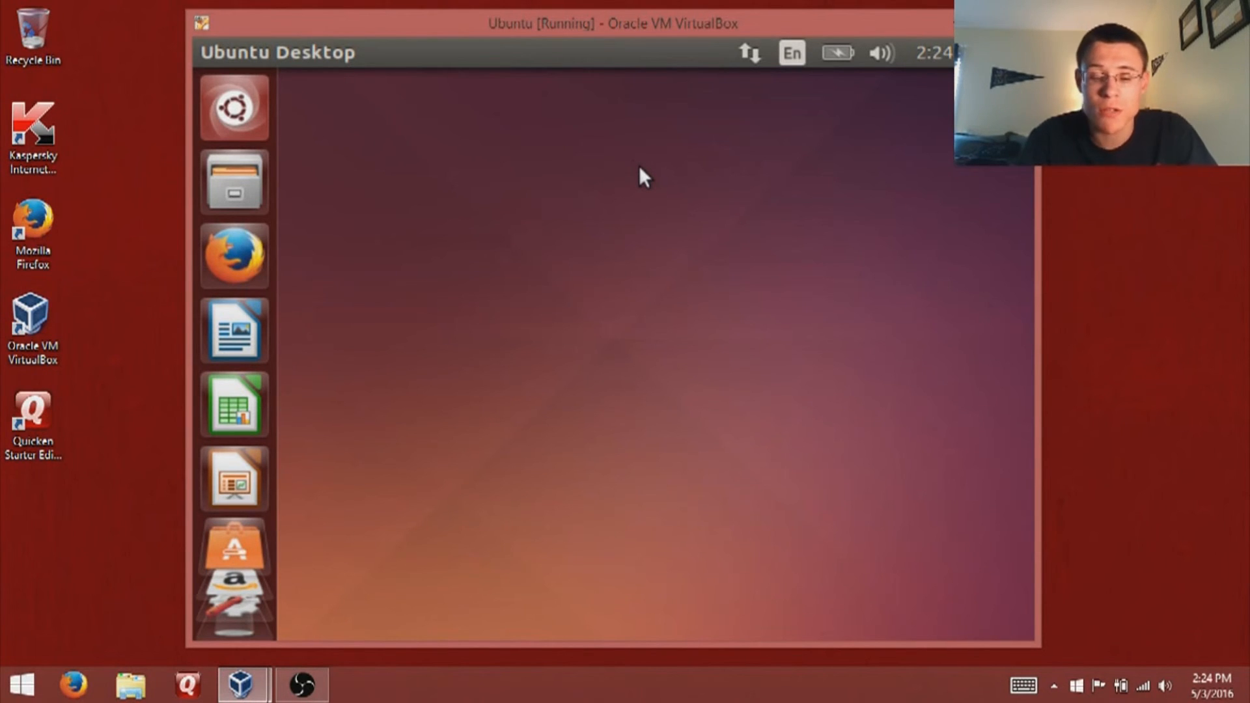
# - Take the Ubuntu VM out of scaled mode and move its window toward the upper left
pyautogui.hotkey('ctrl', 'f')
pyautogui.press('Return')
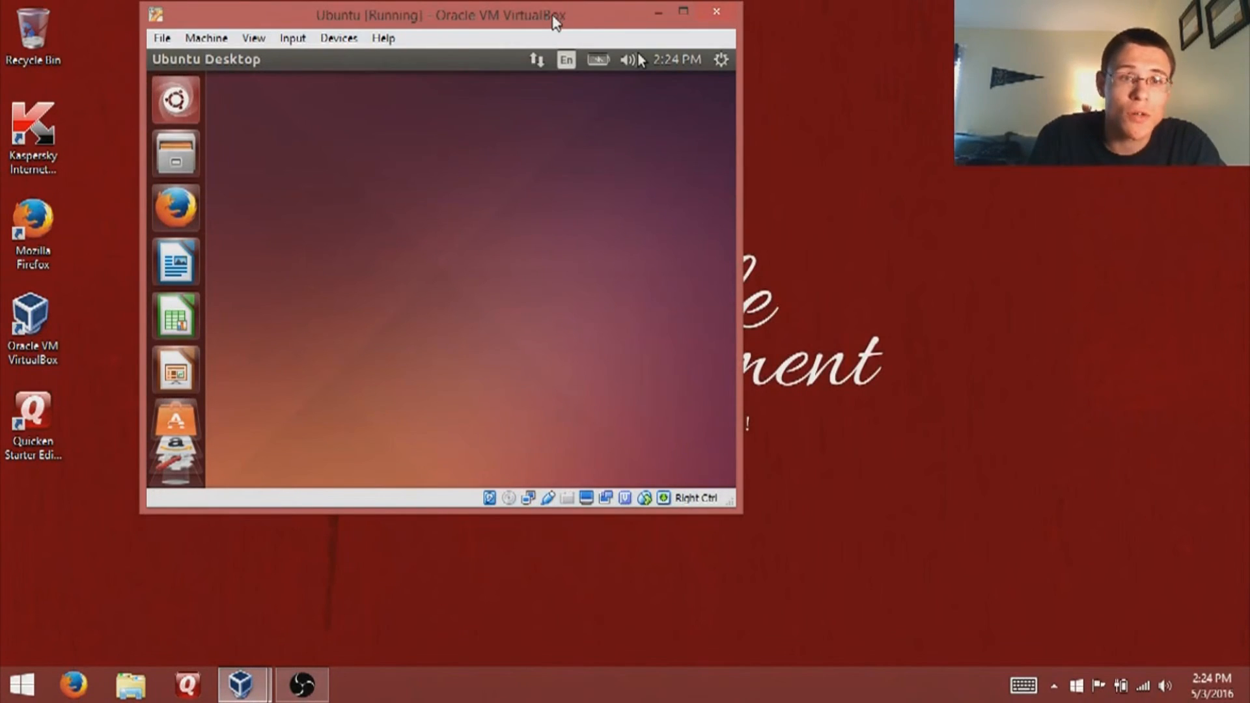
pyautogui.moveTo(555, 23); pyautogui.dragTo(486, 41)
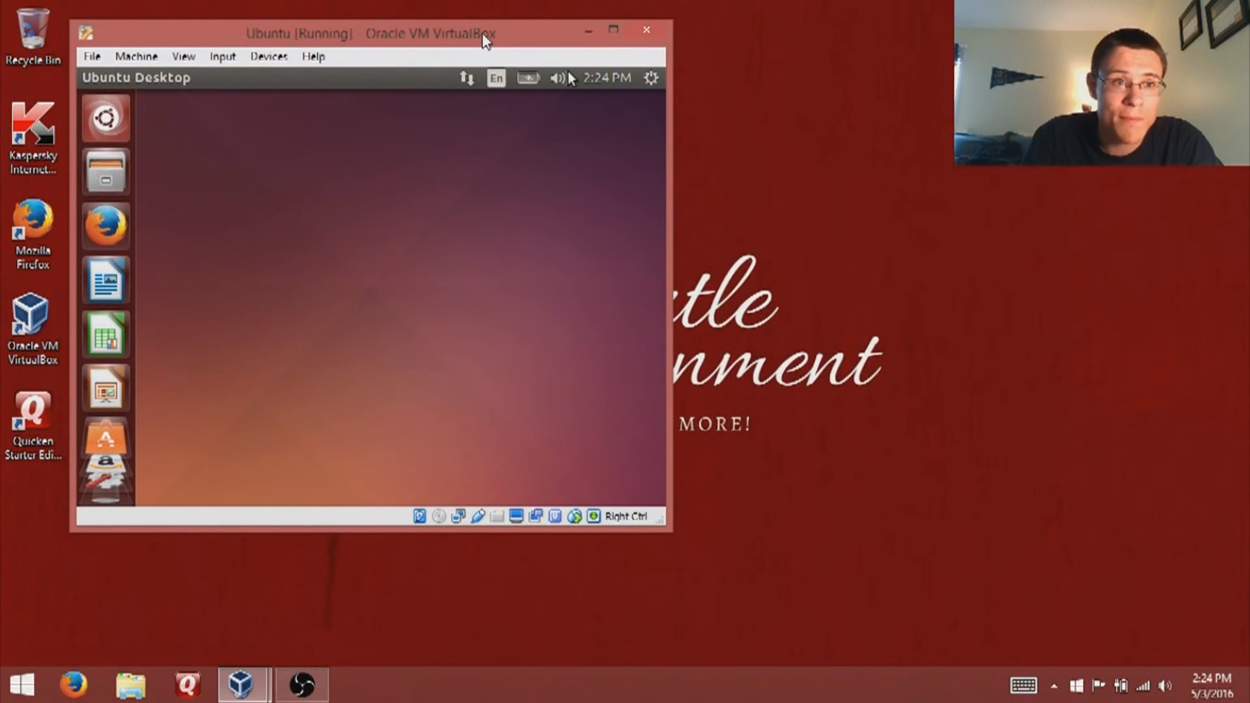
# - Browse the VM's Machine and View menus without changing anything
pyautogui.click(139, 56)
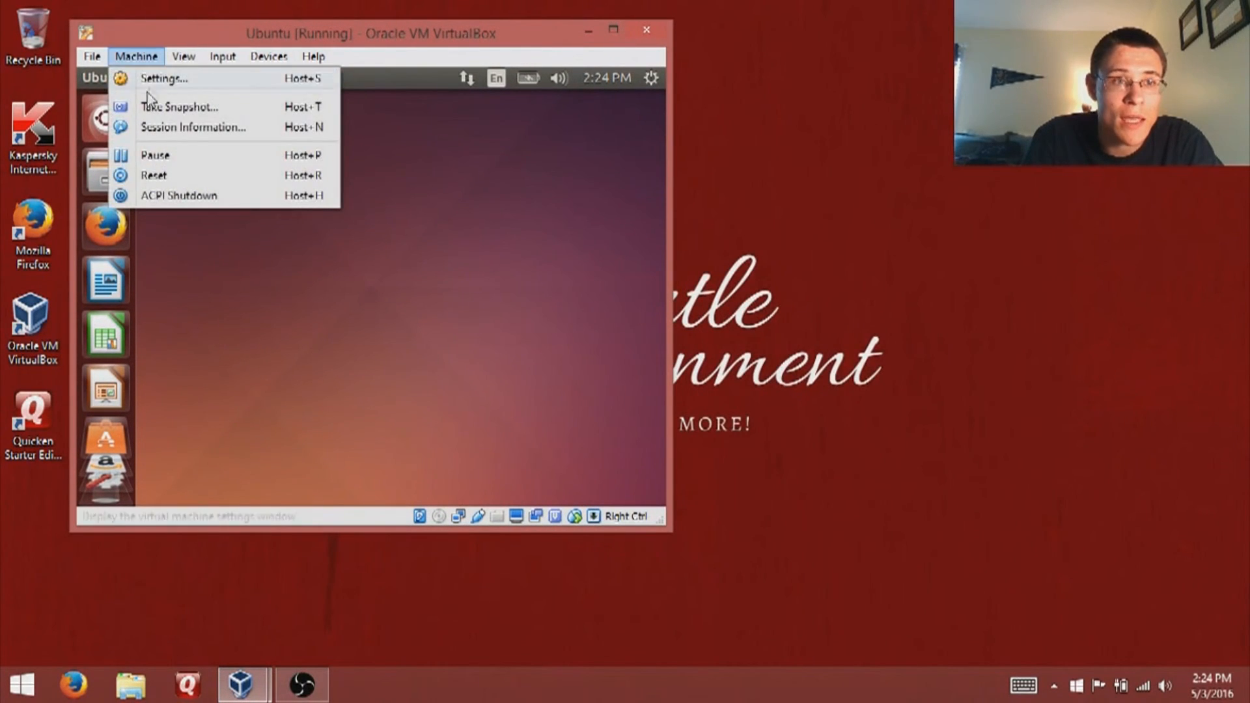
pyautogui.moveTo(188, 62)
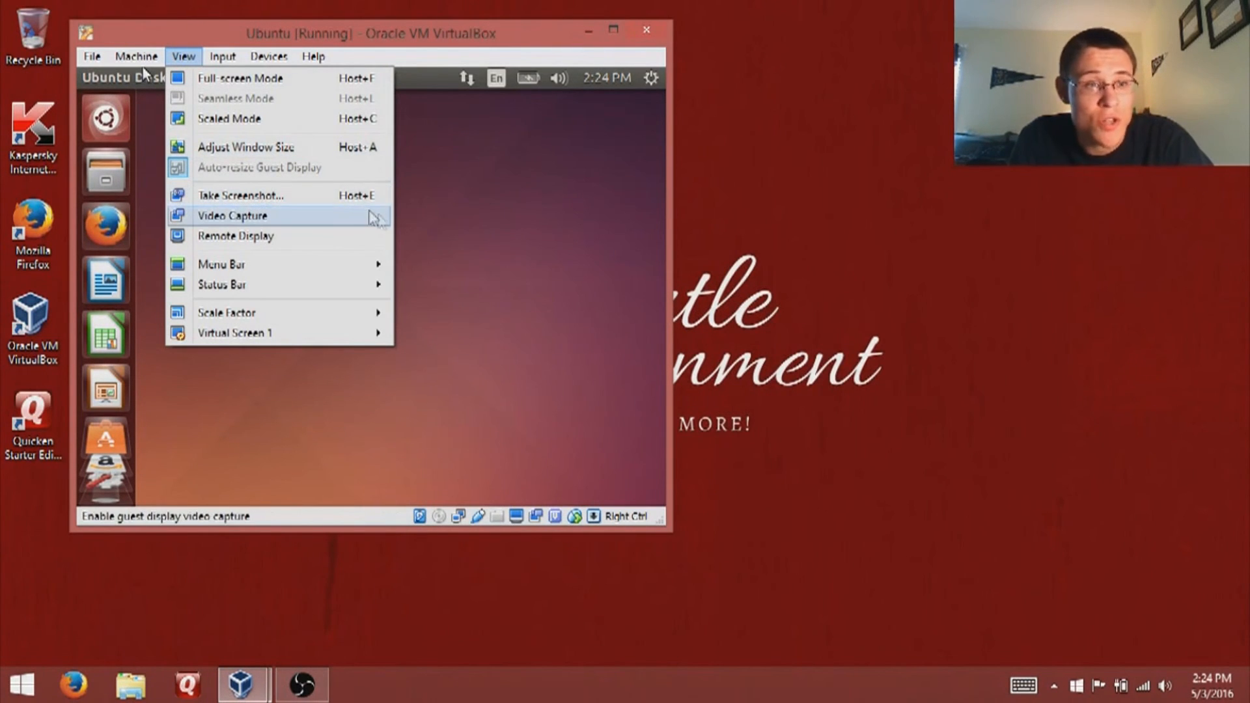
pyautogui.moveTo(319, 321)
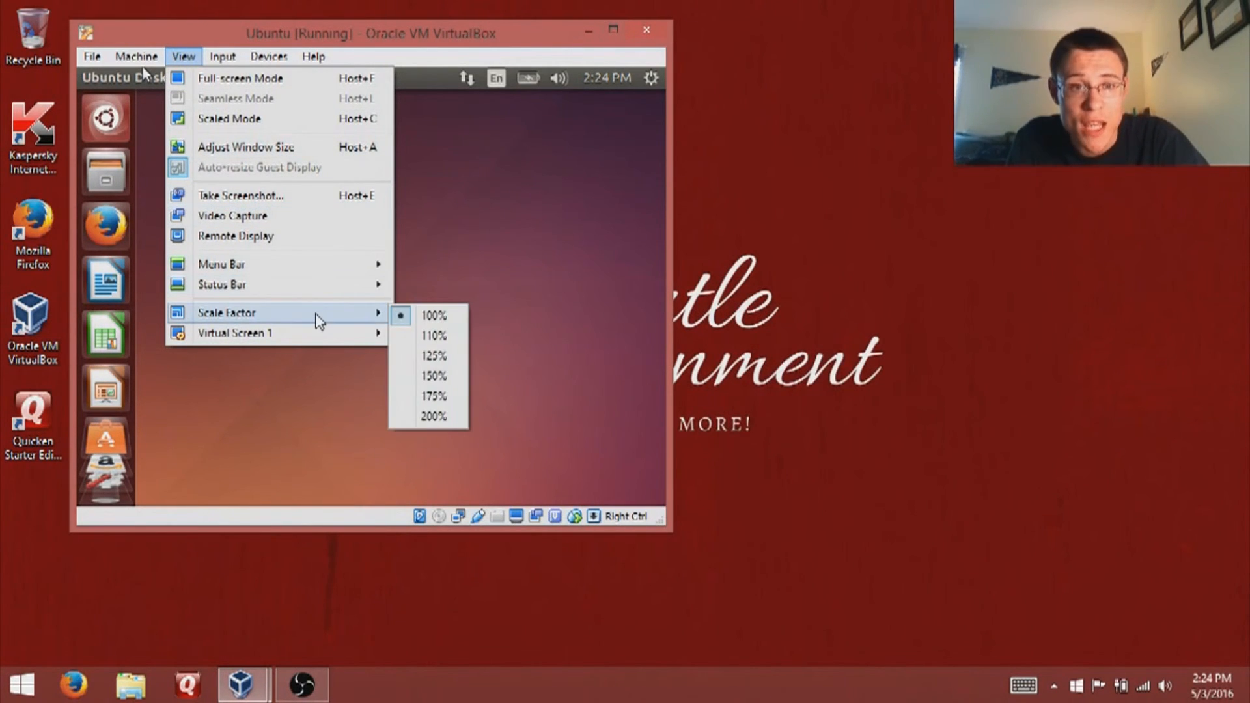
pyautogui.click(498, 36)
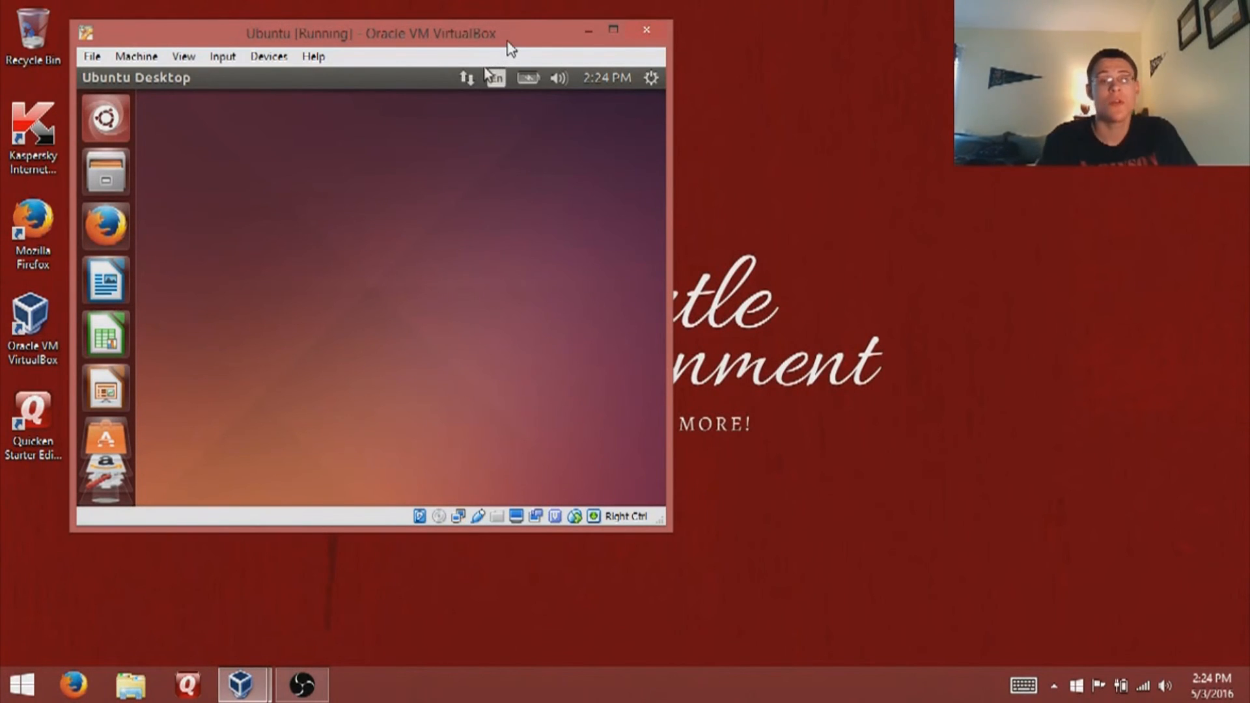
# - Search the Ubuntu Dash for 'terminal' and launch the Terminal application
pyautogui.click(111, 123)
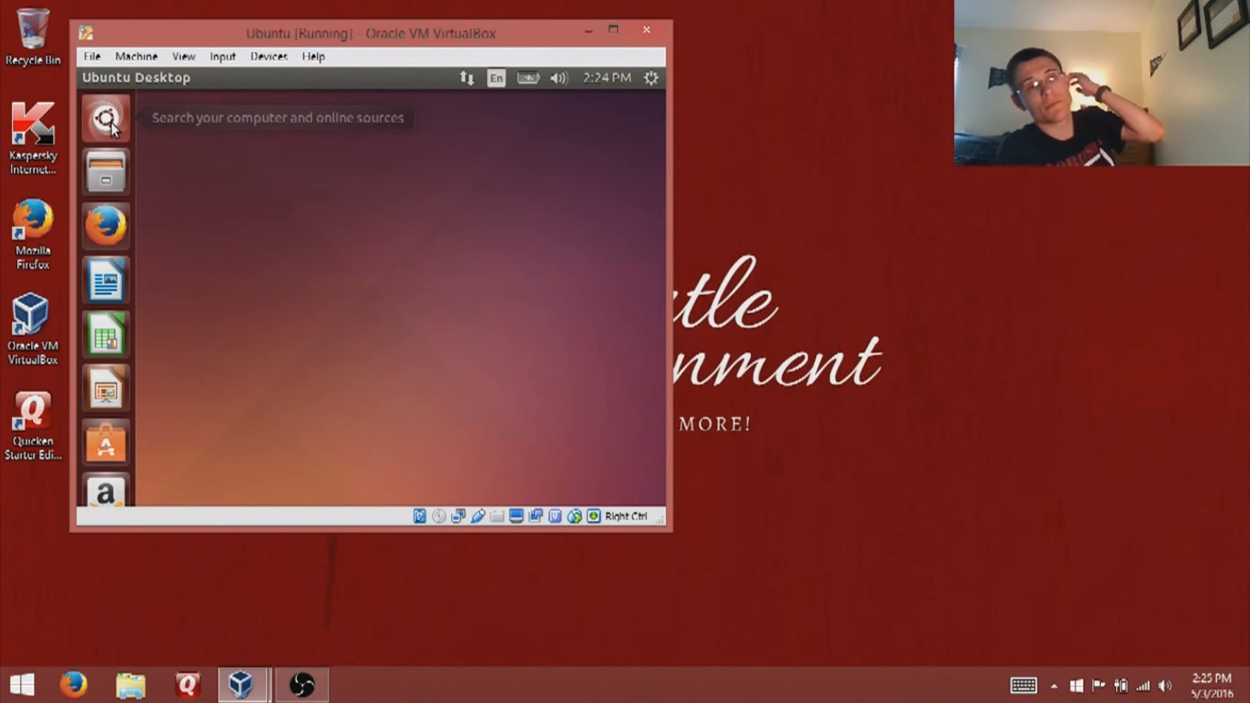
pyautogui.click(111, 122)
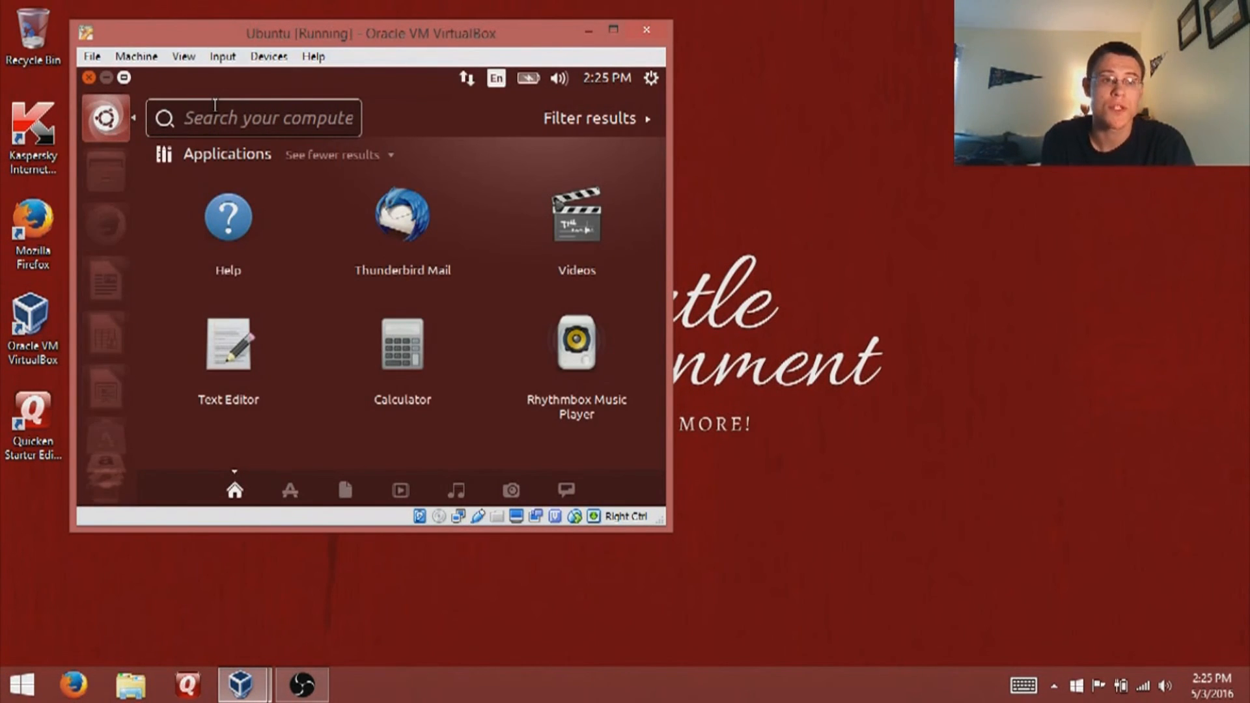
pyautogui.write('terminal')
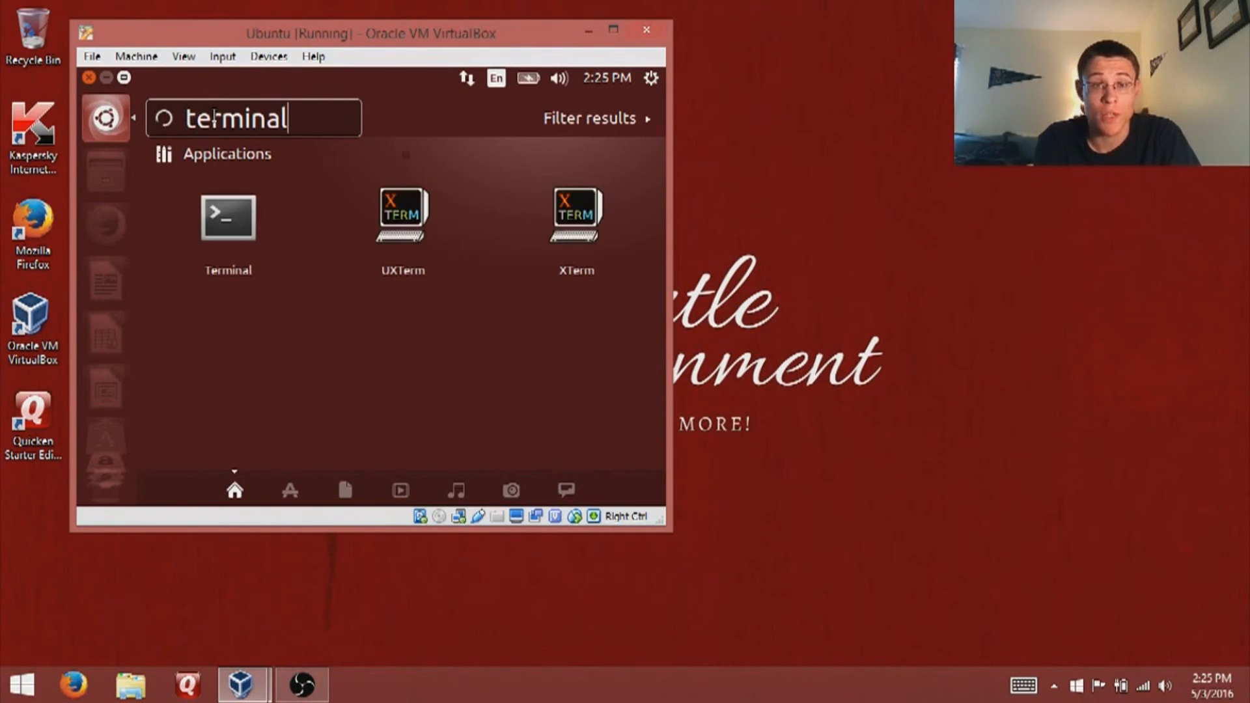
pyautogui.click(221, 230)
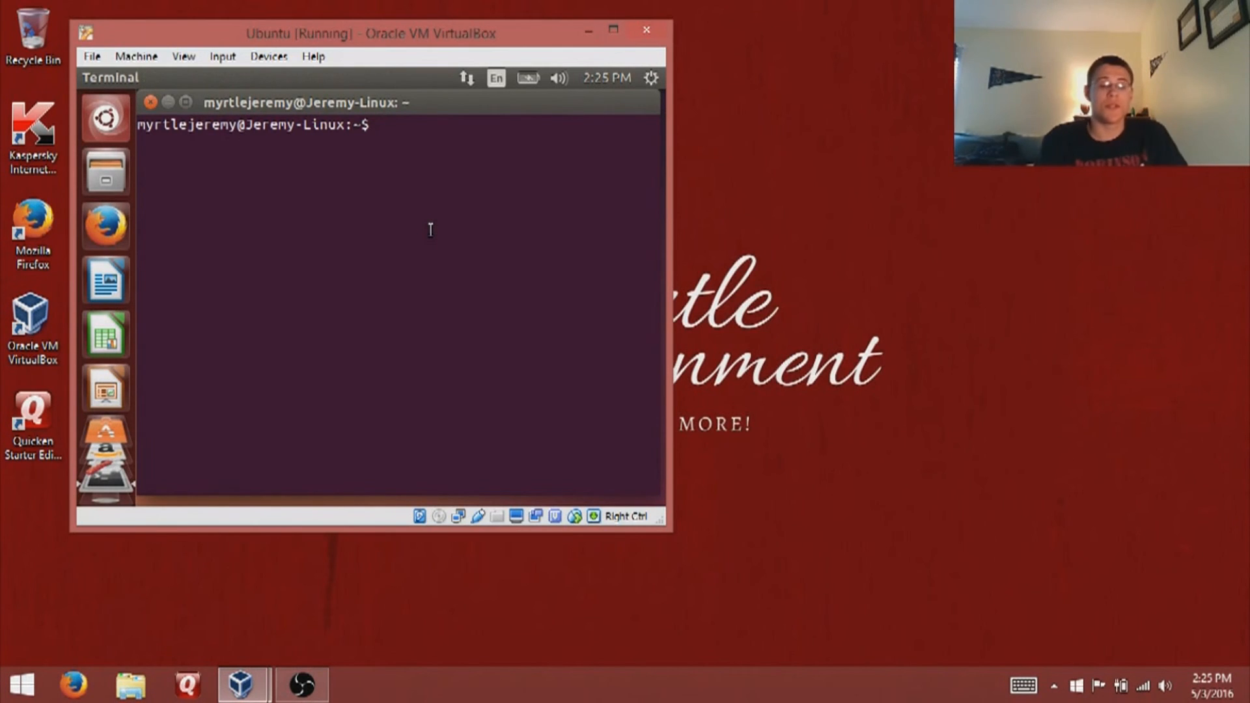
# - Enter 'sudo apt-get install <program>' at the Terminal prompt, fixing the 'apt get' typo
pyautogui.write('sudo ')
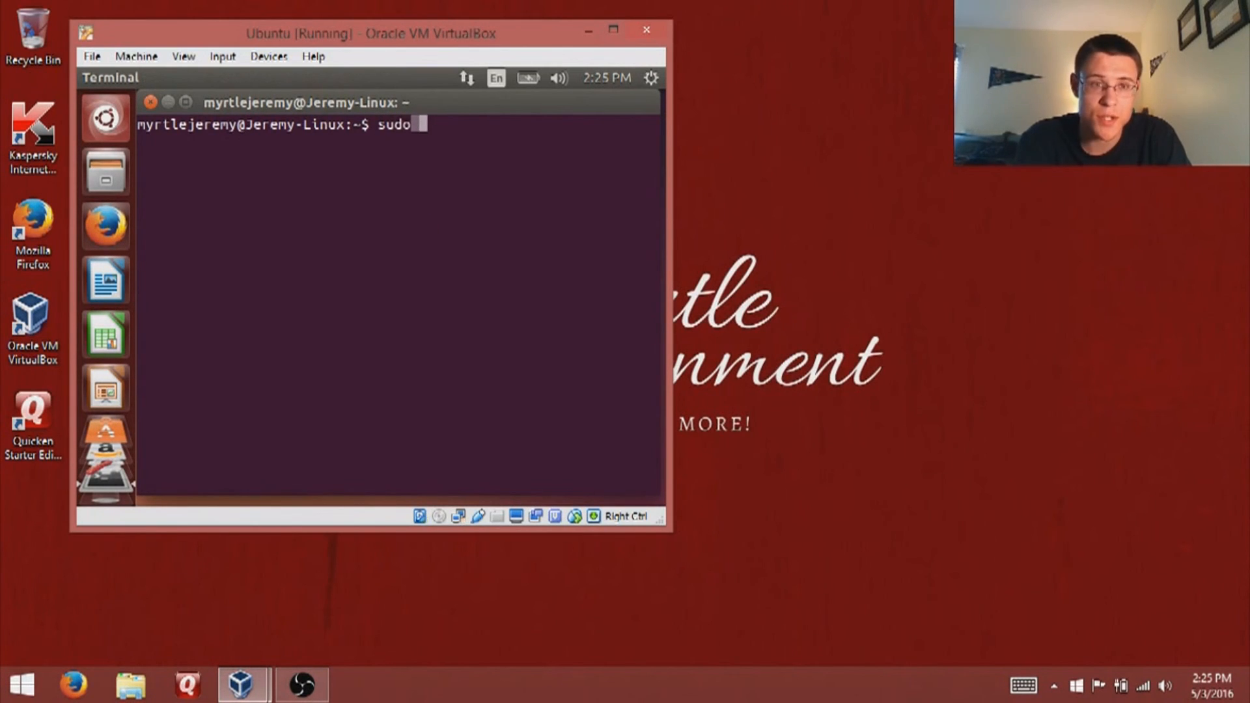
pyautogui.write('apt g')
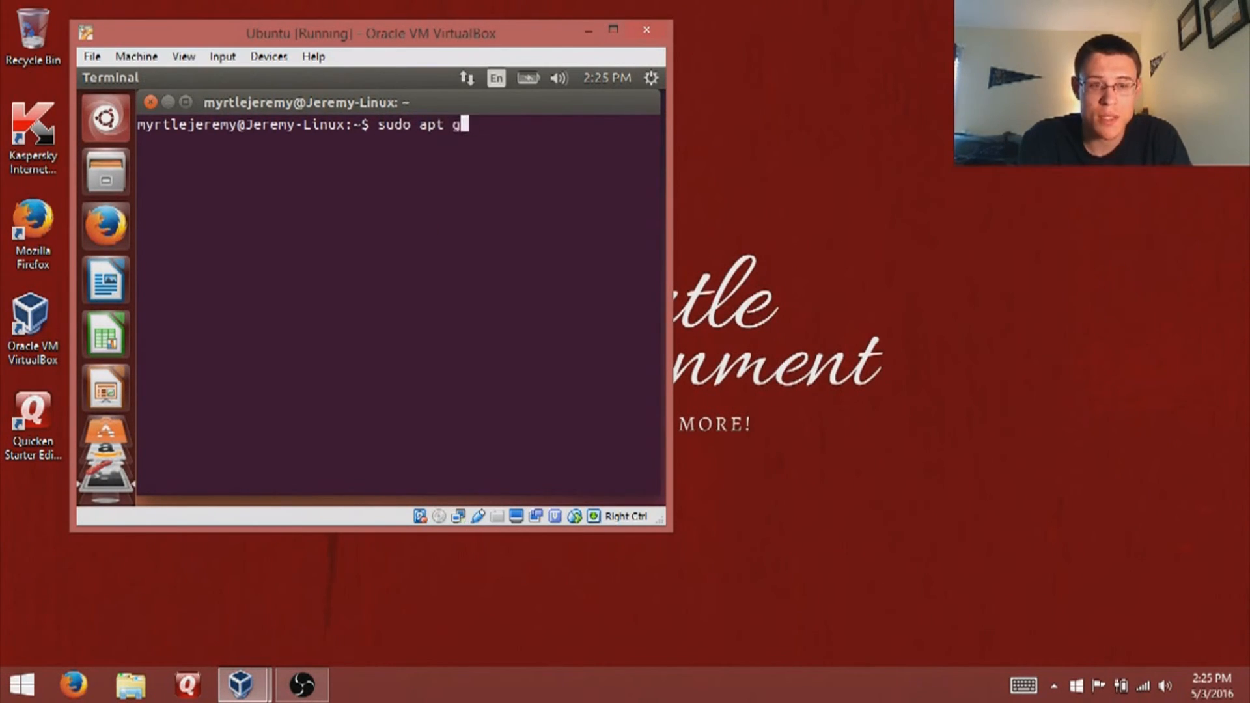
pyautogui.write('et in')
pyautogui.press('BackSpace')
pyautogui.press('BackSpace')
pyautogui.press('BackSpace')
pyautogui.press('BackSpace')
pyautogui.press('BackSpace')
pyautogui.press('BackSpace')
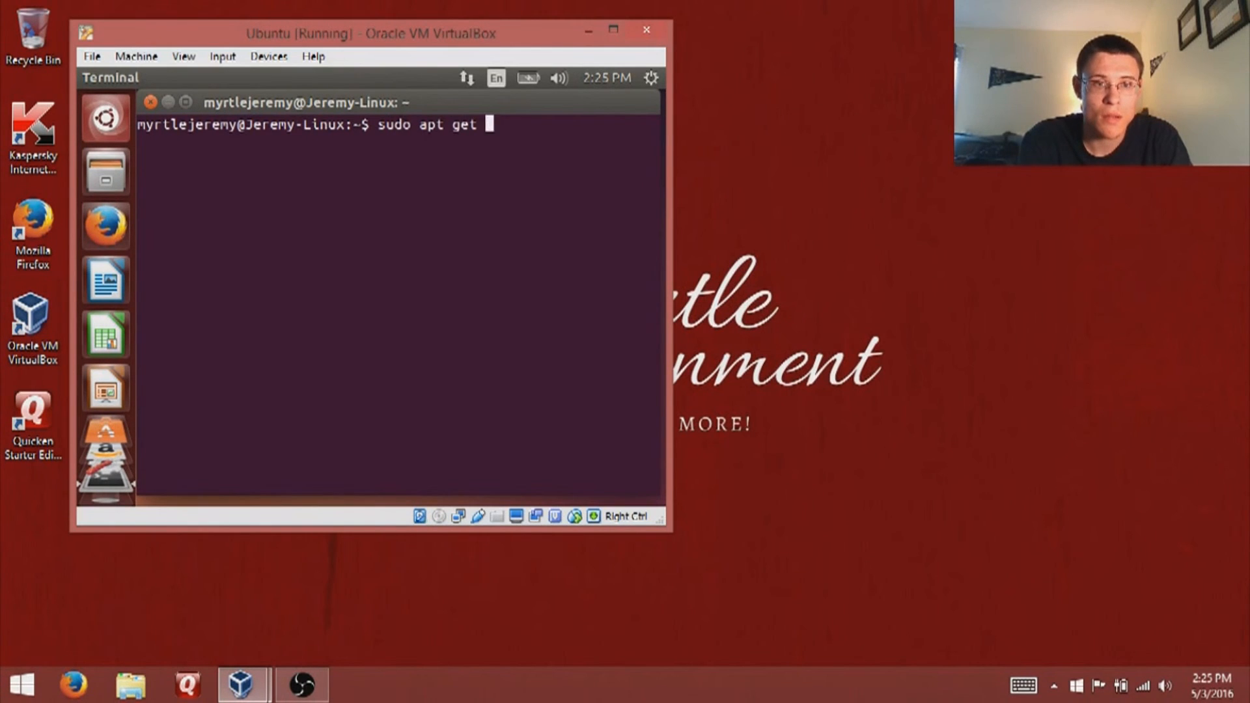
pyautogui.press('BackSpace')
pyautogui.write('-get ')
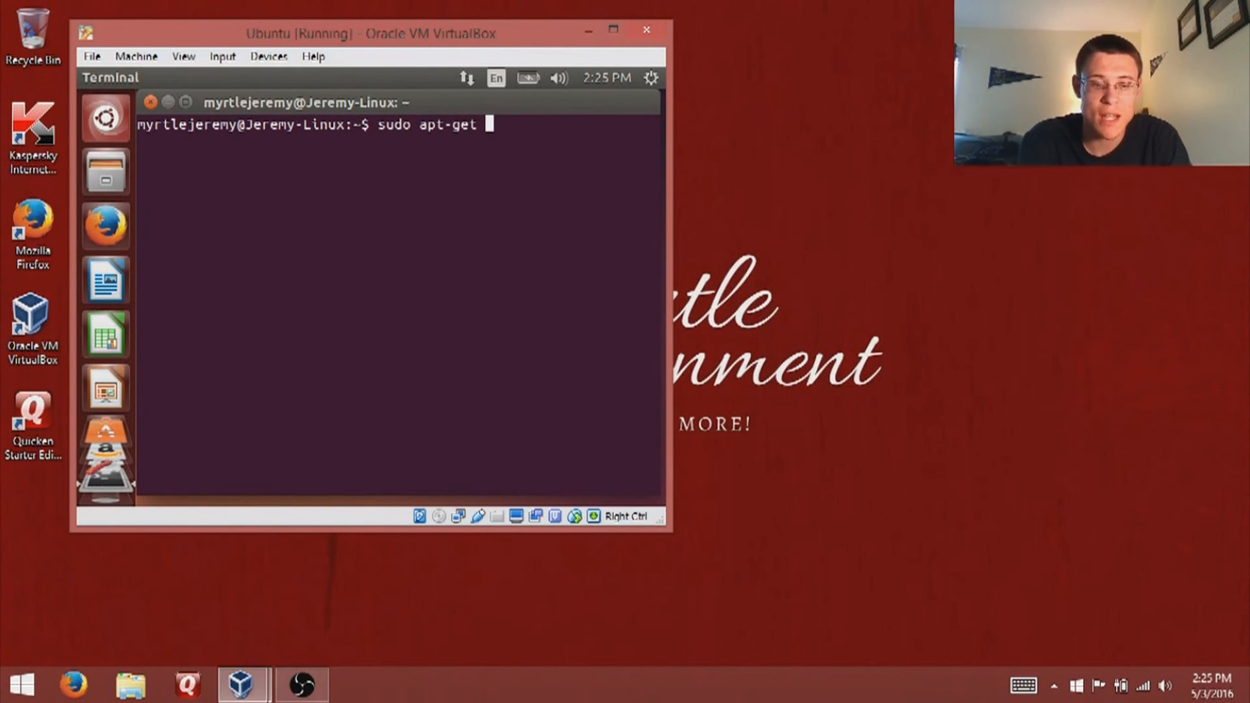
pyautogui.write('install ')
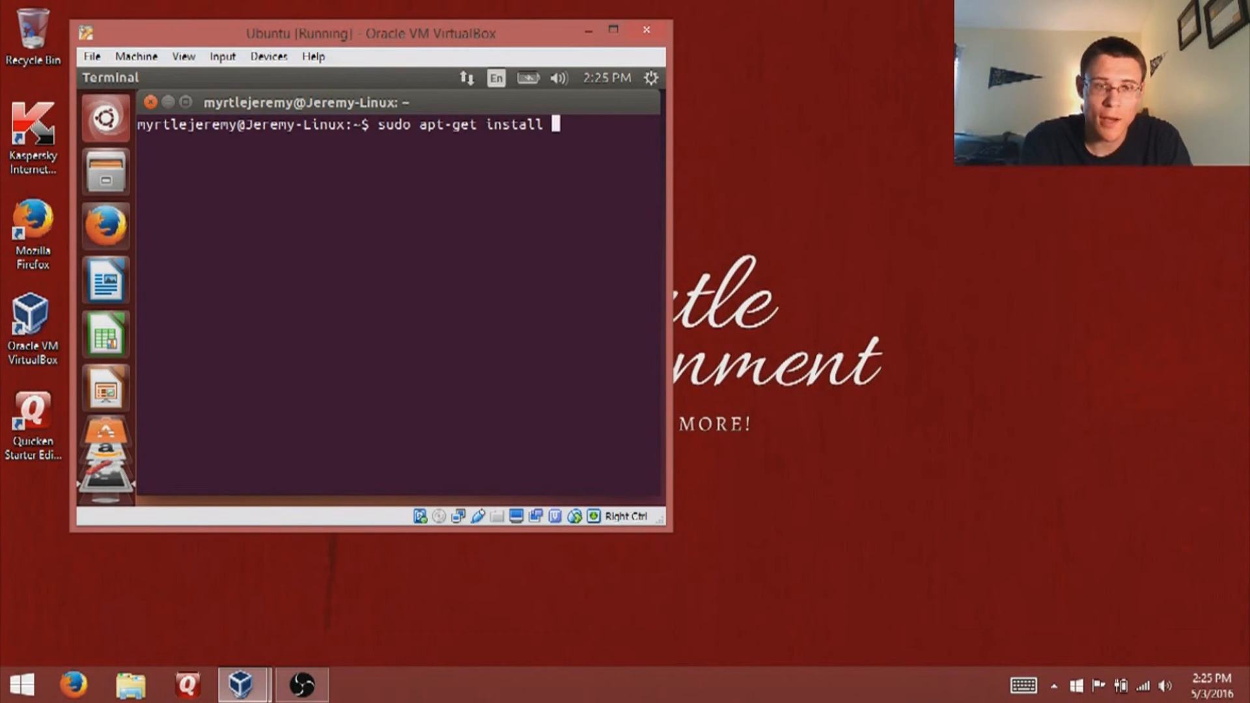
pyautogui.write('<')
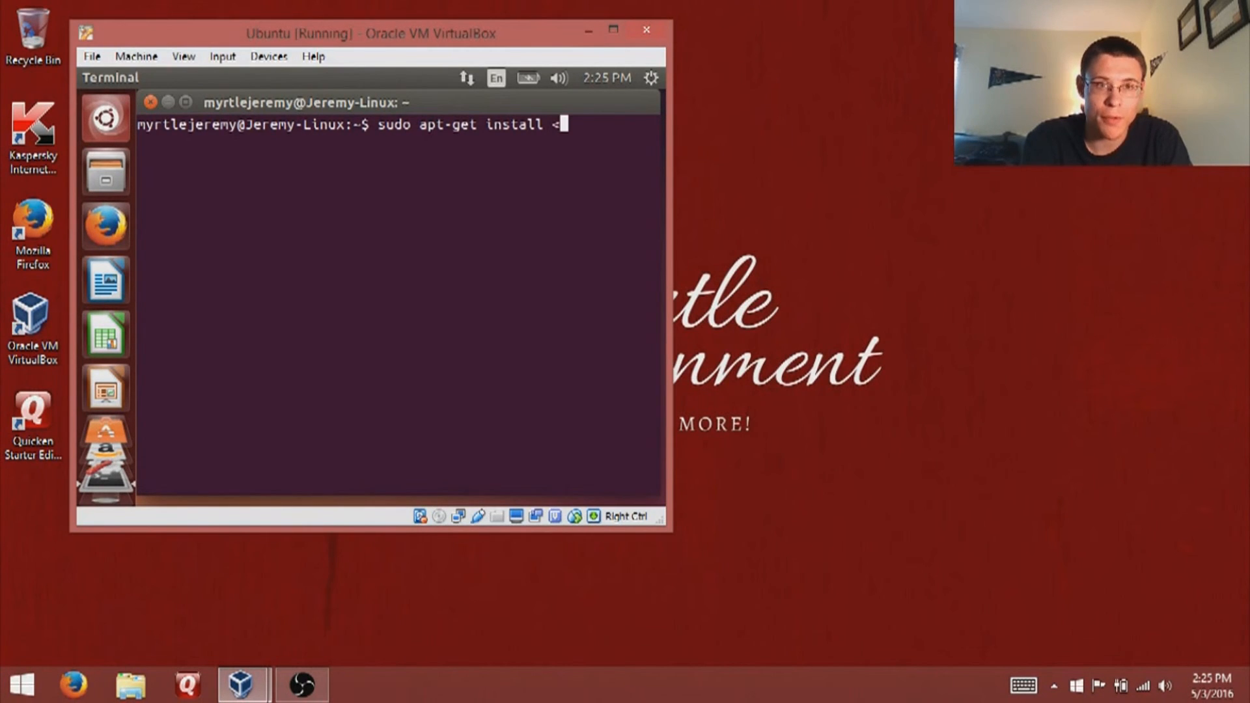
pyautogui.write('program>')
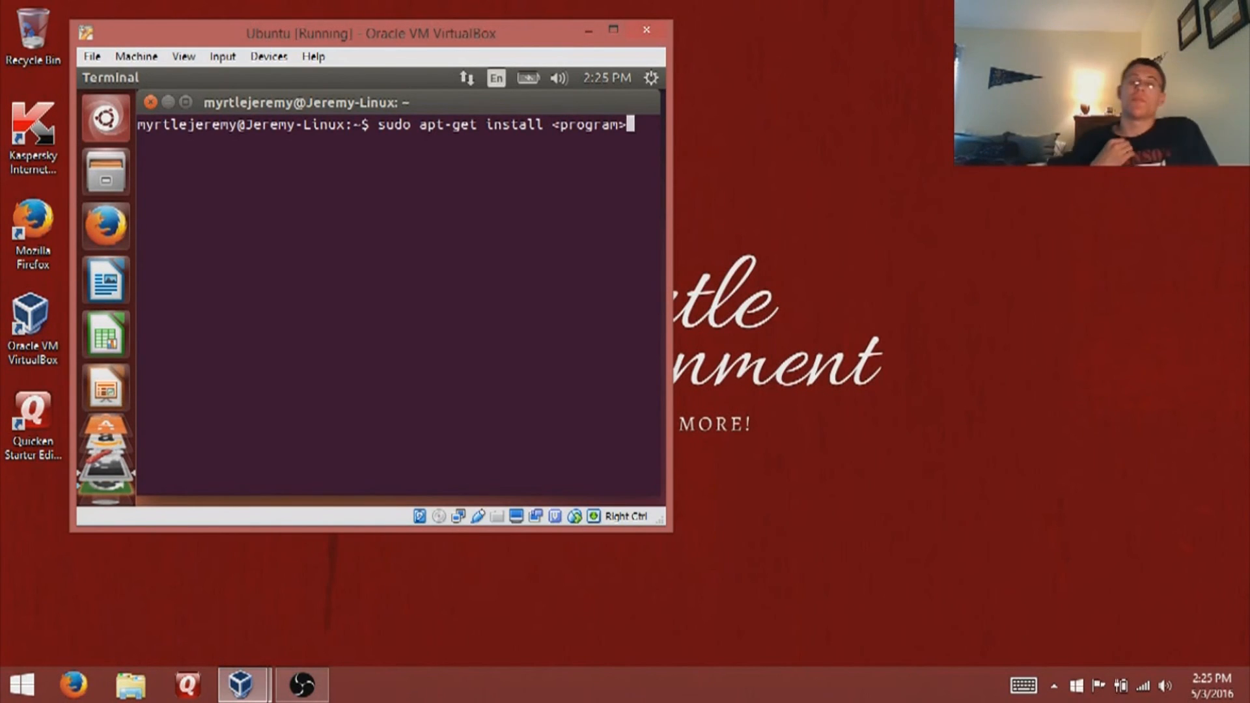